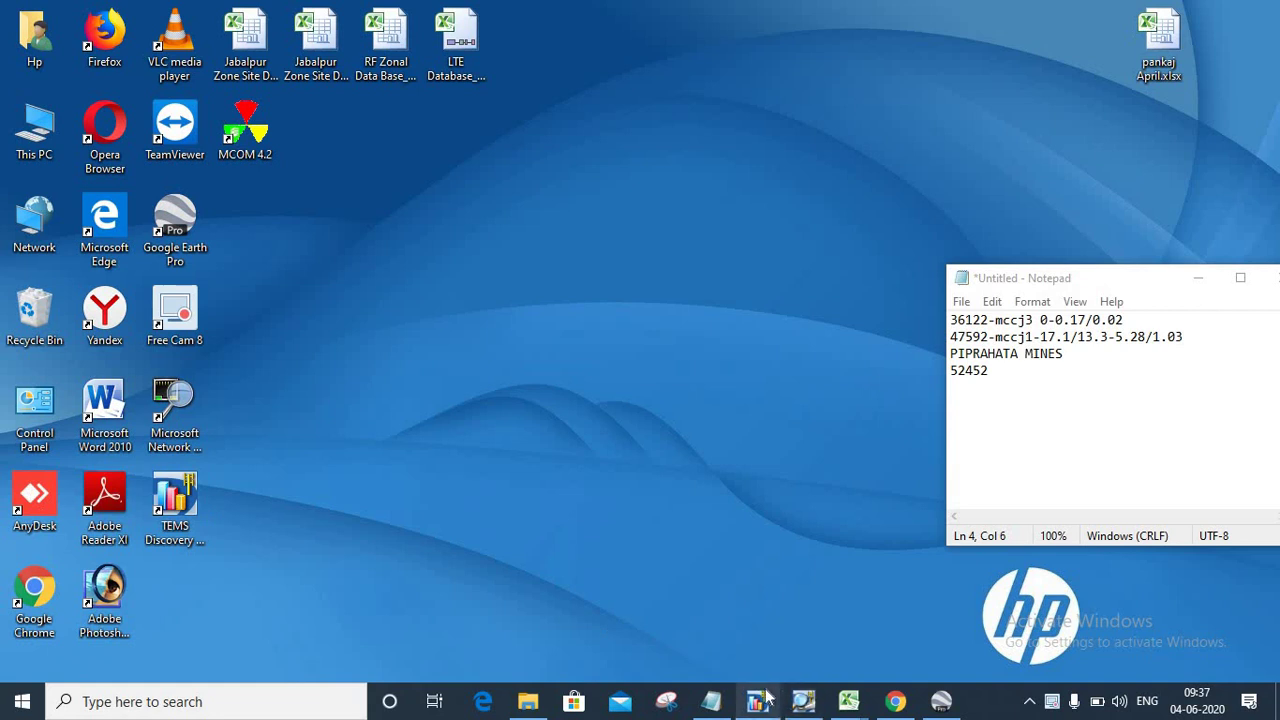
- Switch to TEMS Discovery and open the active project "maihar plant 4g drive"
mouse_move(766, 692)
click(754, 621)
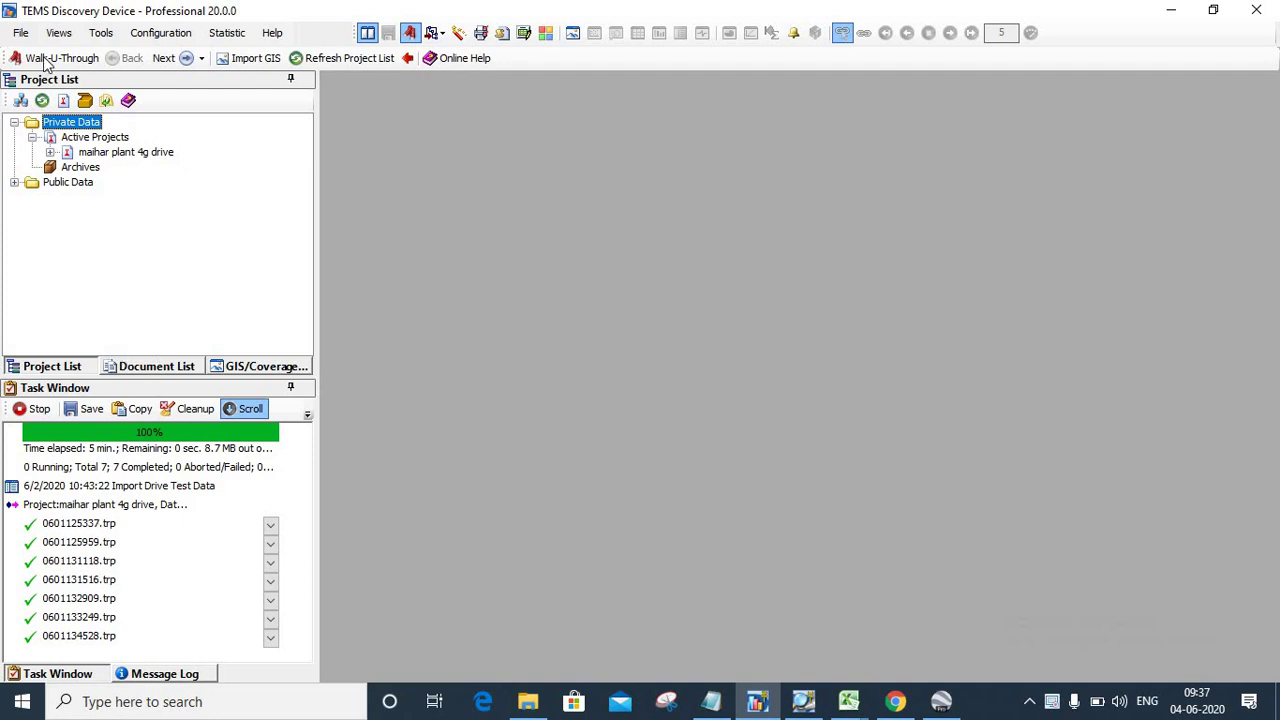
click(21, 33)
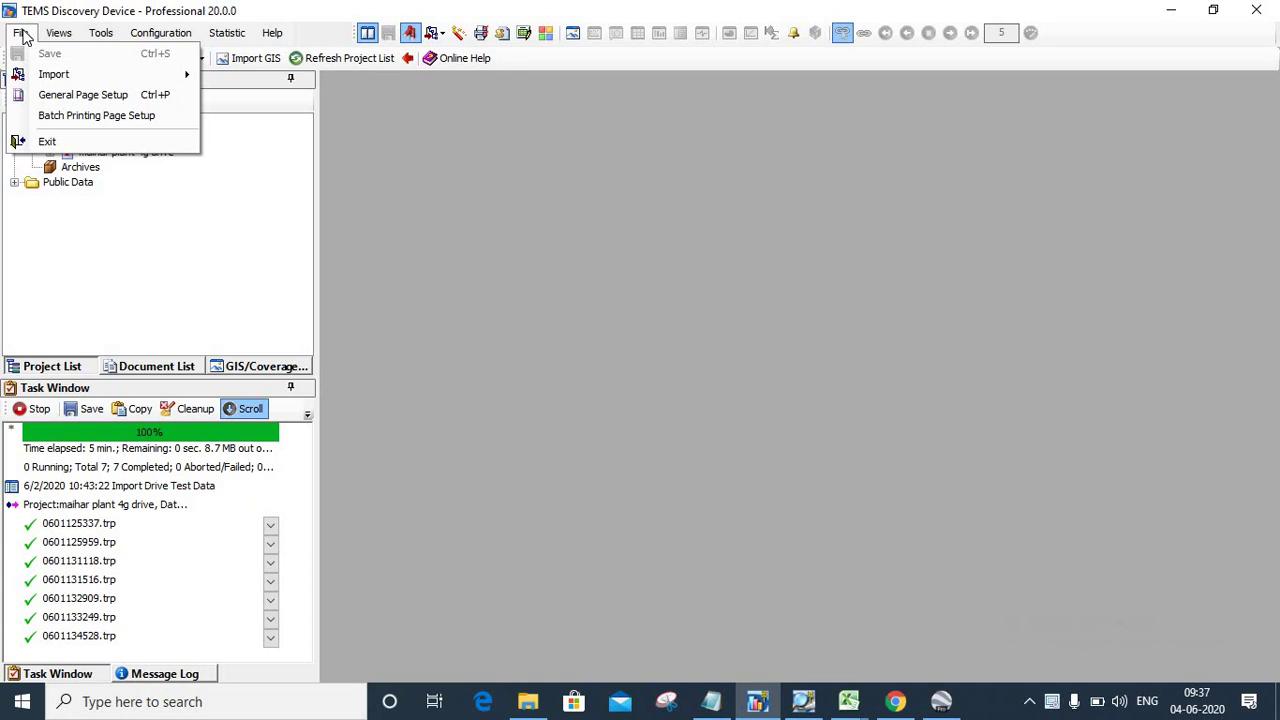
click(24, 36)
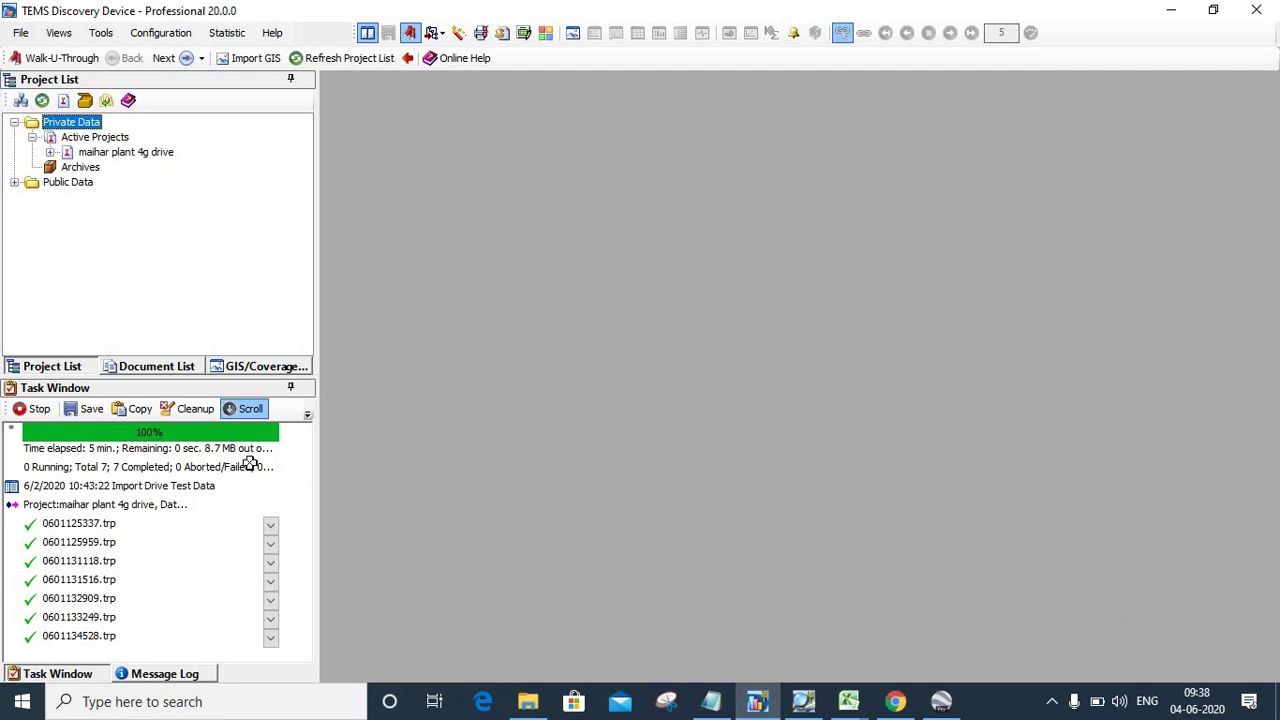
click(124, 155)
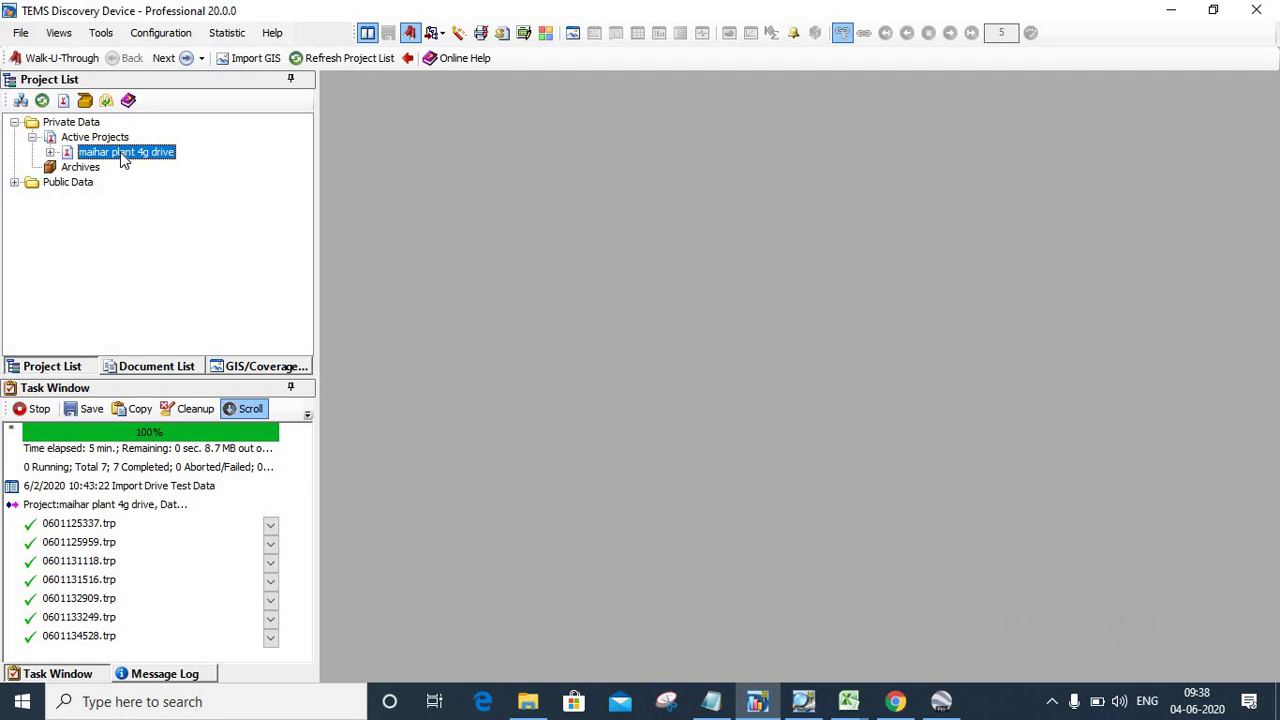
right_click(120, 153)
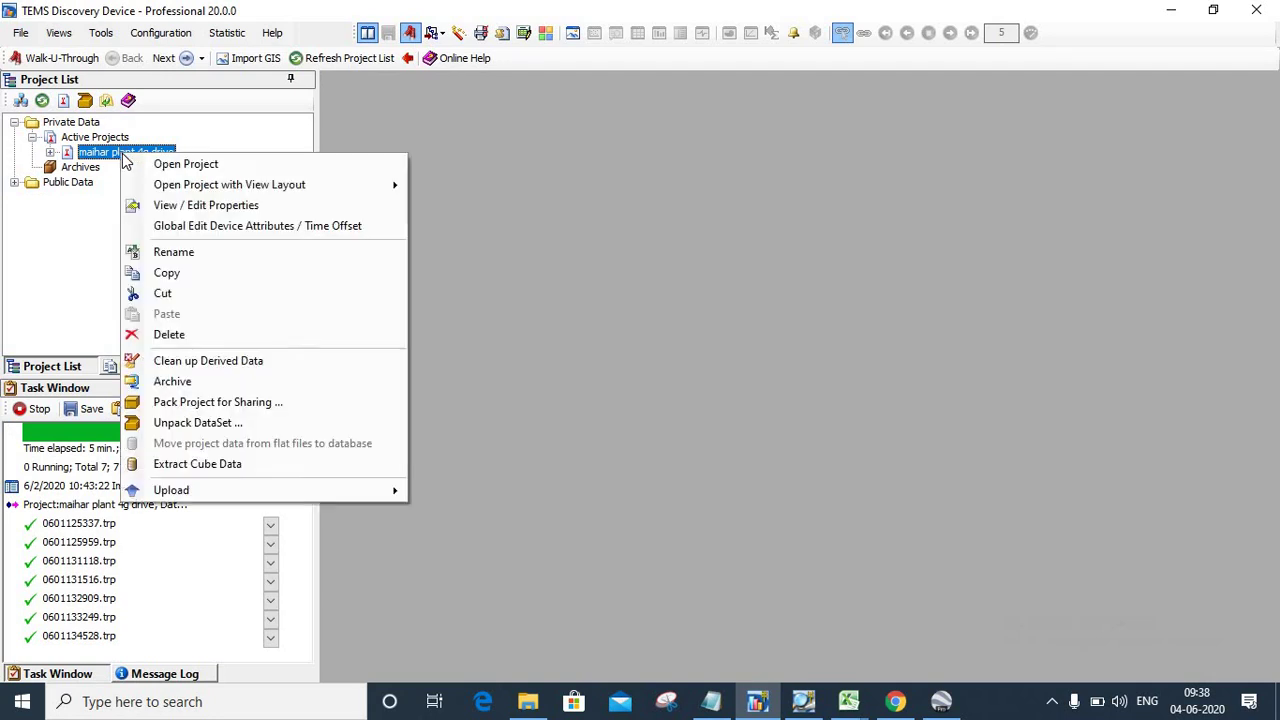
click(160, 166)
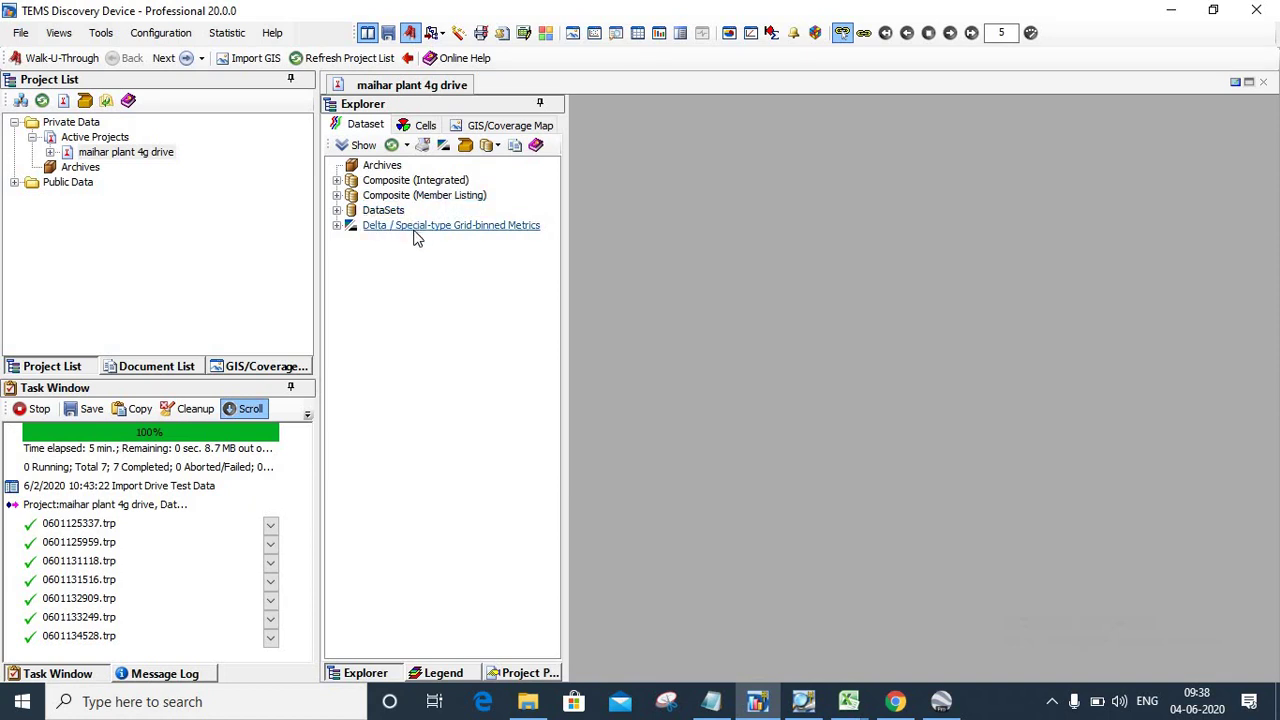
- Create a new static composite dataset named "MS1 4 IDEAL" under Composite (Integrated)
click(384, 185)
right_click(382, 186)
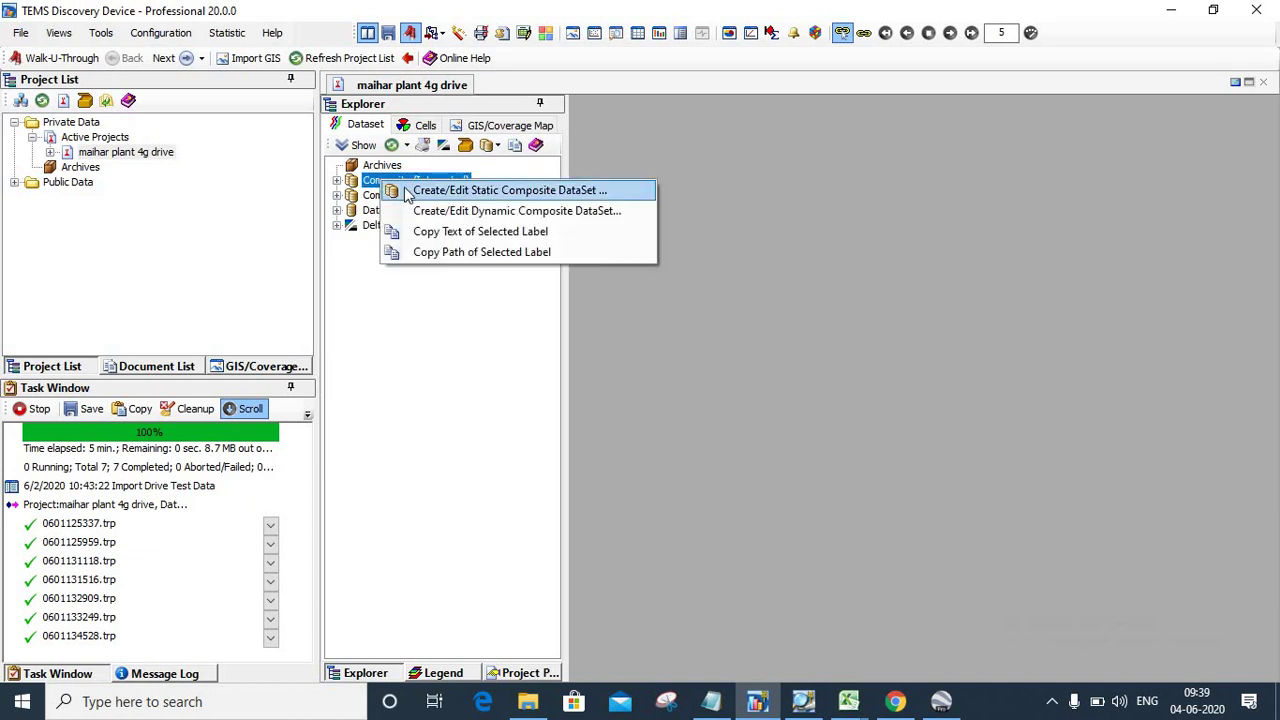
click(421, 194)
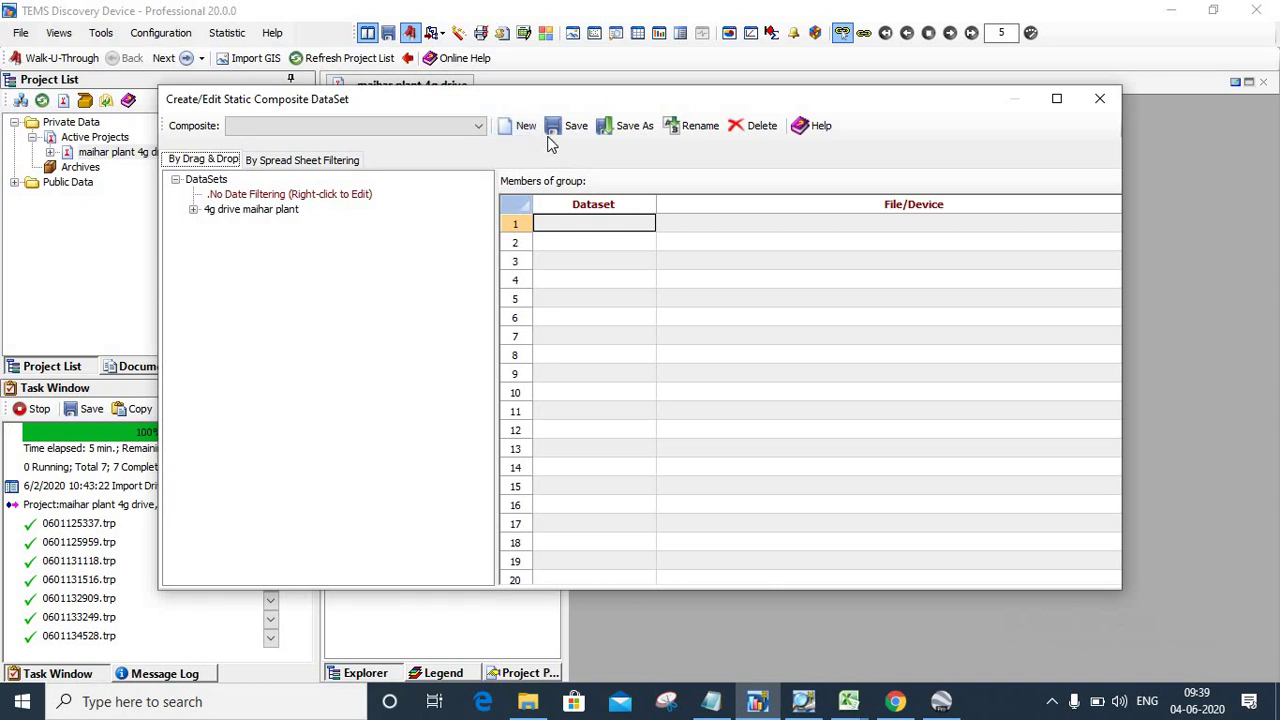
click(522, 127)
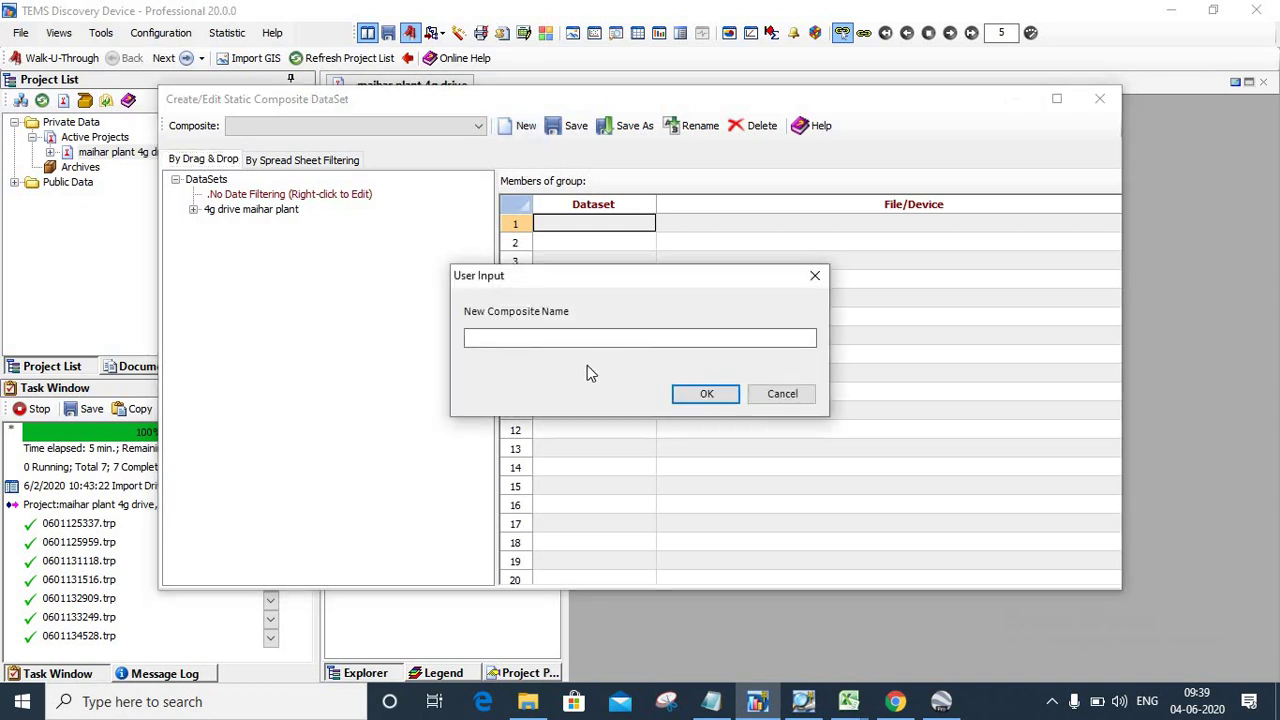
click(519, 334)
text(MS1 4 IDEAL)
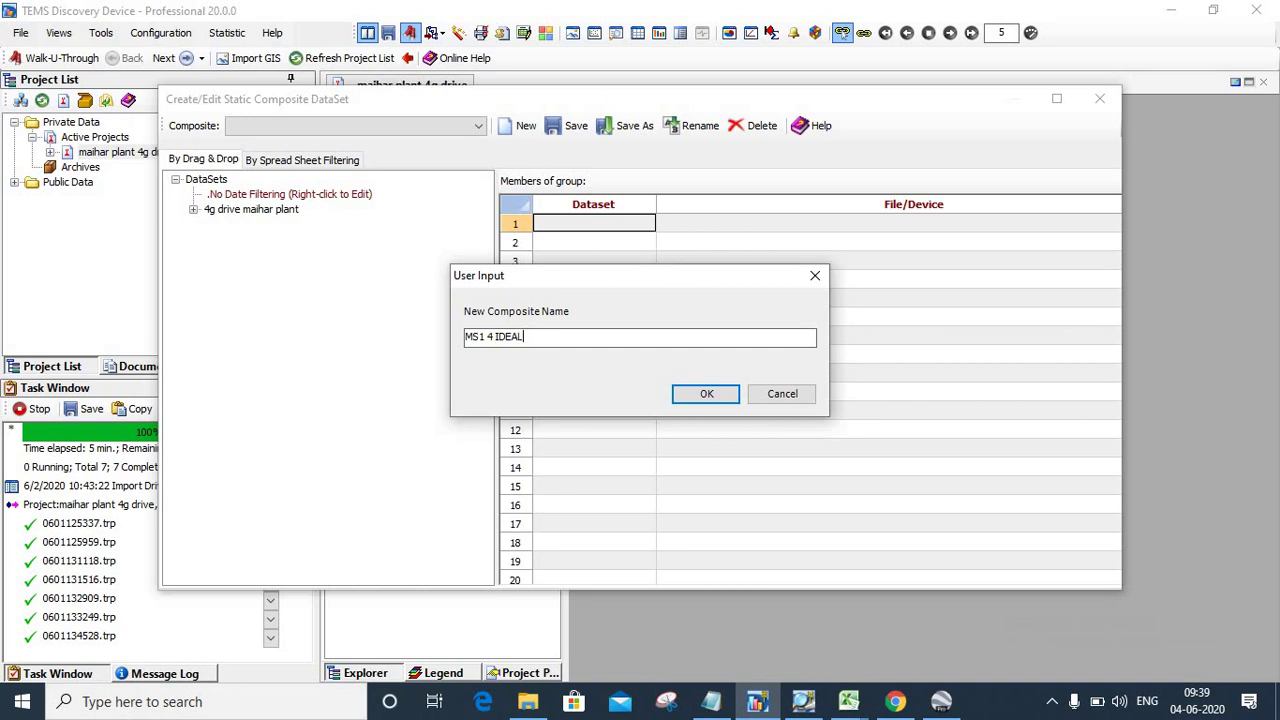
click(703, 395)
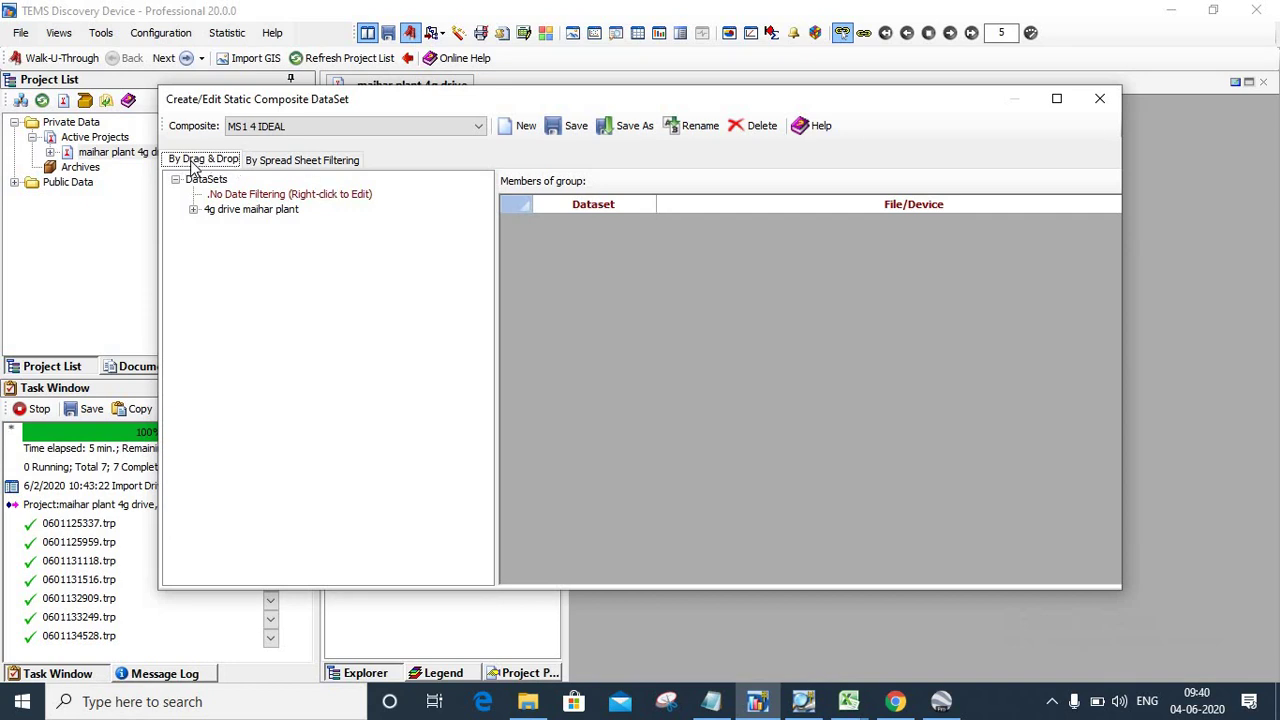
- Use spreadsheet filtering to load the files of the "4g drive maihar plant" dataset into the member table
click(301, 162)
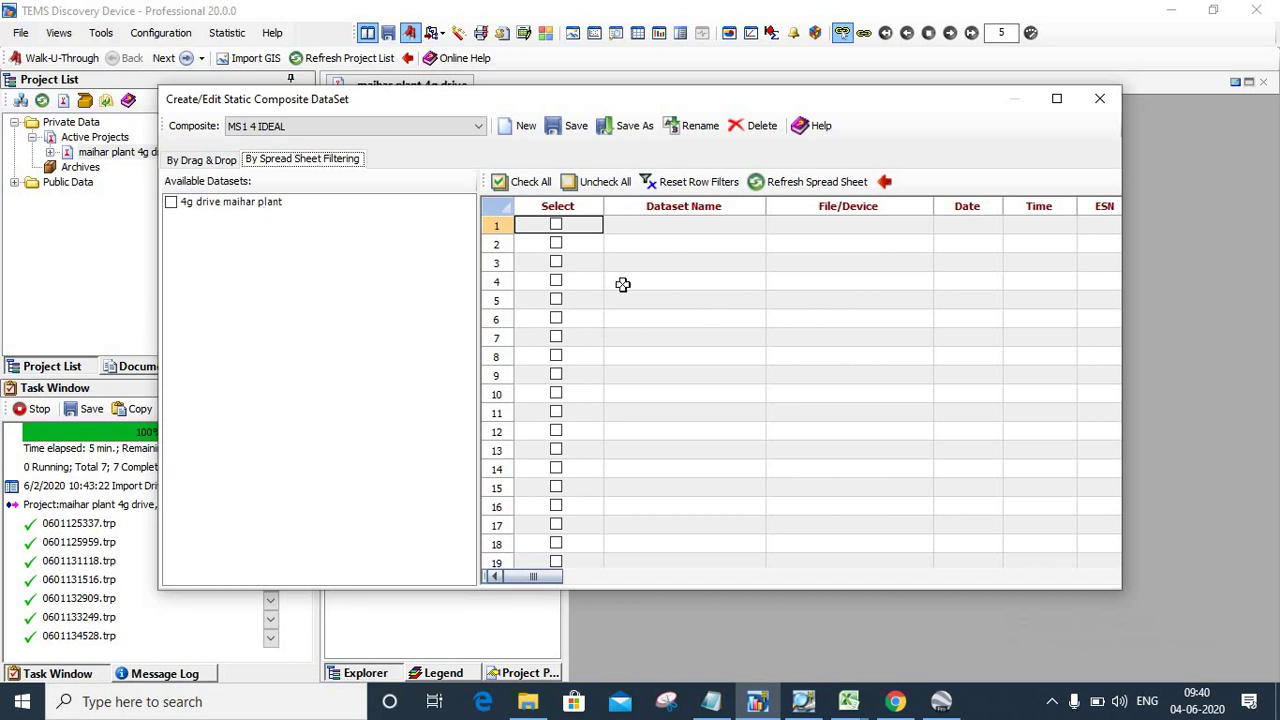
click(176, 204)
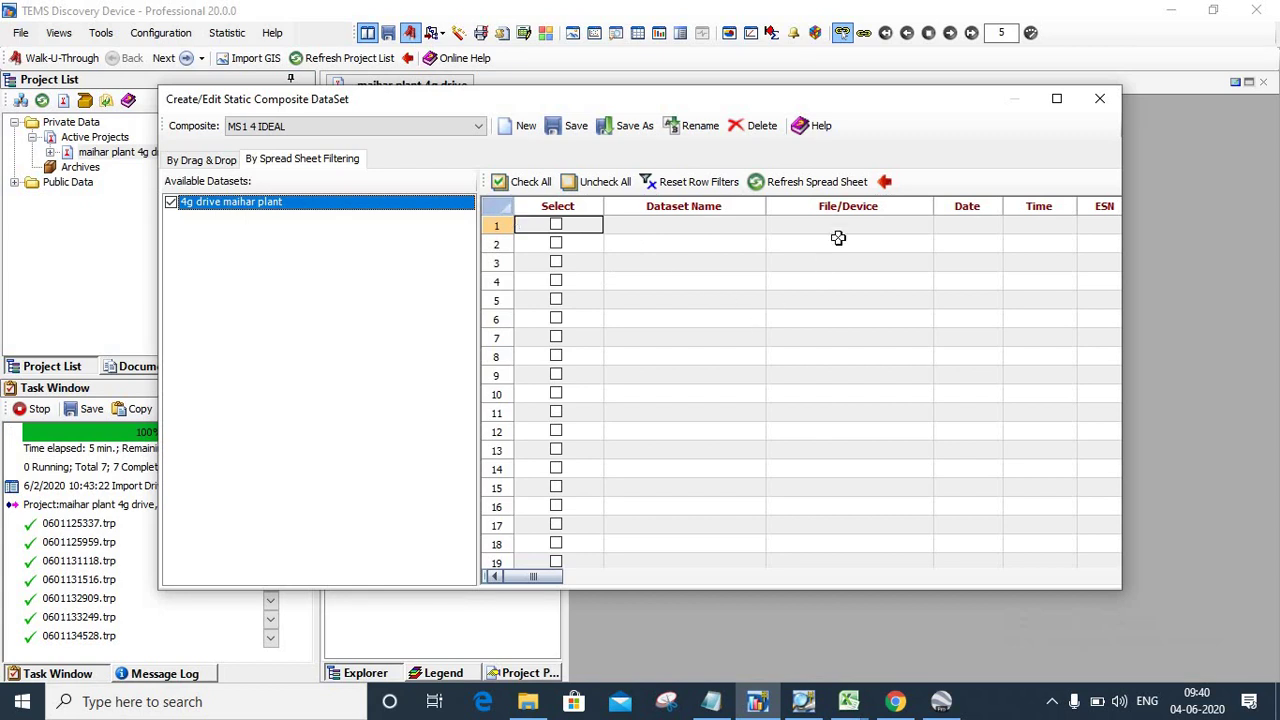
click(800, 187)
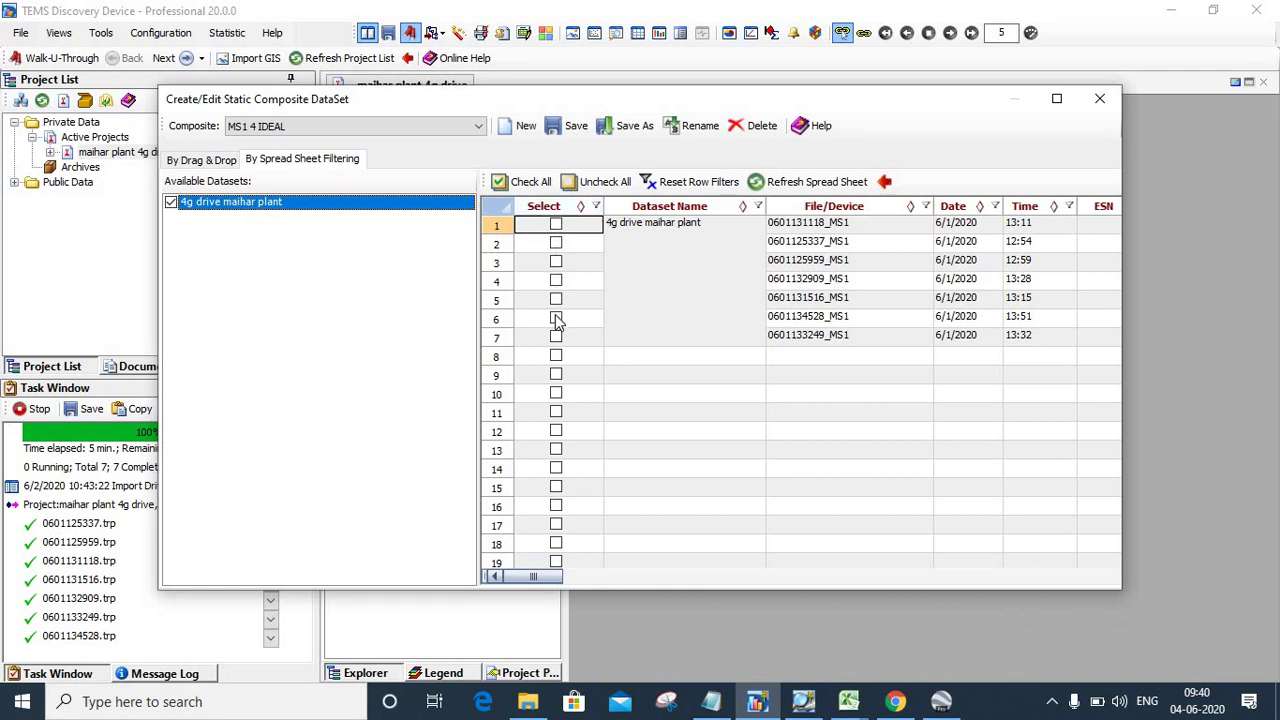
- Filter the file table's Device column to show only MS1 entries
click(659, 225)
key(Tab)
key(Tab)
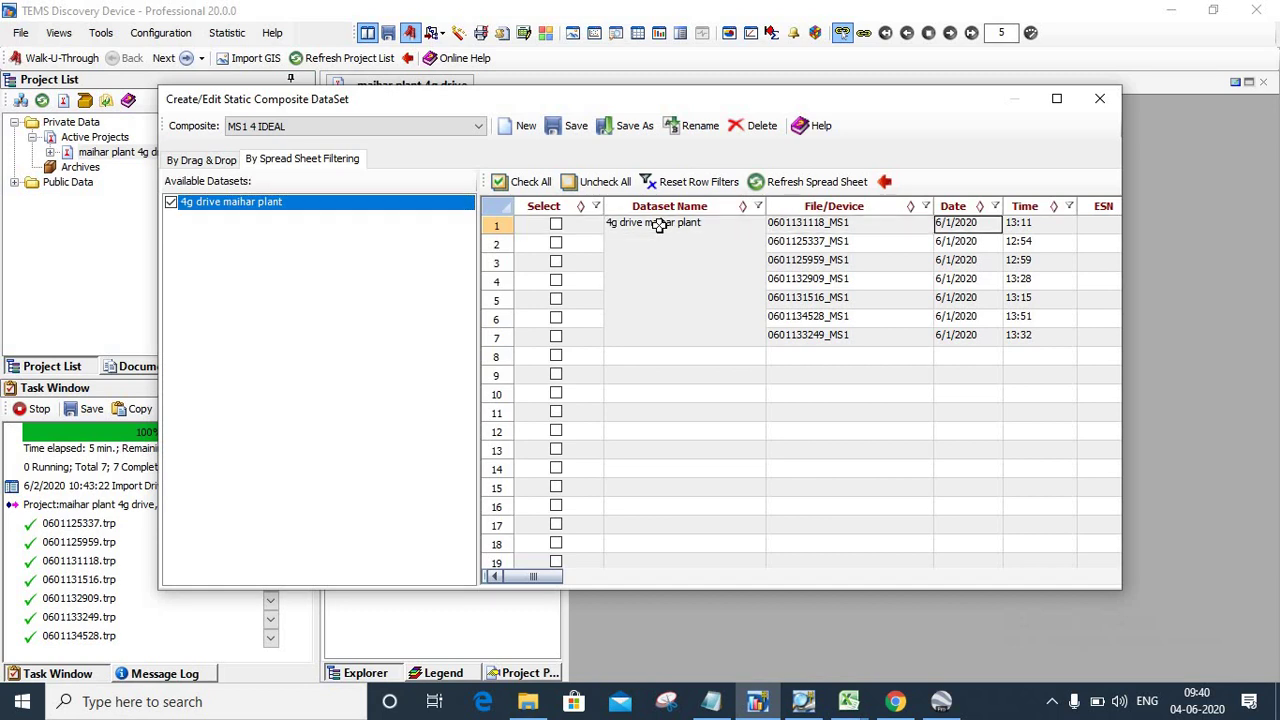
key(Tab)
key(Tab)
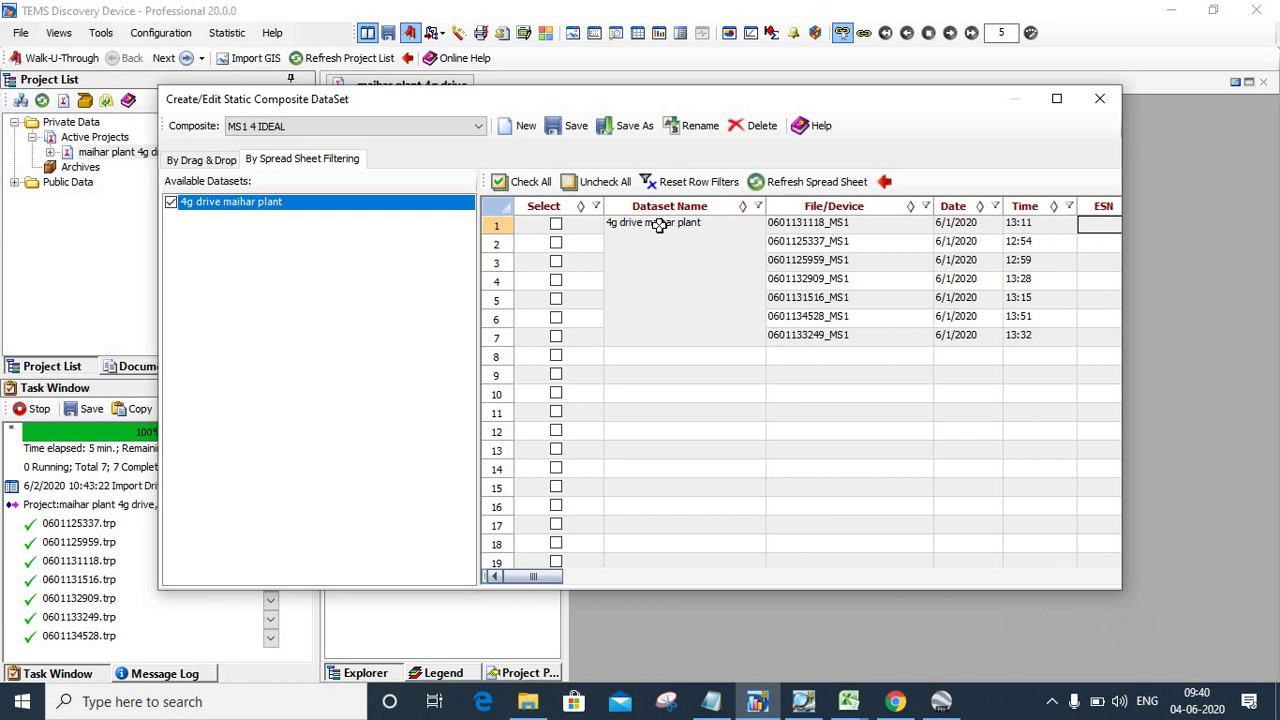
key(Tab)
key(Tab)
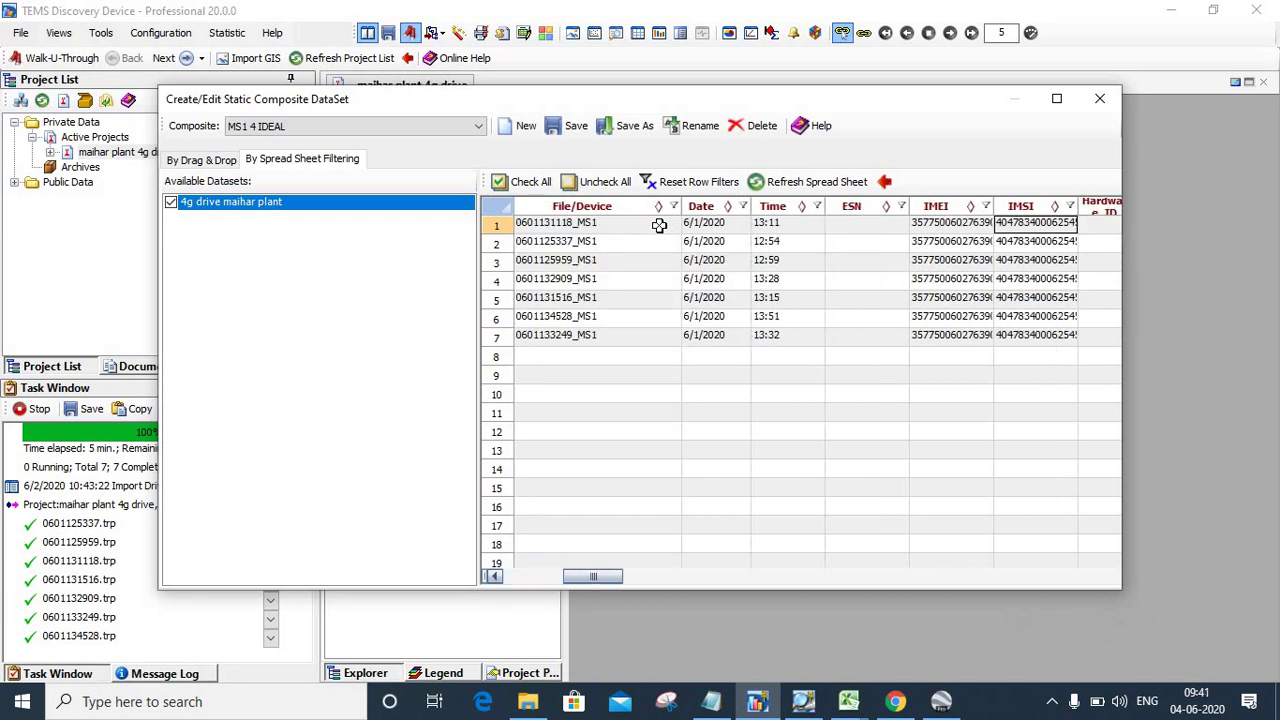
key(Right)
key(Right)
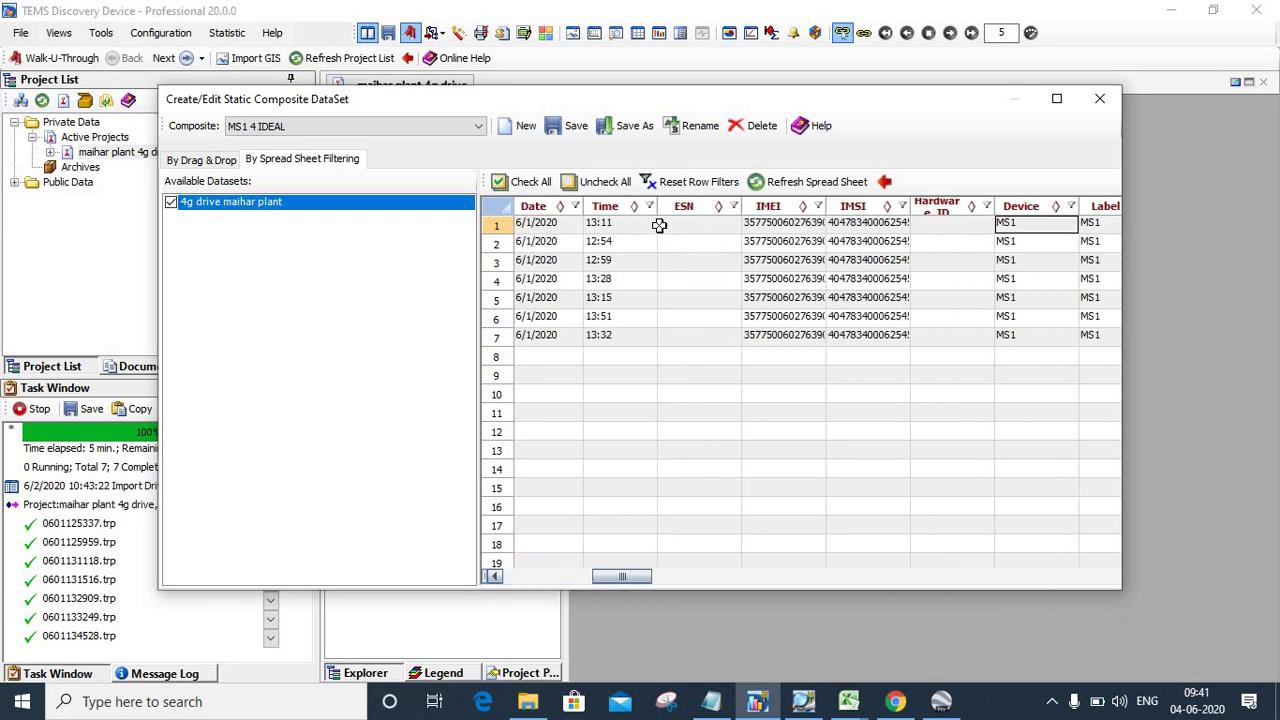
key(Right)
key(Right)
key(Left)
key(Left)
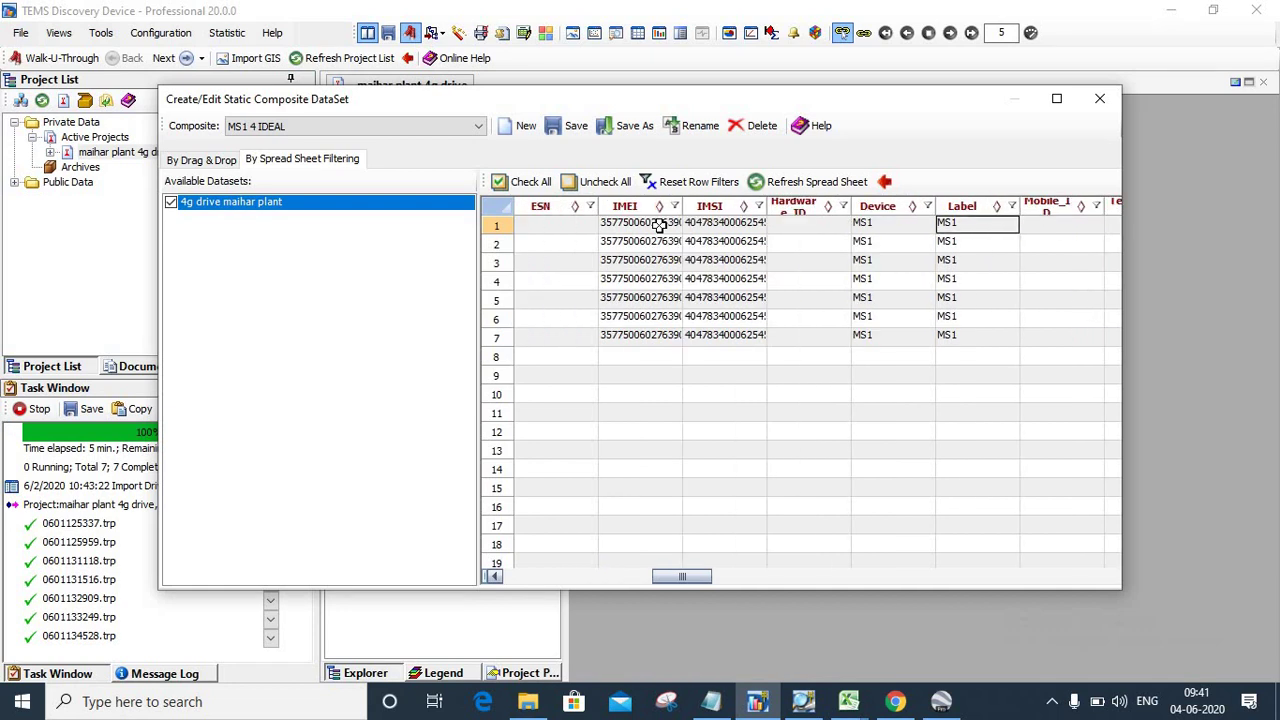
click(928, 206)
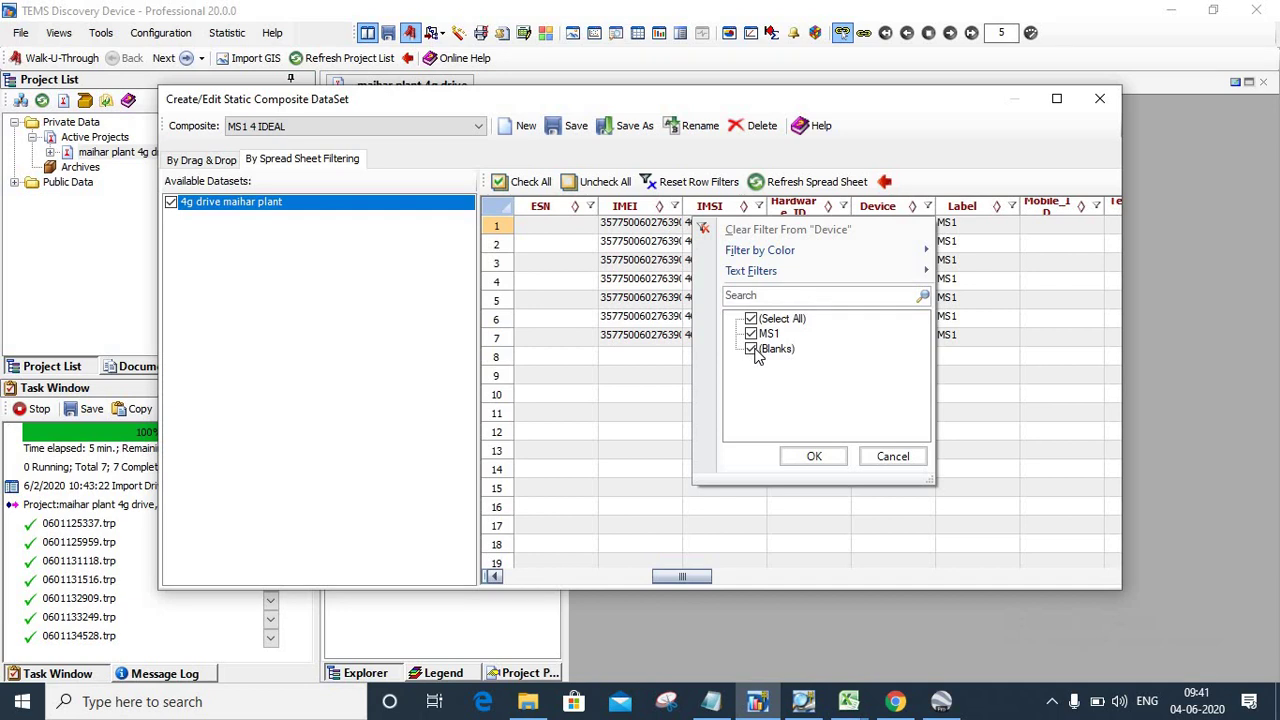
click(751, 319)
click(752, 334)
click(815, 455)
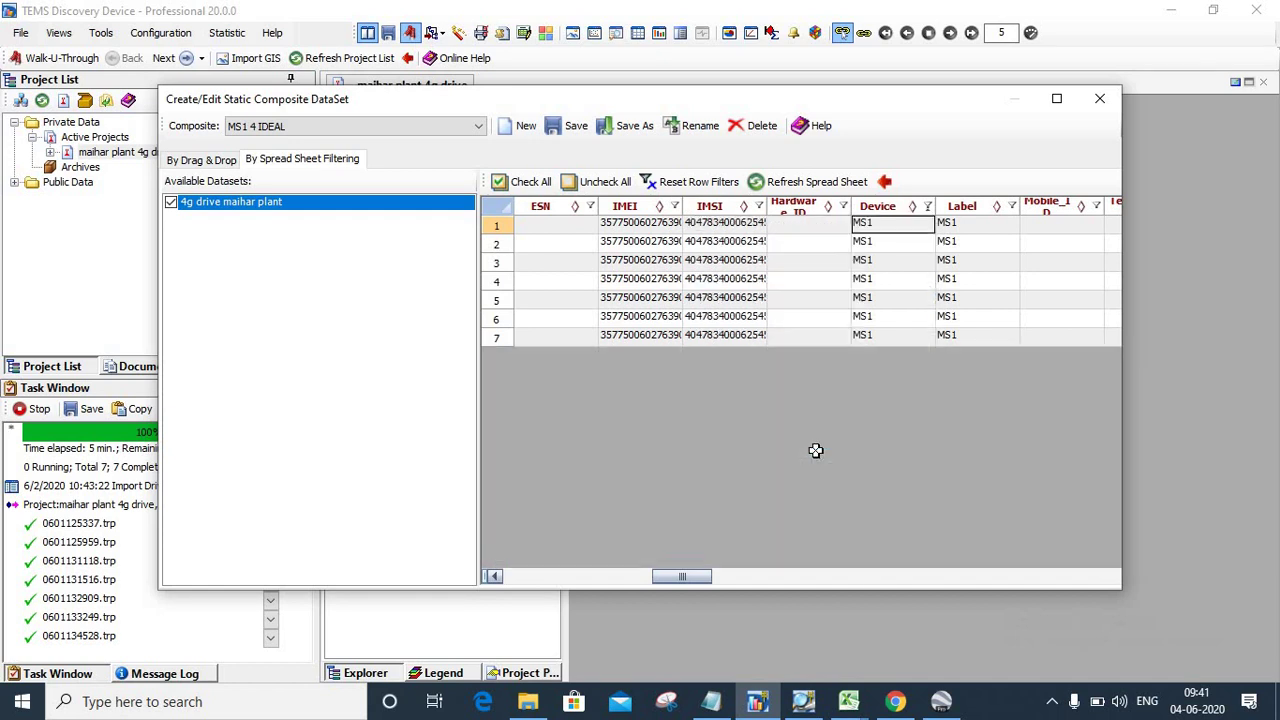
click(664, 229)
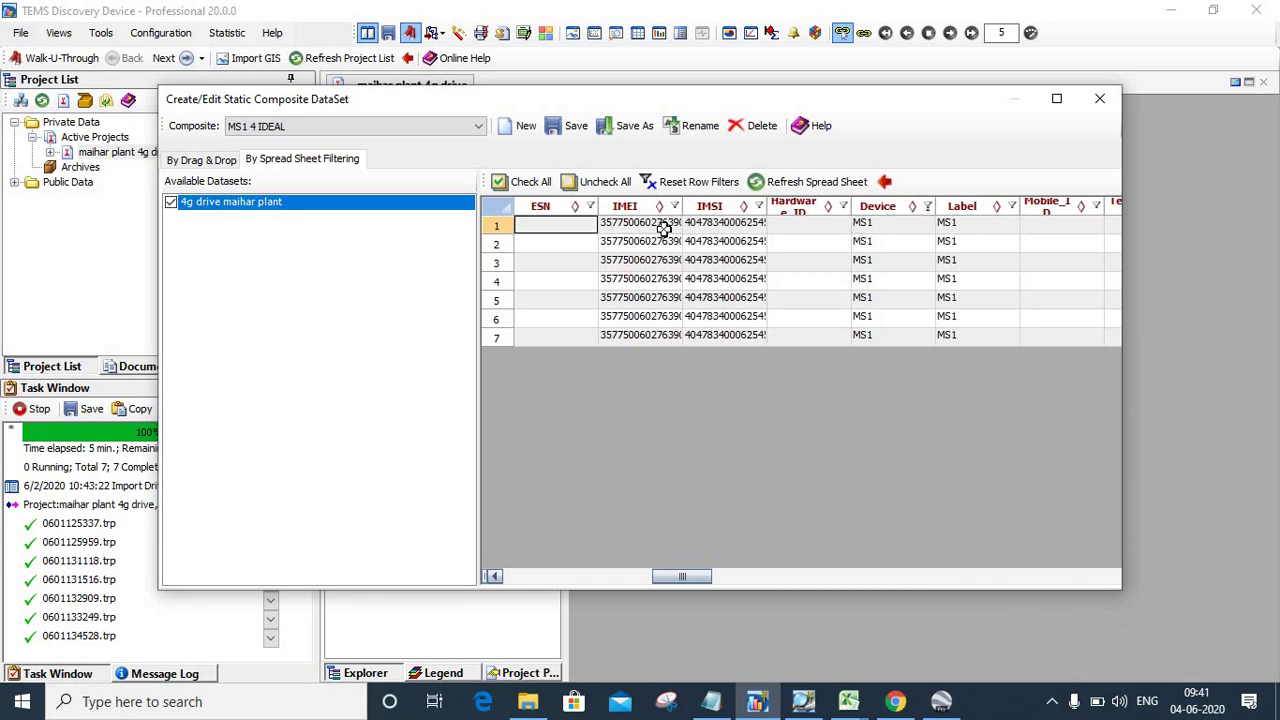
key(Home)
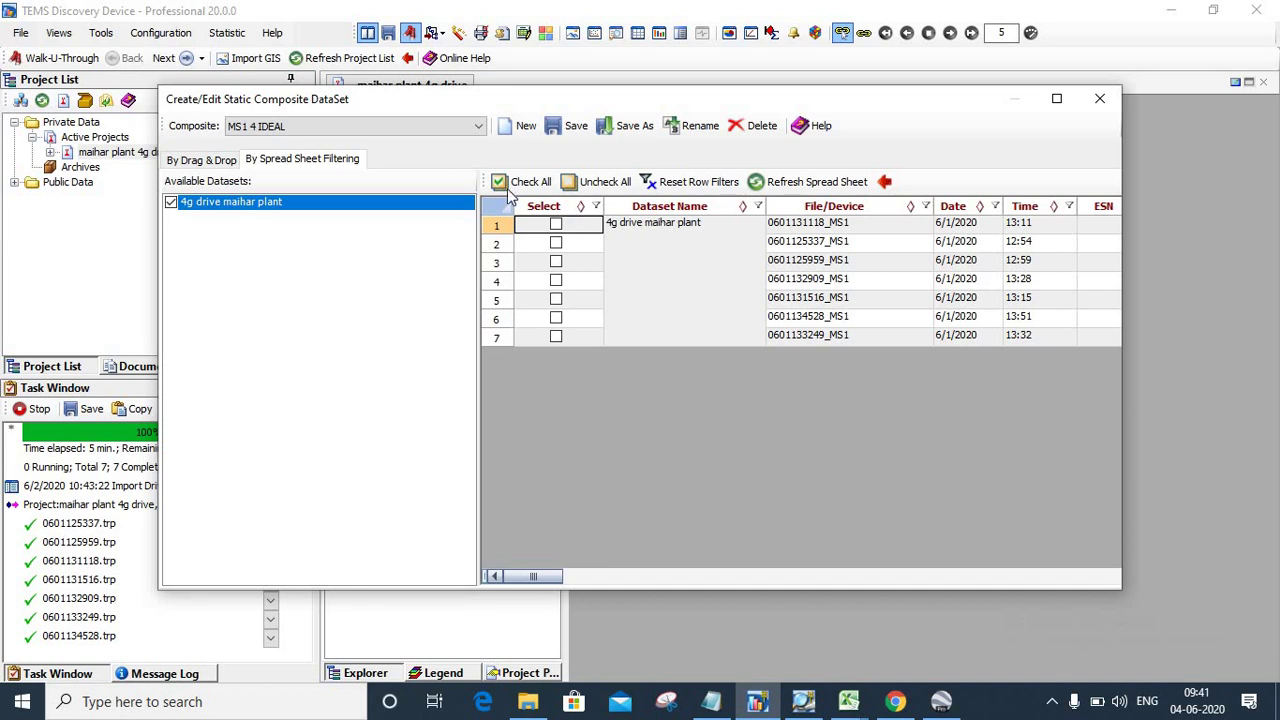
click(555, 225)
click(556, 243)
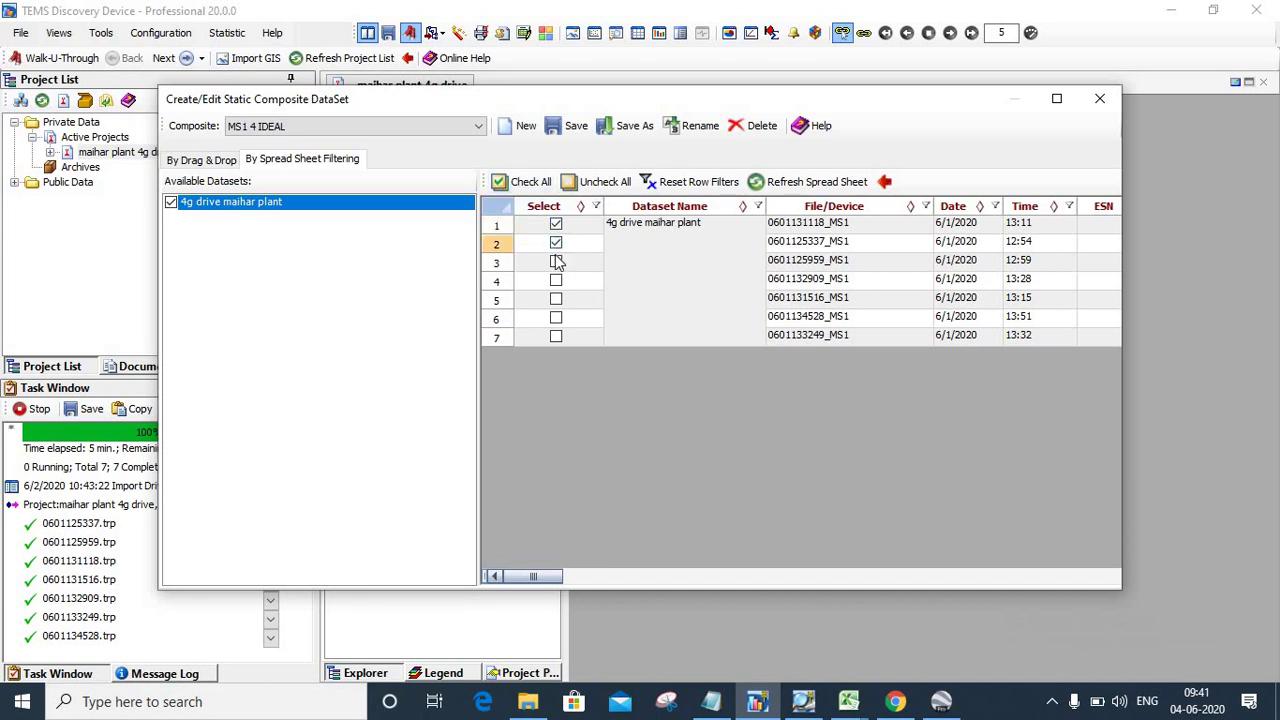
click(556, 261)
click(556, 243)
click(556, 224)
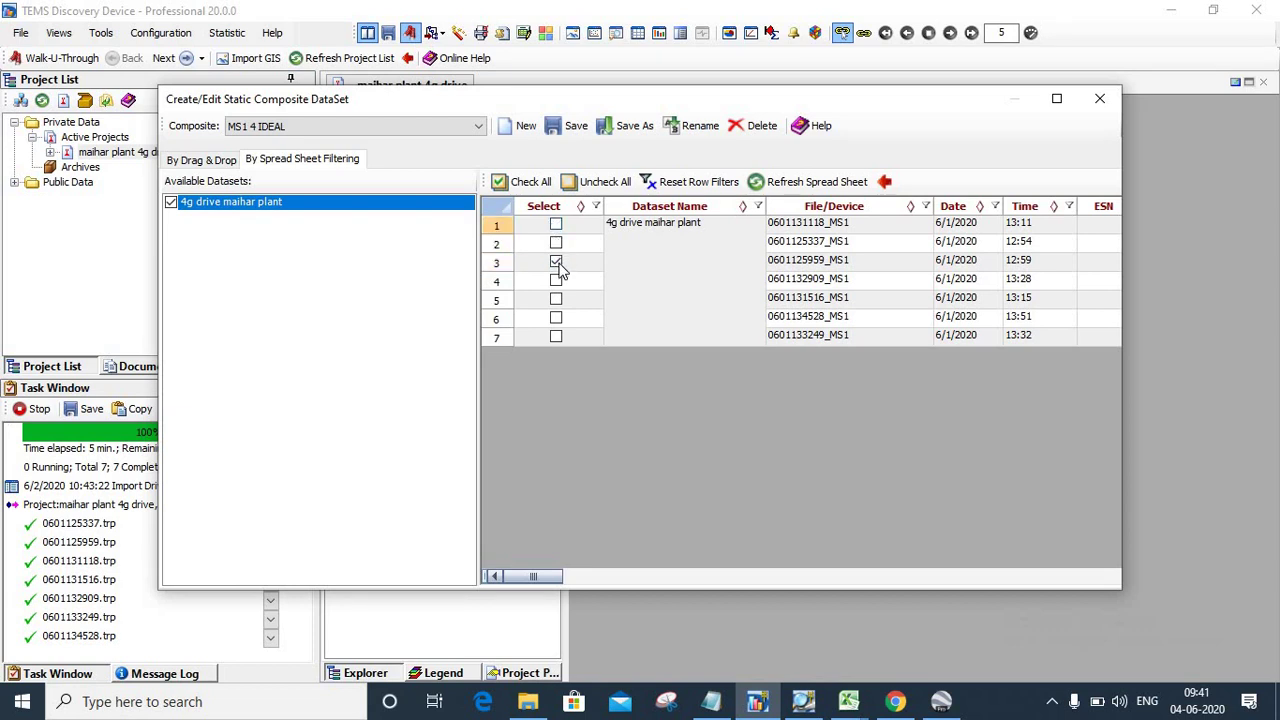
click(556, 261)
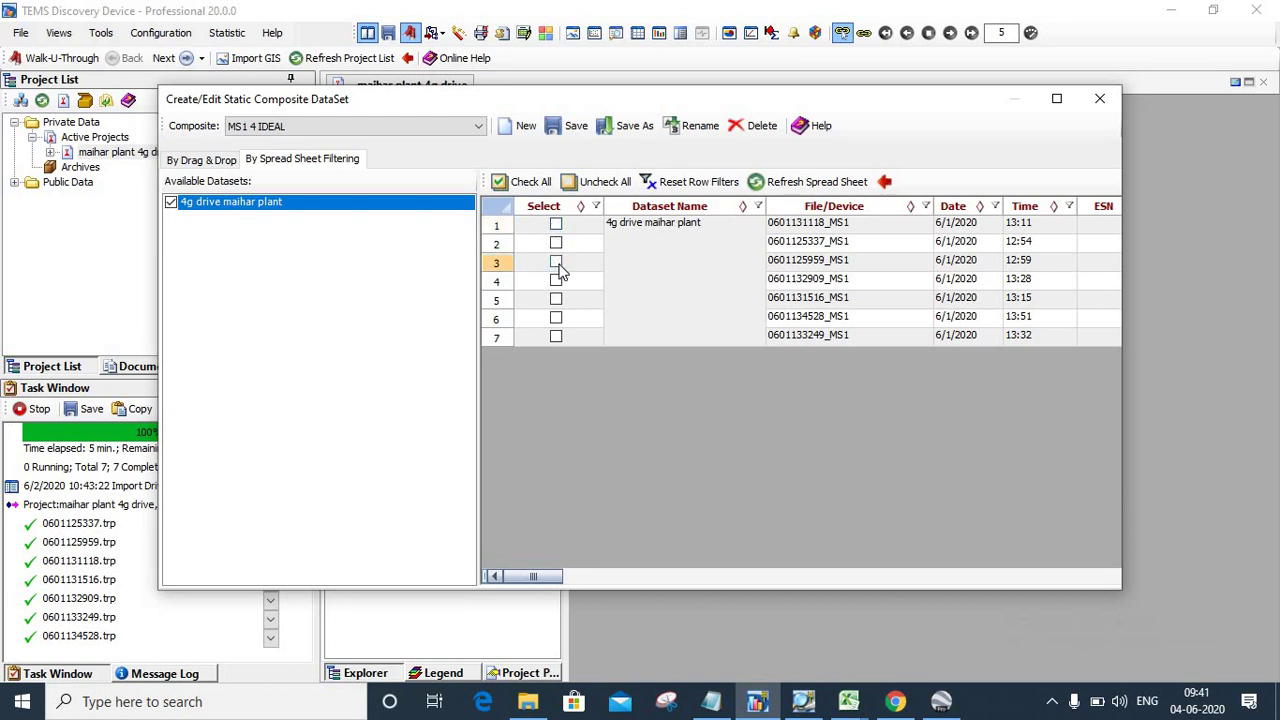
- Include all the filtered MS1 files in the "MS1 4 IDEAL" composite, save it and close the composite editor
click(518, 184)
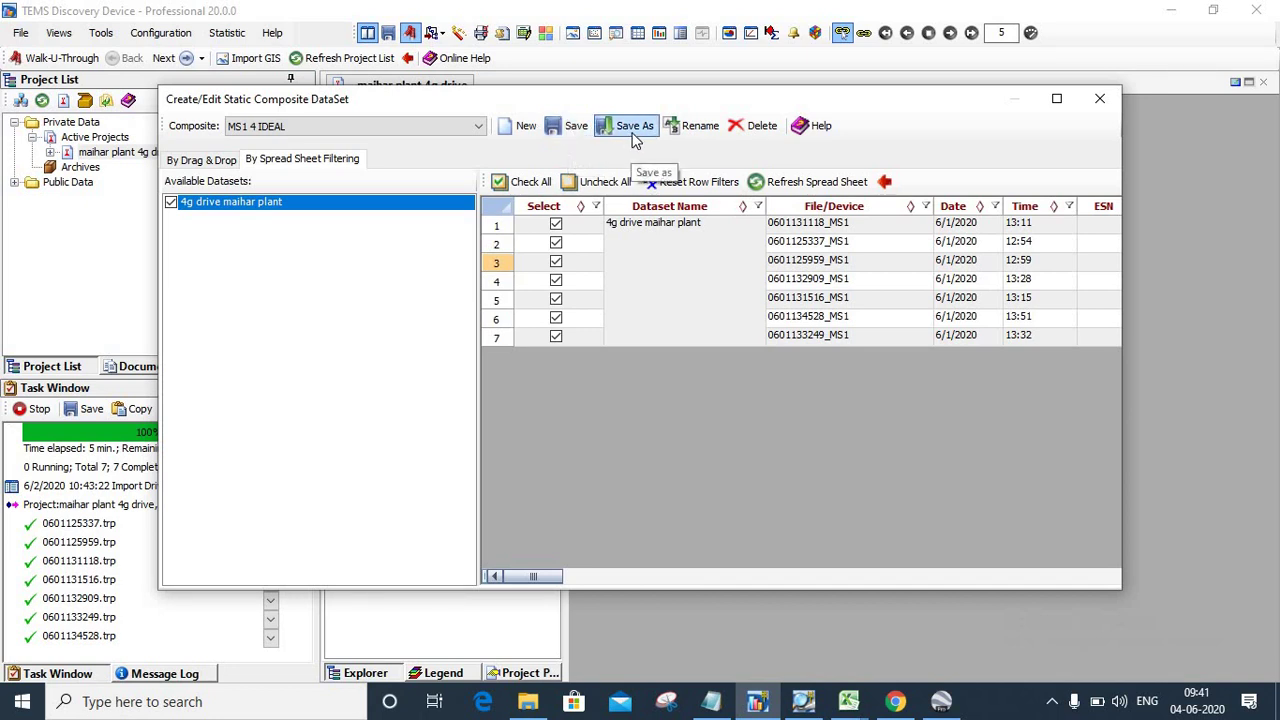
click(560, 128)
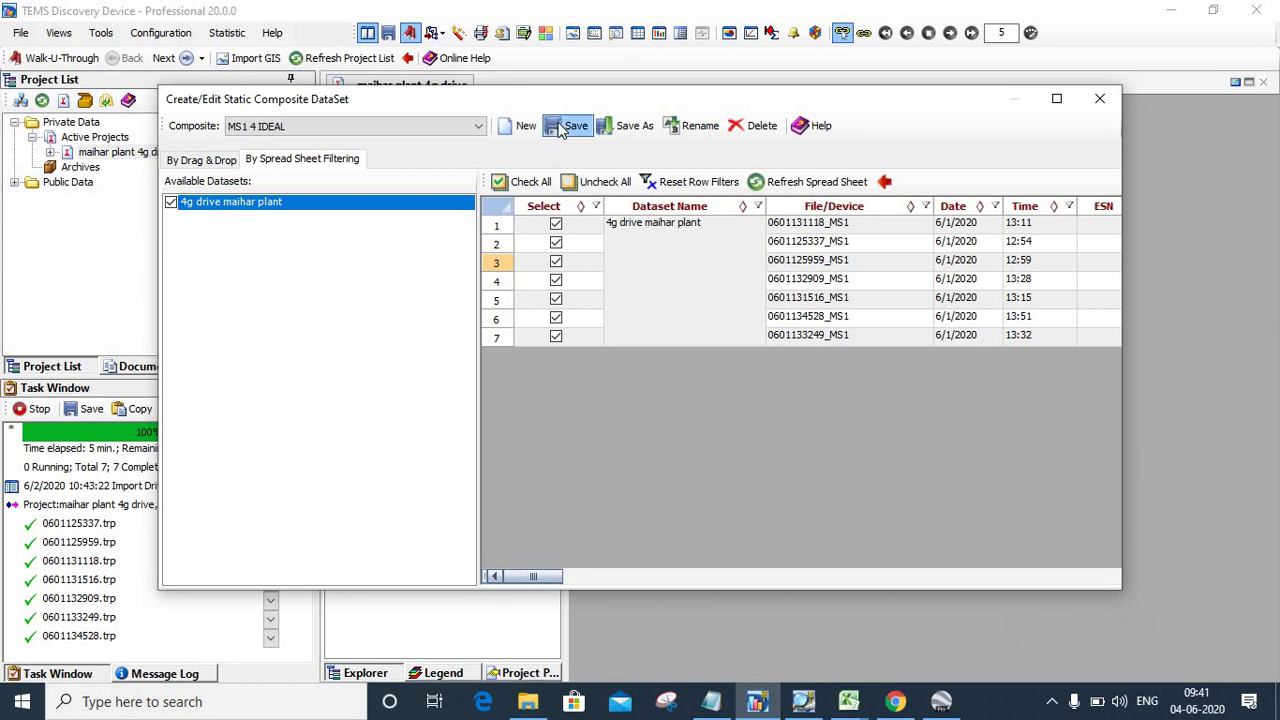
click(1099, 101)
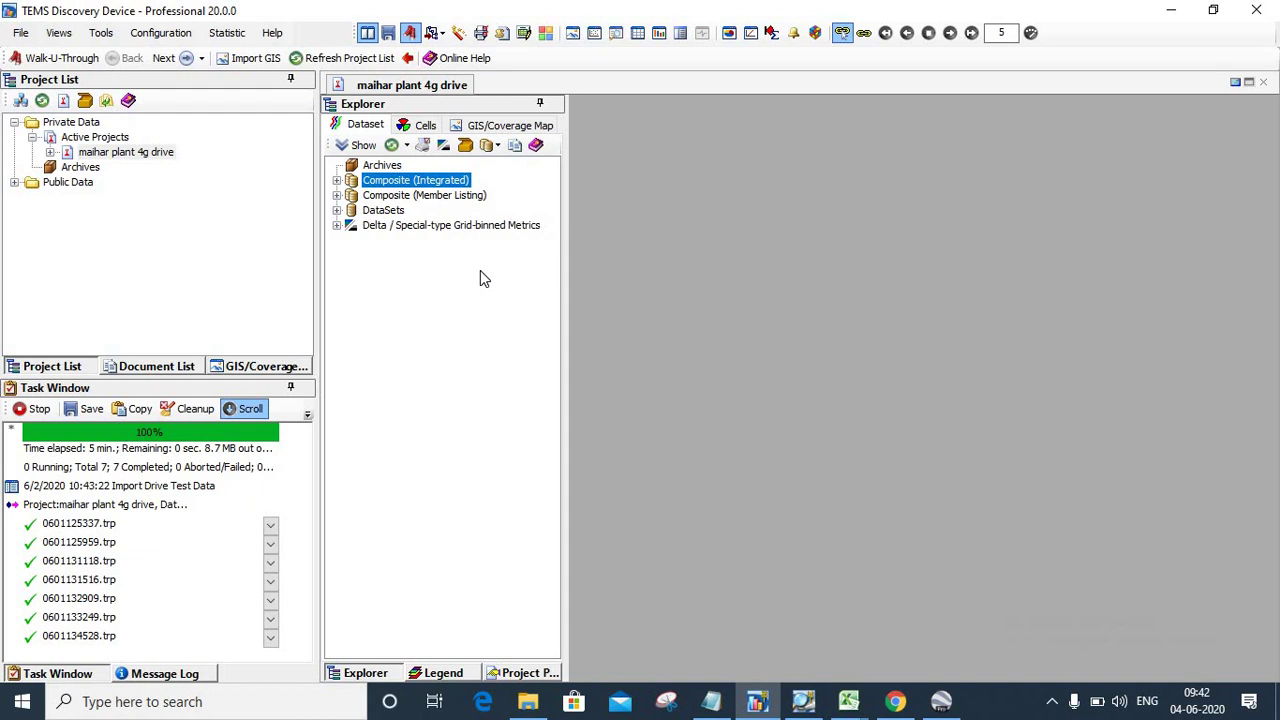
- Create another static composite dataset named "MS2 2G DEDICATED" under Composite (Integrated)
click(354, 186)
right_click(385, 186)
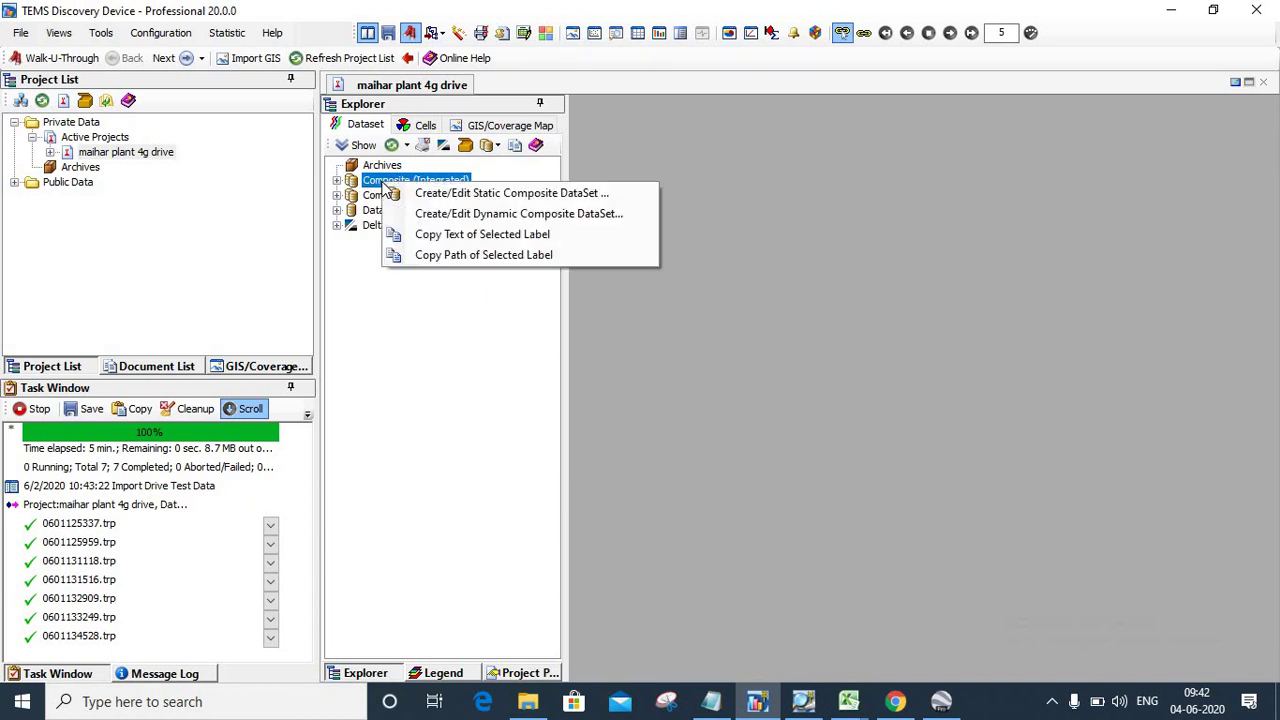
click(415, 193)
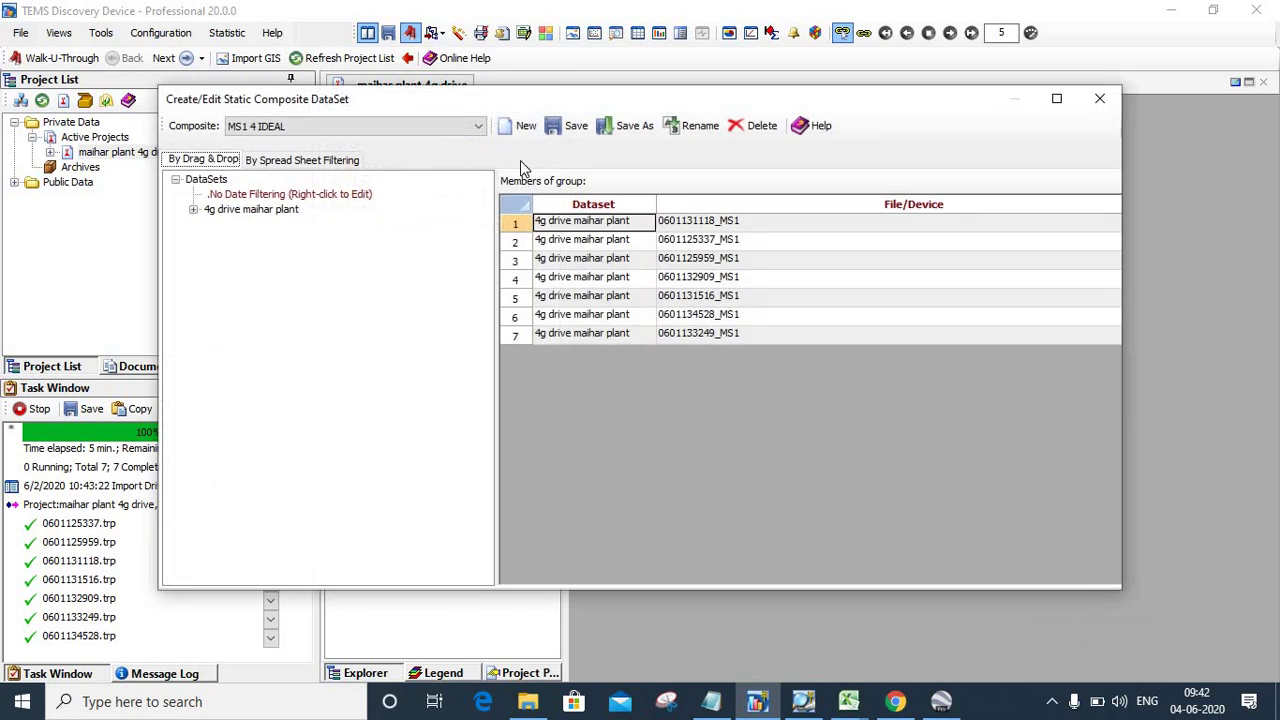
click(522, 127)
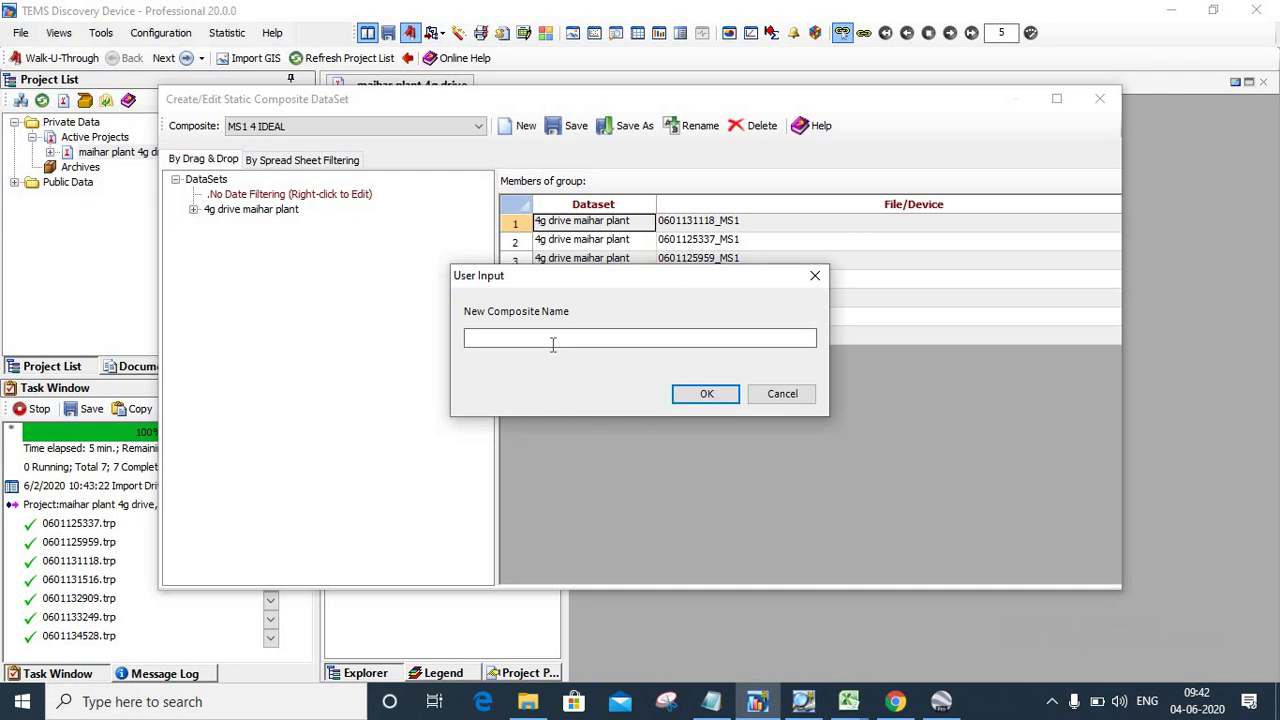
text(MS2)
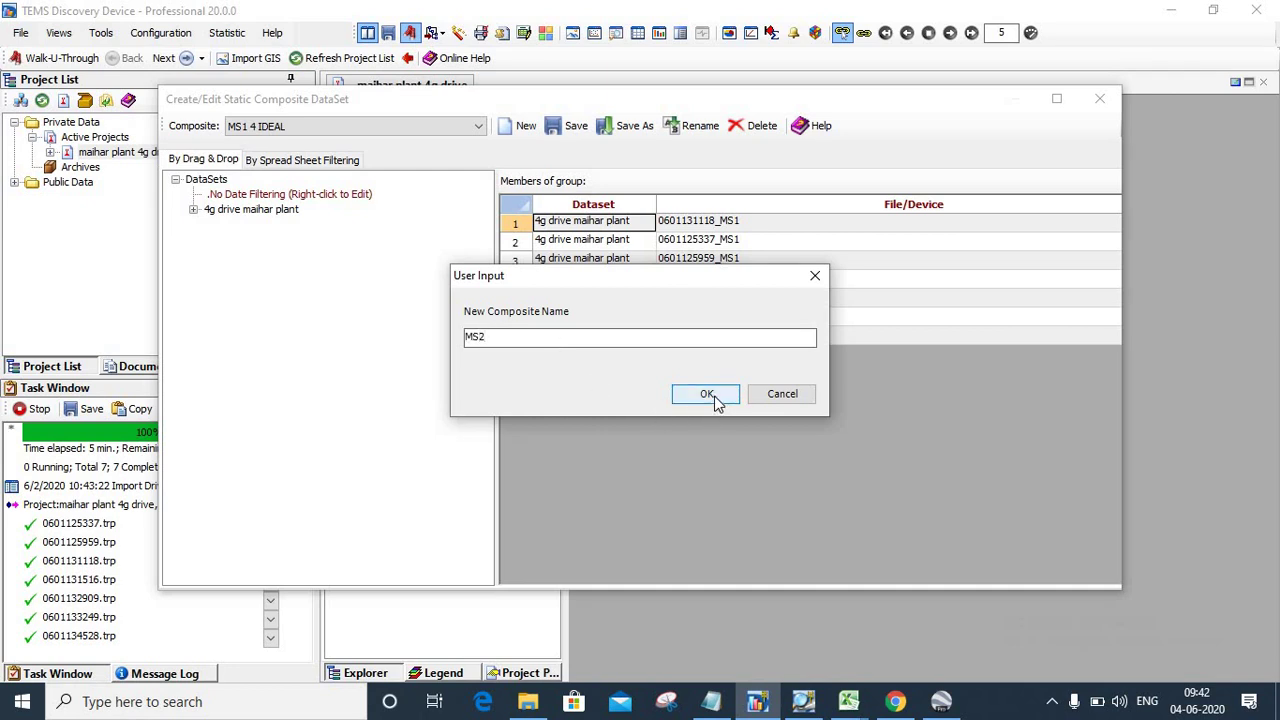
text( 2G)
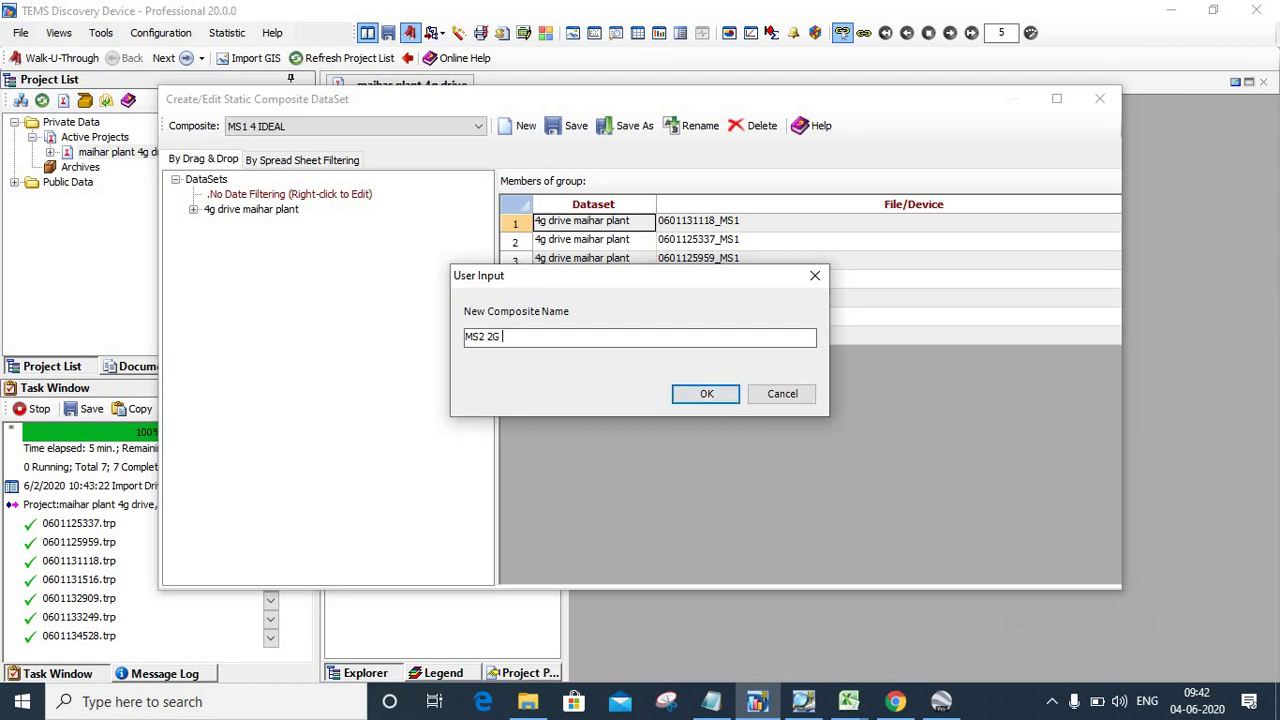
text( DEDICATED)
click(709, 394)
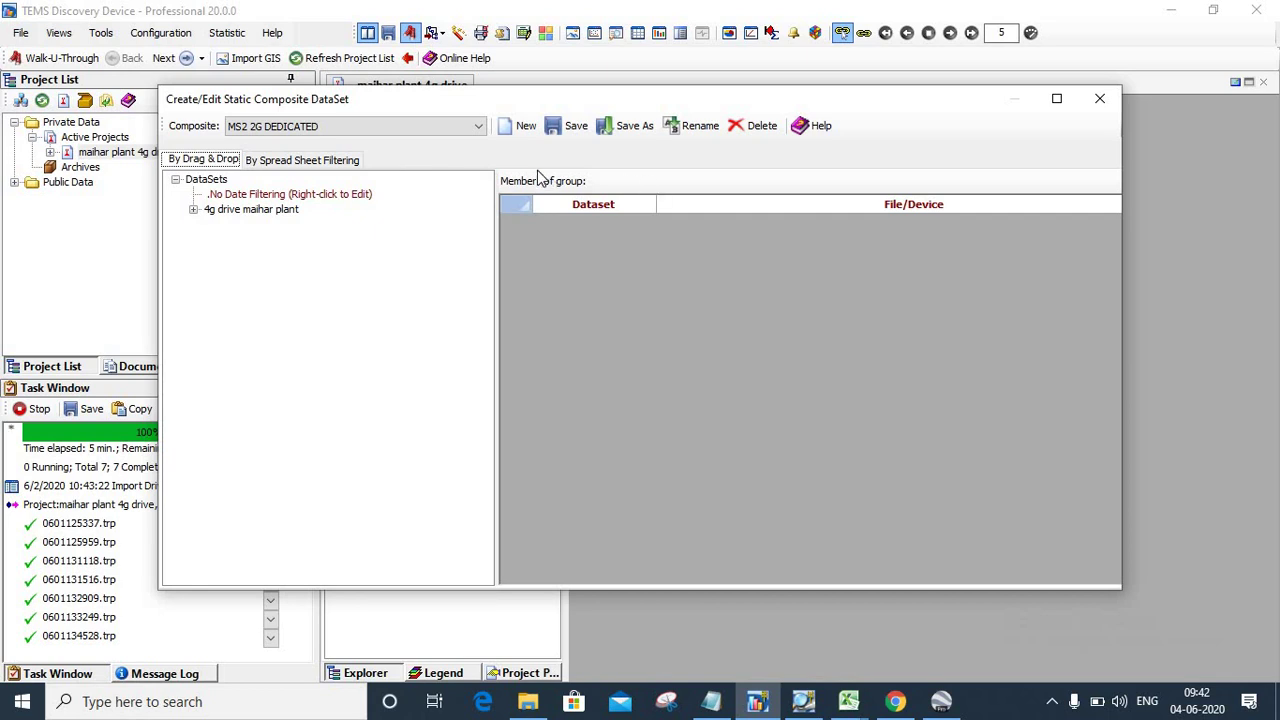
- Use spreadsheet filtering to load the "4g drive maihar plant" files into the table of the "MS2 2G DEDICATED" composite
click(302, 162)
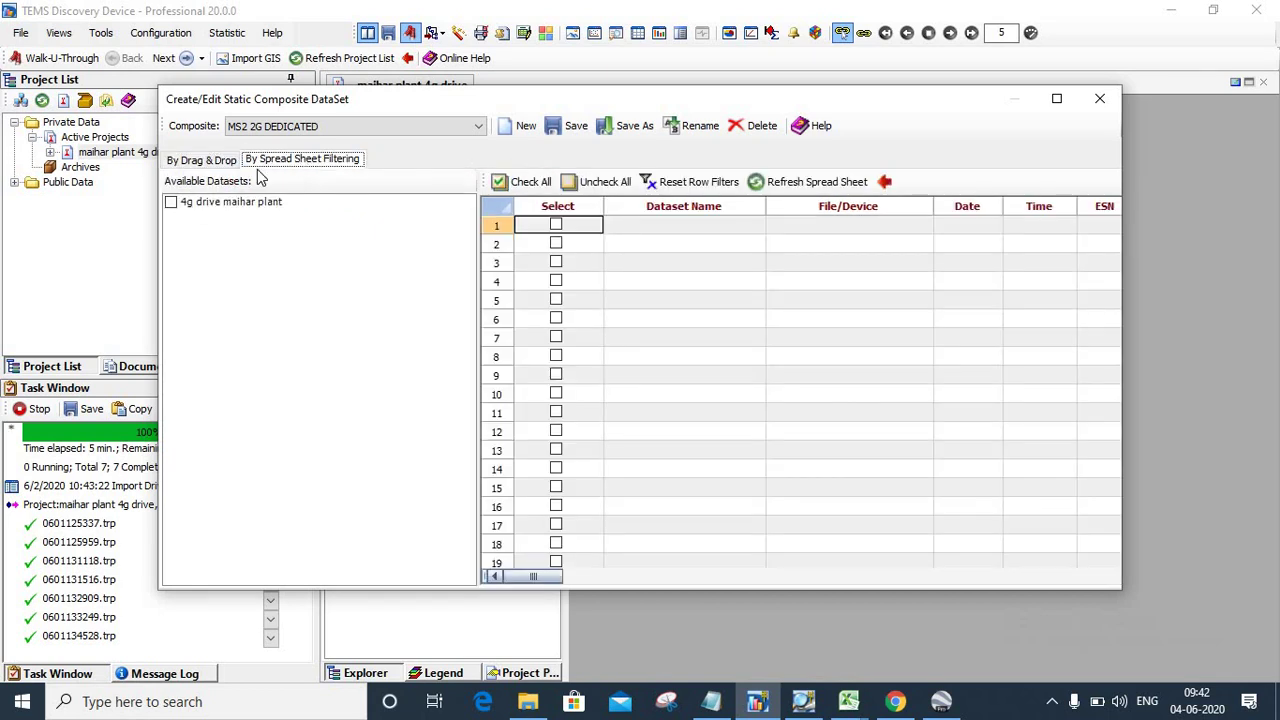
click(172, 203)
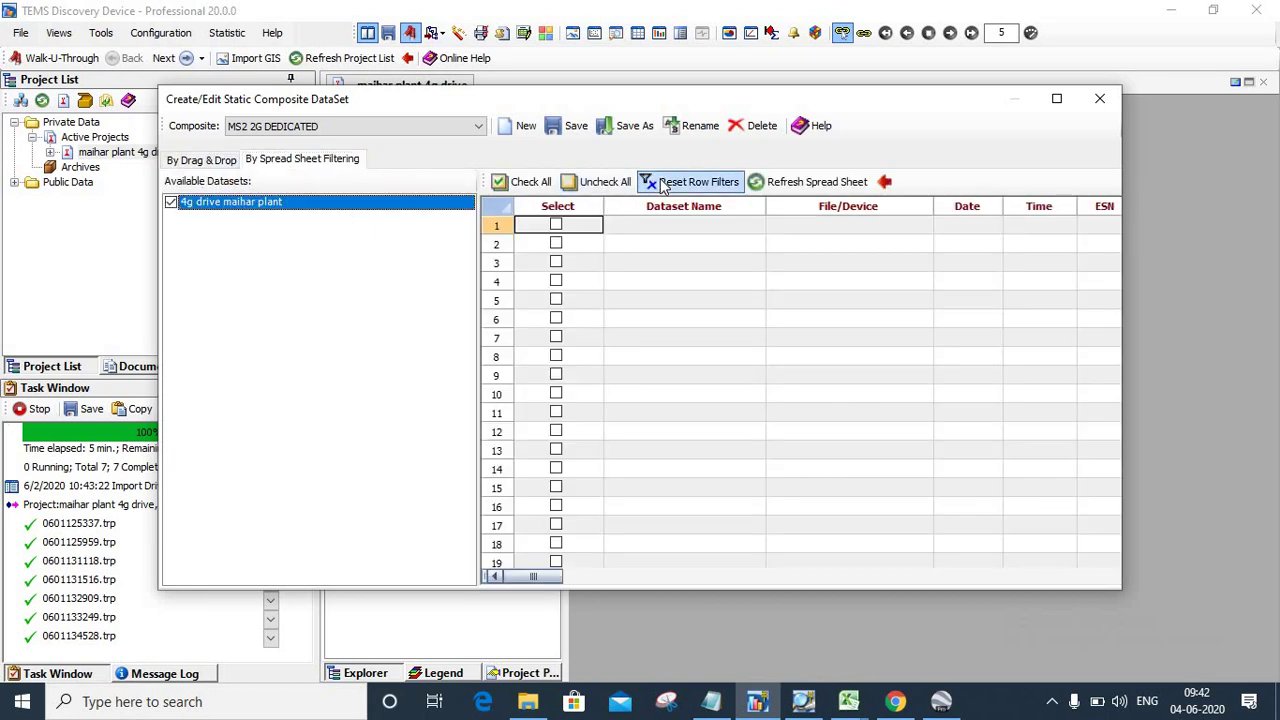
click(805, 182)
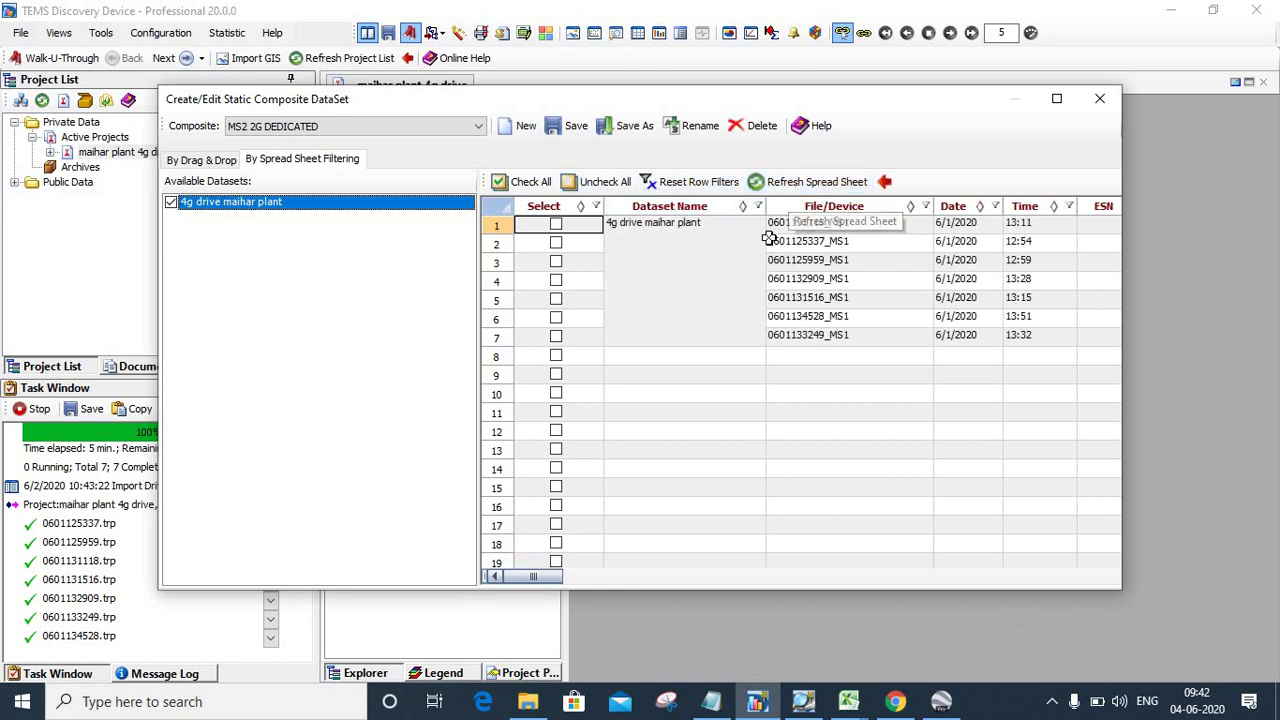
- Deselect the MS1 and blank entries in the table's Device filter and close the composite editor without saving
click(878, 223)
key(Right)
key(Right)
key(Right)
key(Right)
key(Right)
key(Right)
key(Right)
key(Right)
key(Right)
key(Right)
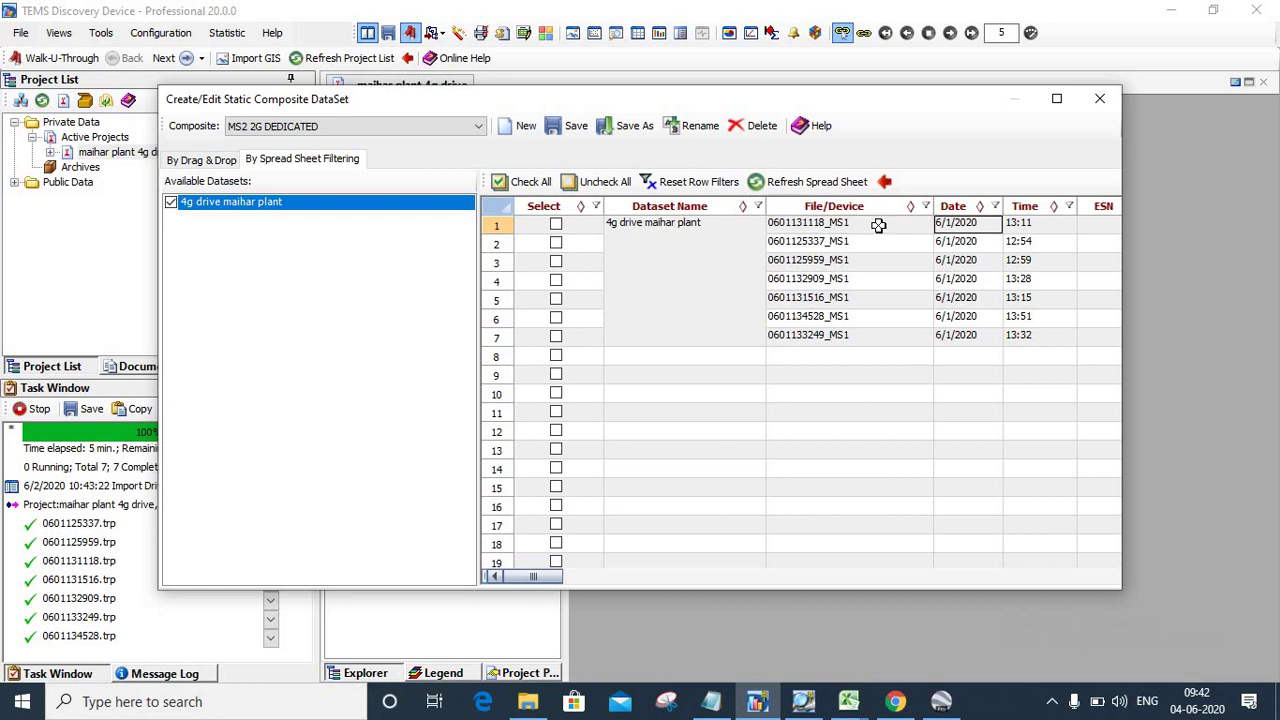
key(Right)
key(Left)
key(Left)
key(Left)
key(Left)
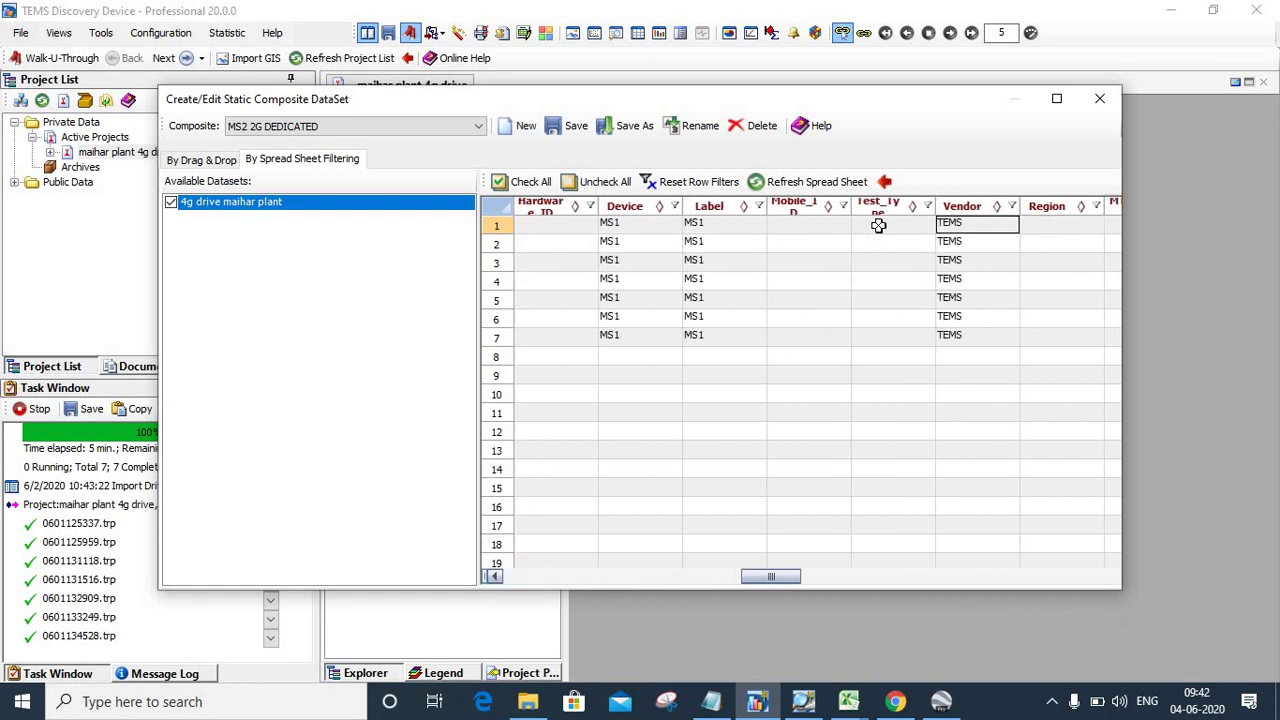
key(Left)
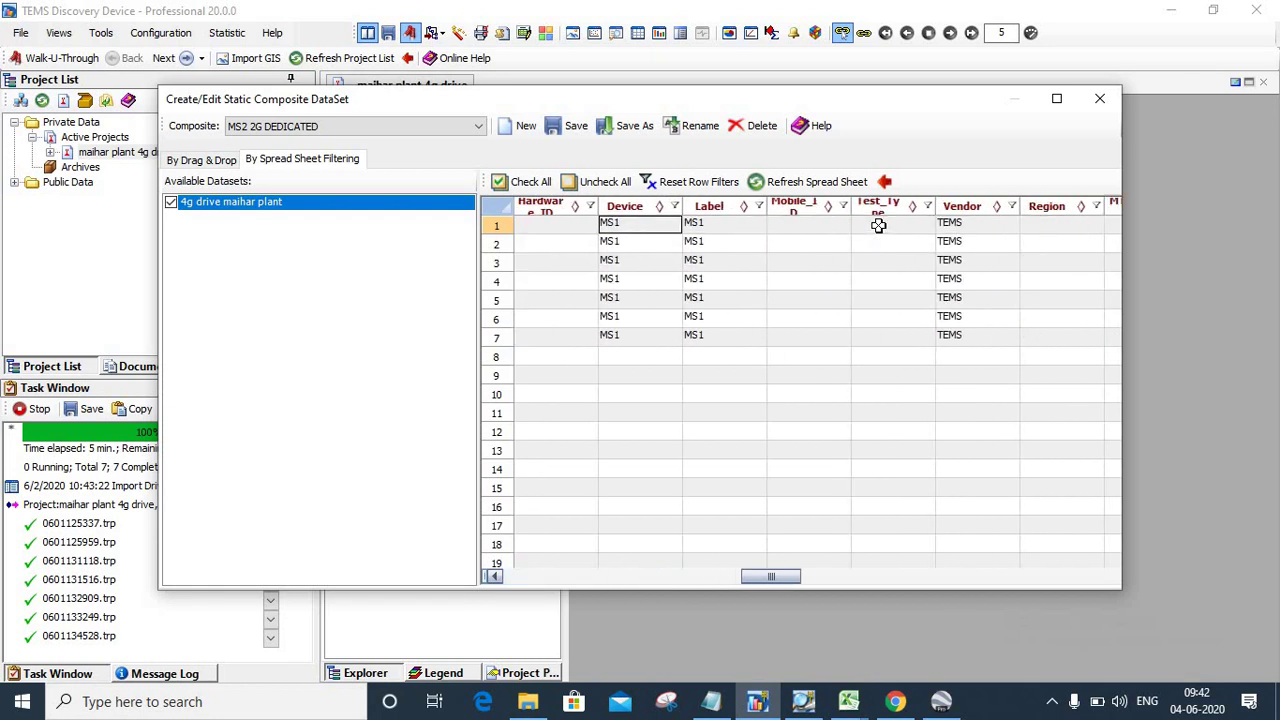
click(675, 206)
click(500, 334)
click(499, 349)
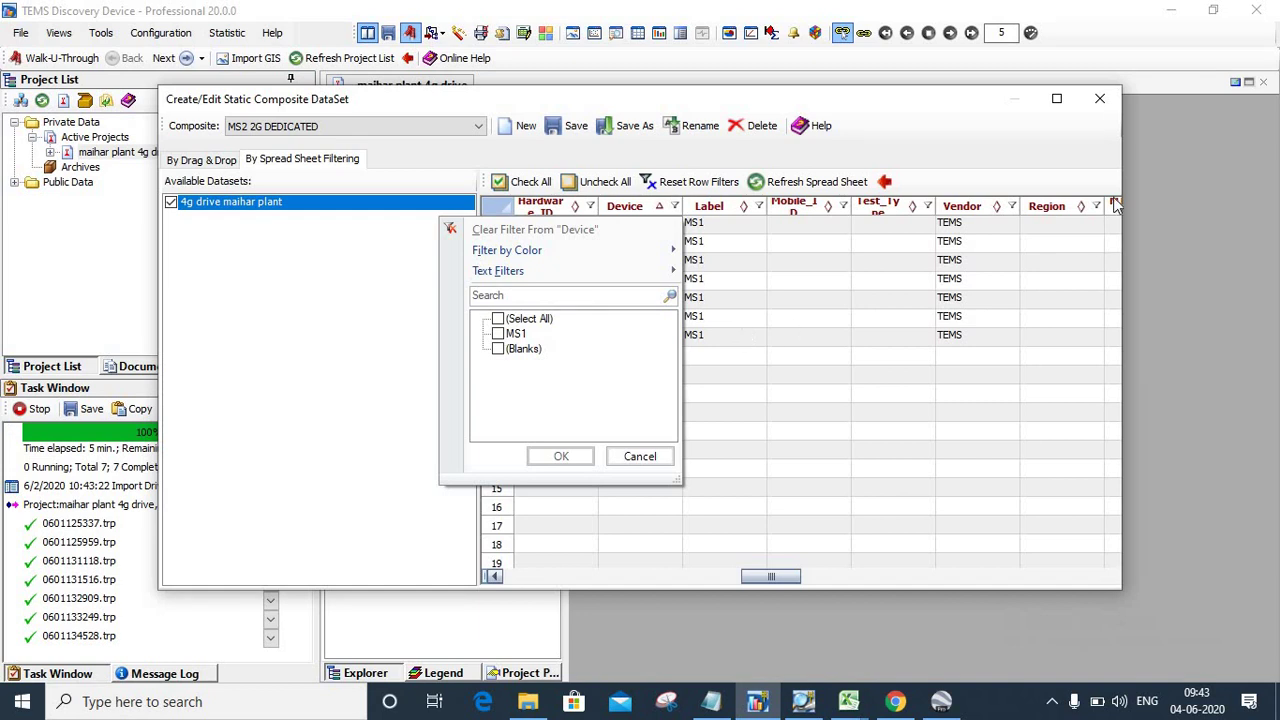
click(1100, 99)
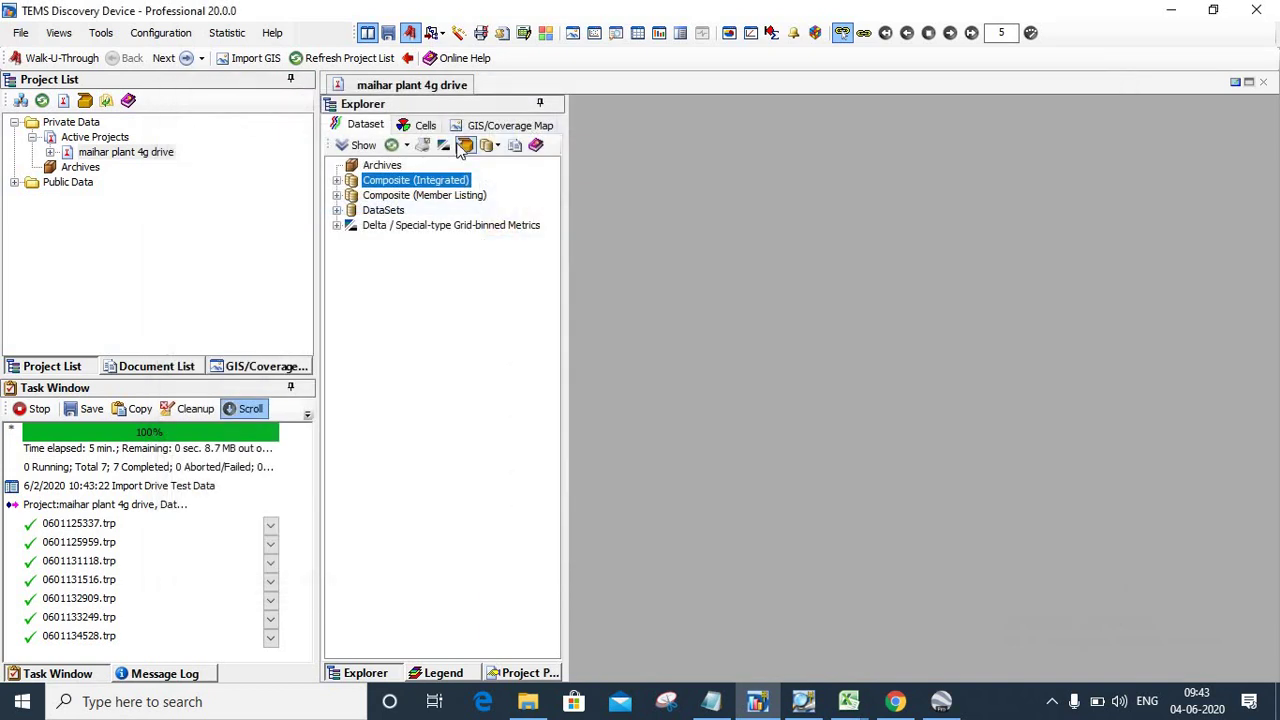
- Reopen the static composite editor and load the "4g drive maihar plant" files for "MS1 4 IDEAL" using spreadsheet filtering
right_click(420, 178)
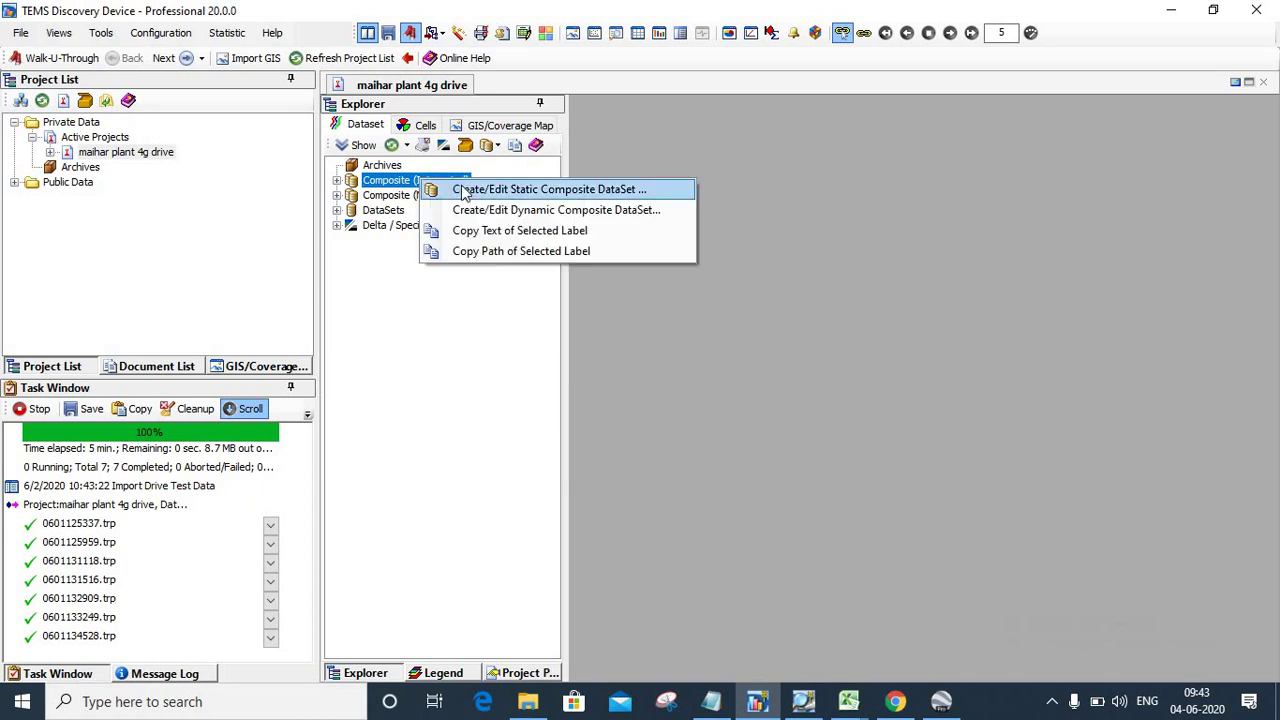
click(458, 188)
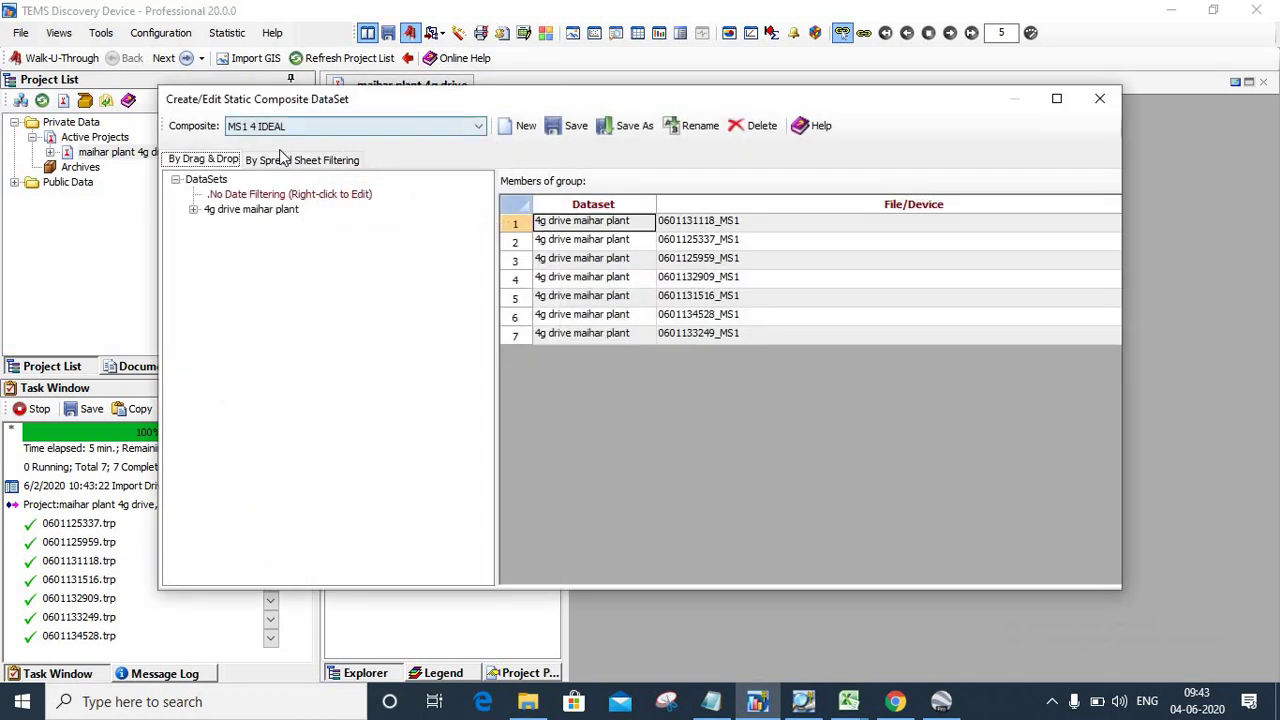
click(285, 160)
click(172, 204)
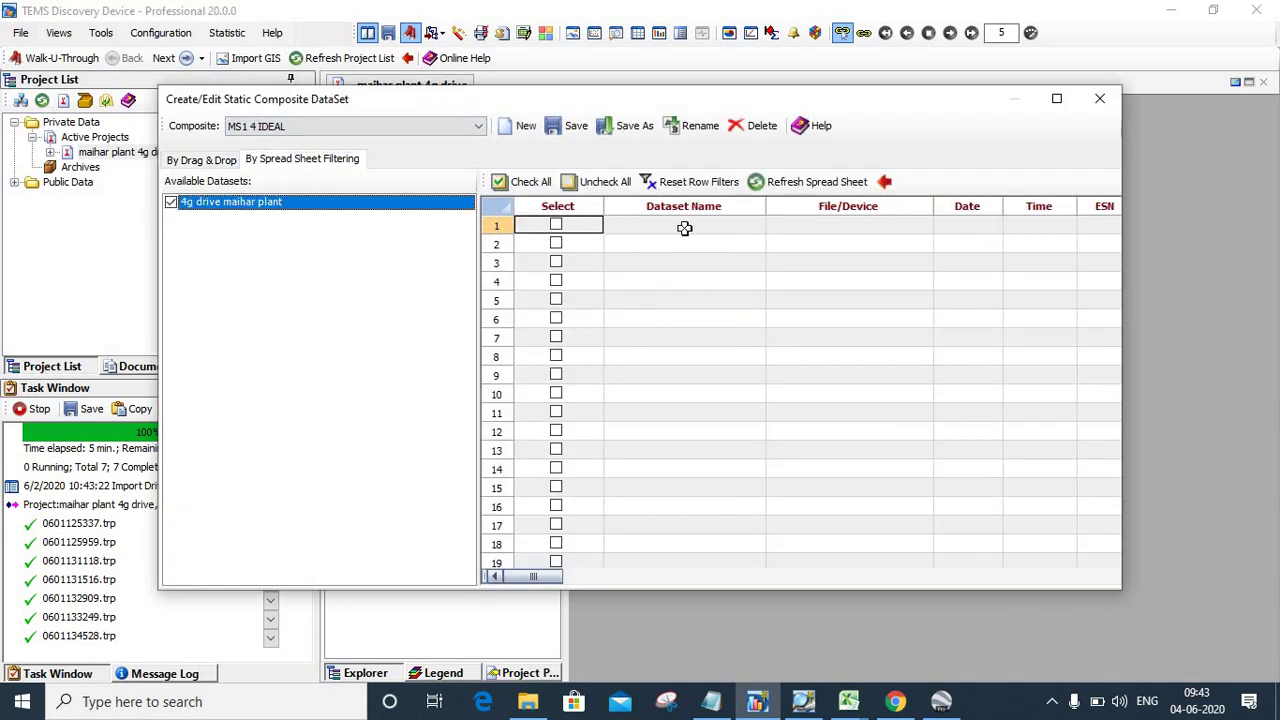
click(810, 190)
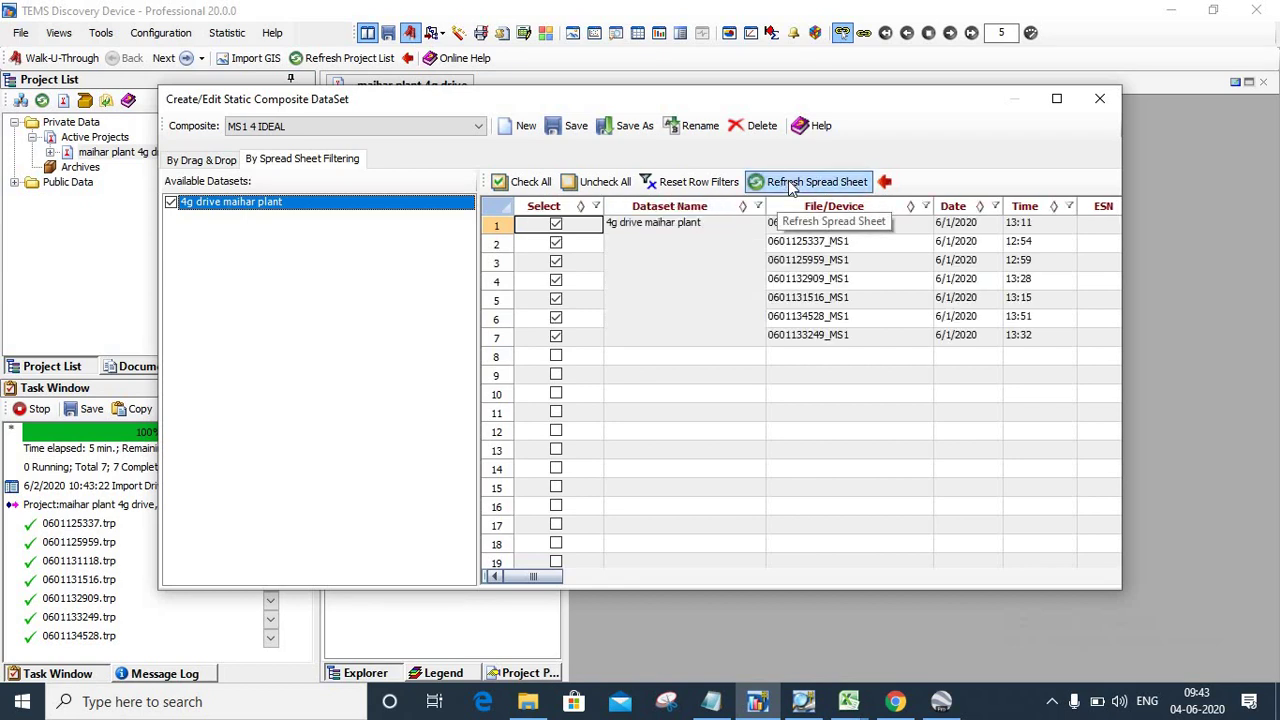
- Look through the file table's device, vendor, region, operator and phase columns for the "MS1 4 IDEAL" composite
click(695, 224)
key(Right)
key(Right)
key(Right)
key(Right)
key(Right)
key(Right)
key(Right)
key(Right)
key(Right)
key(Right)
key(Right)
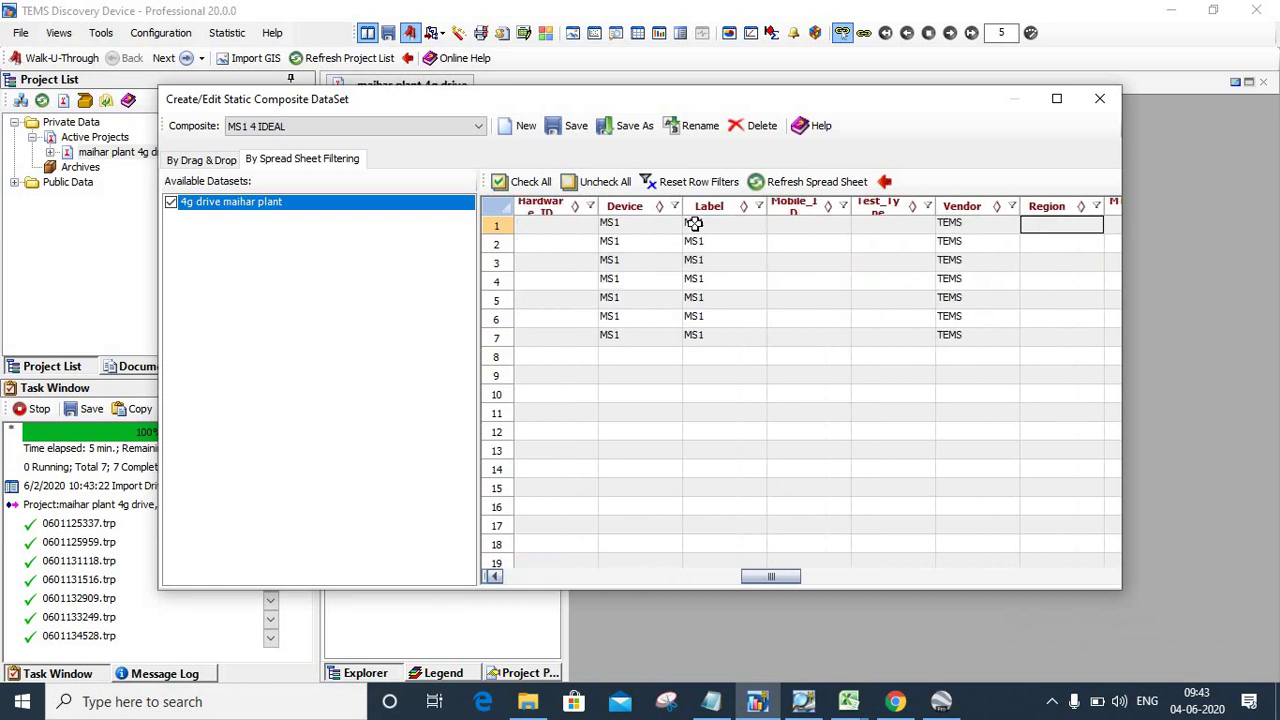
key(Right)
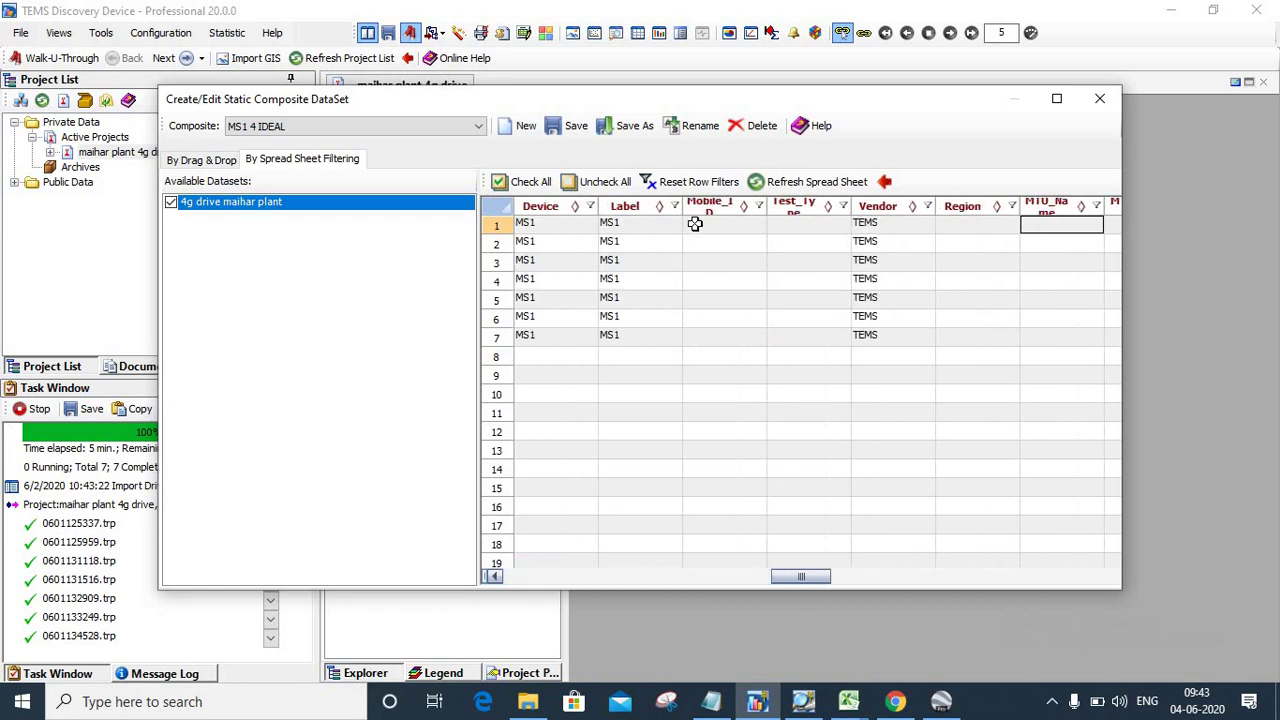
key(Right)
key(Right)
key(Right)
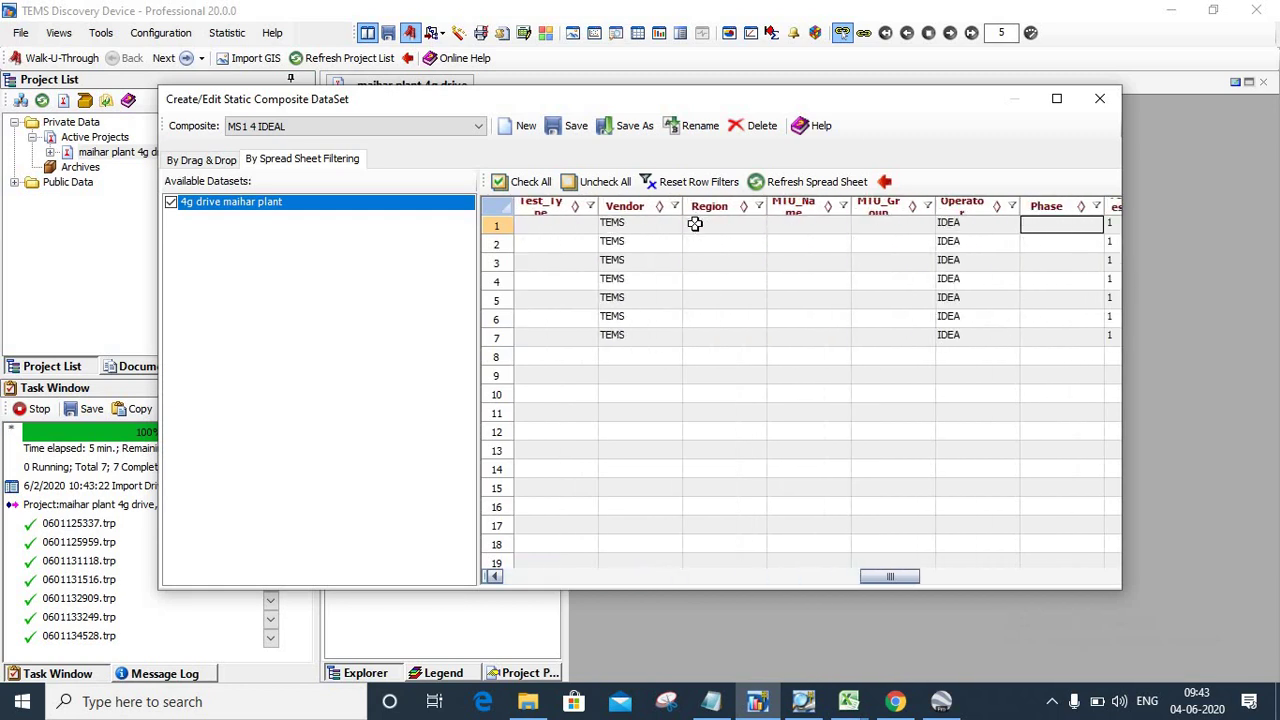
key(Right)
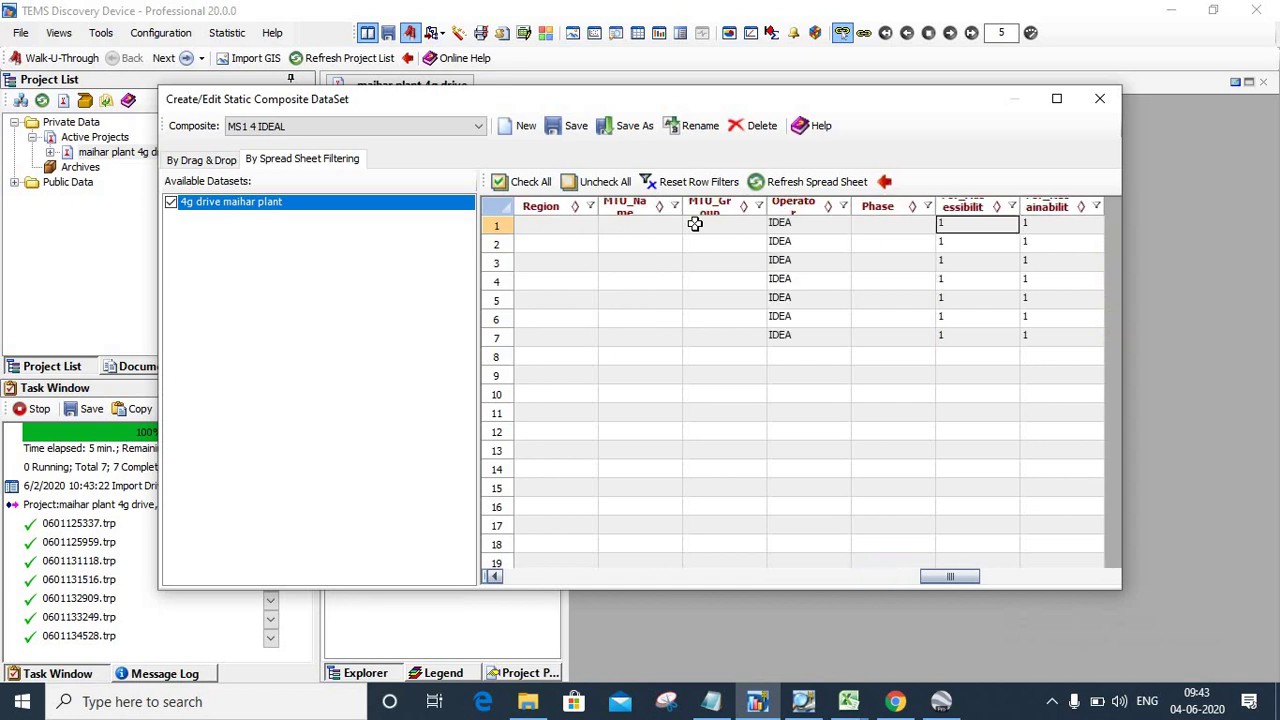
- Check which devices the file table's Device column filter offers and close the composite editor
key(Home)
key(Right)
key(Right)
key(Right)
key(Right)
key(Right)
key(Right)
key(Right)
key(Right)
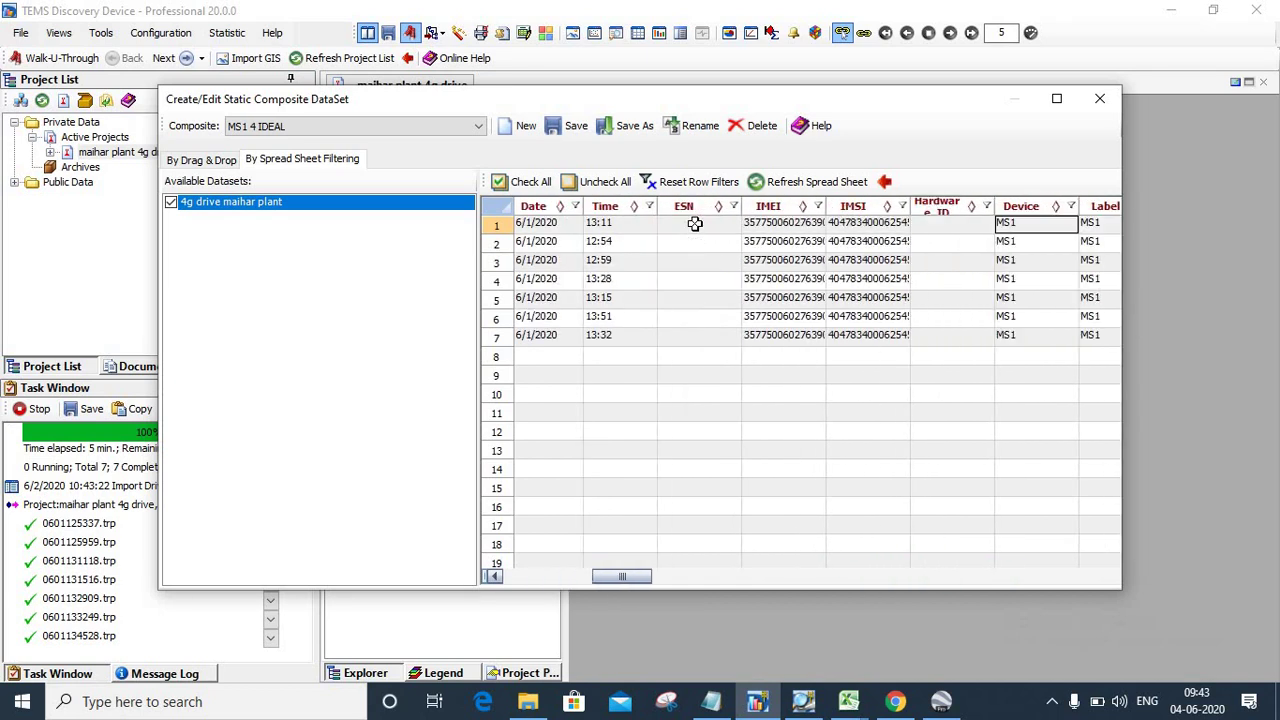
click(1071, 206)
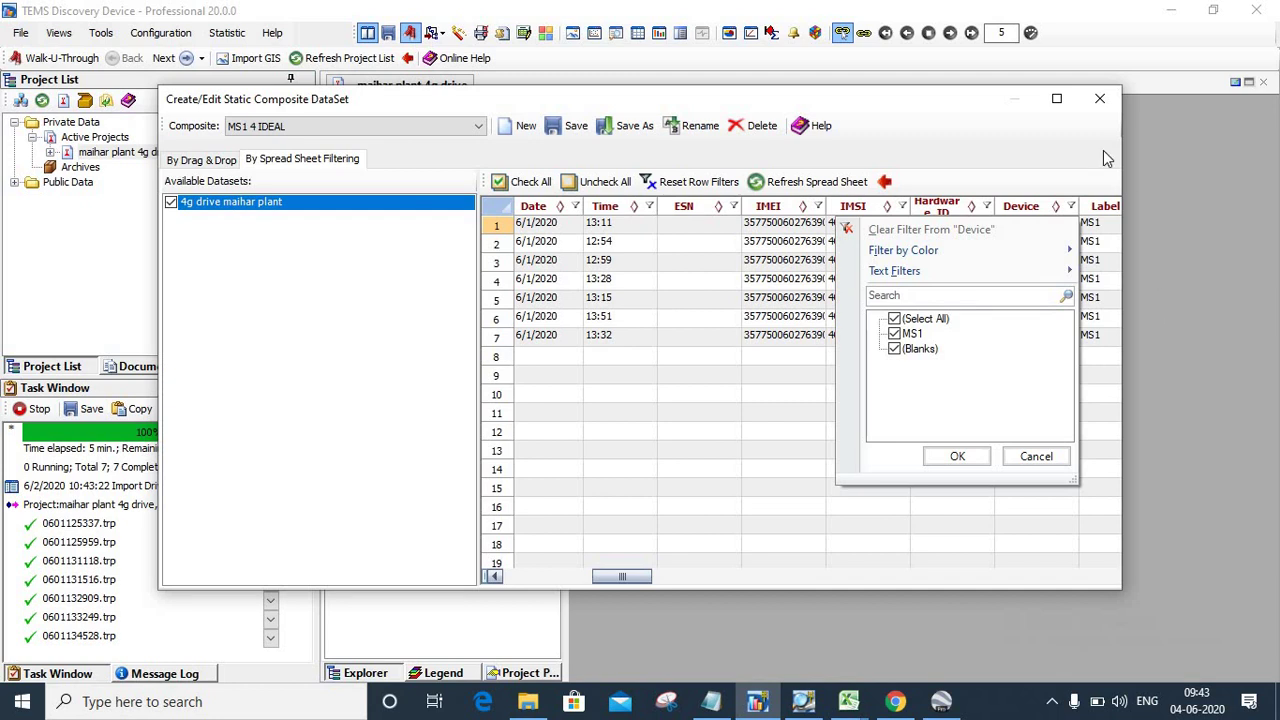
click(1098, 104)
click(1099, 99)
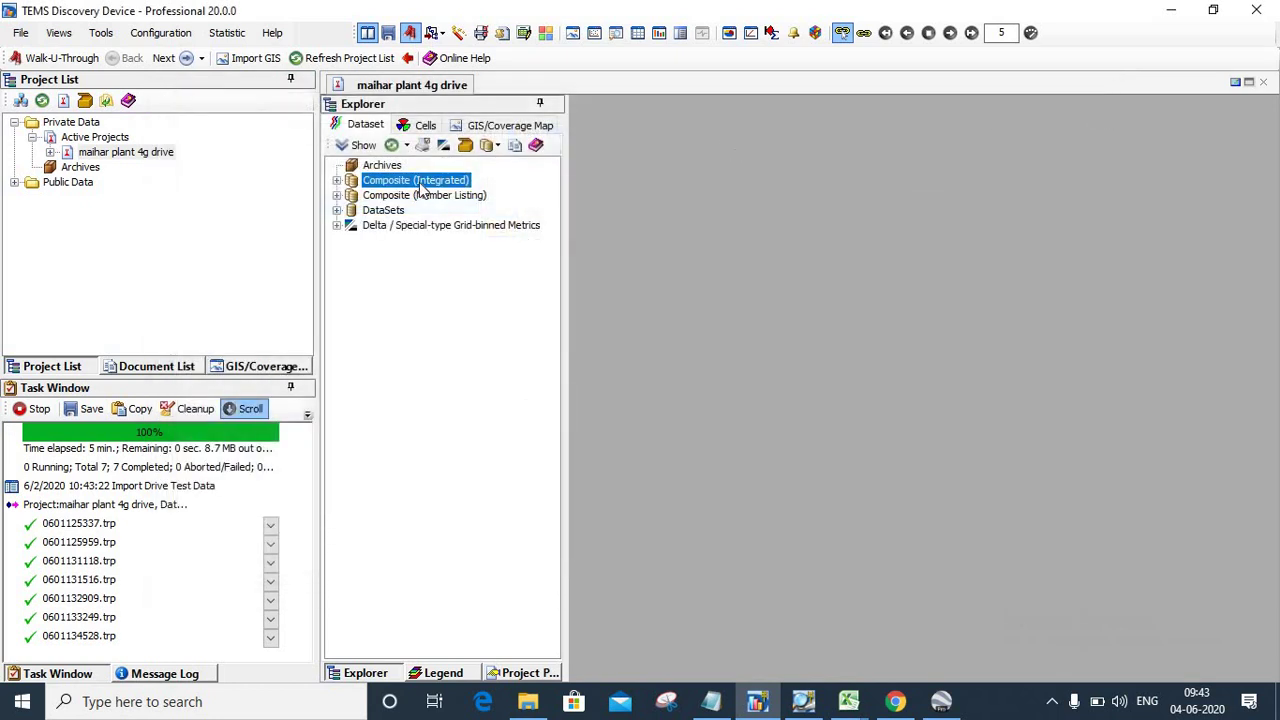
- Expand the "MS1 4 IDEAL" composite under Composite (Integrated) and open its LTE Serving Cell Signal Quality metric group
click(338, 181)
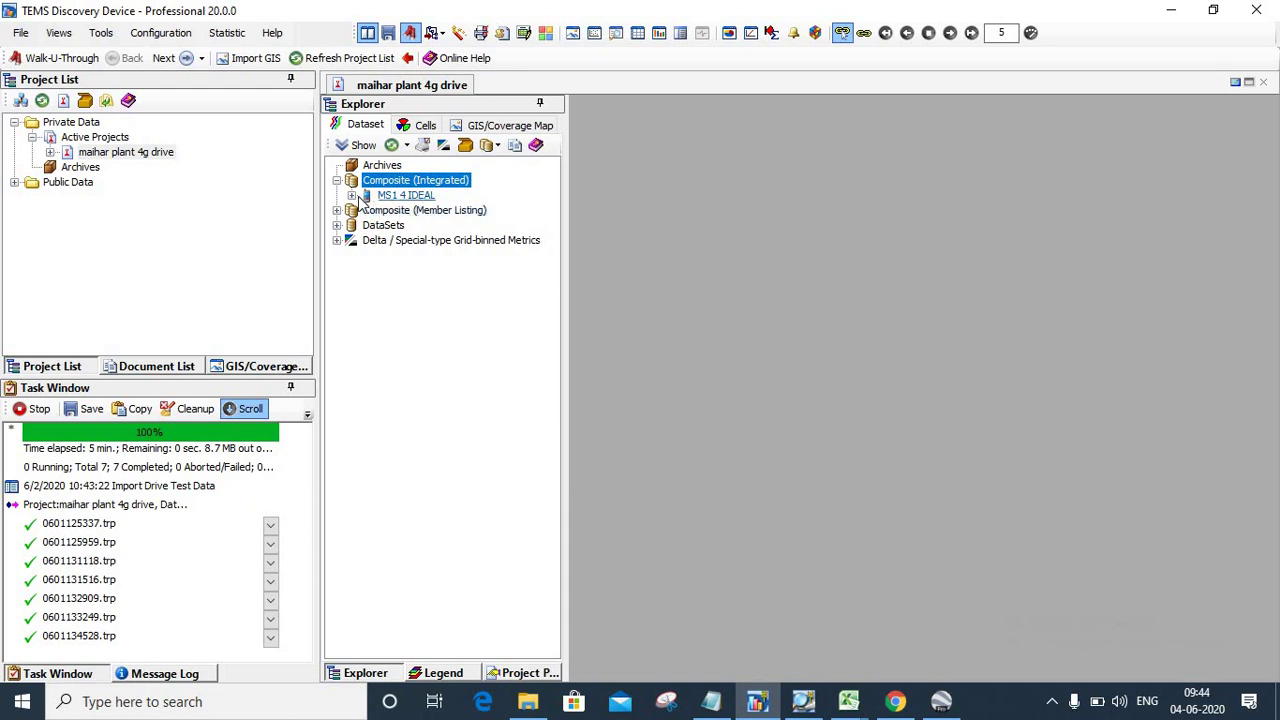
click(351, 195)
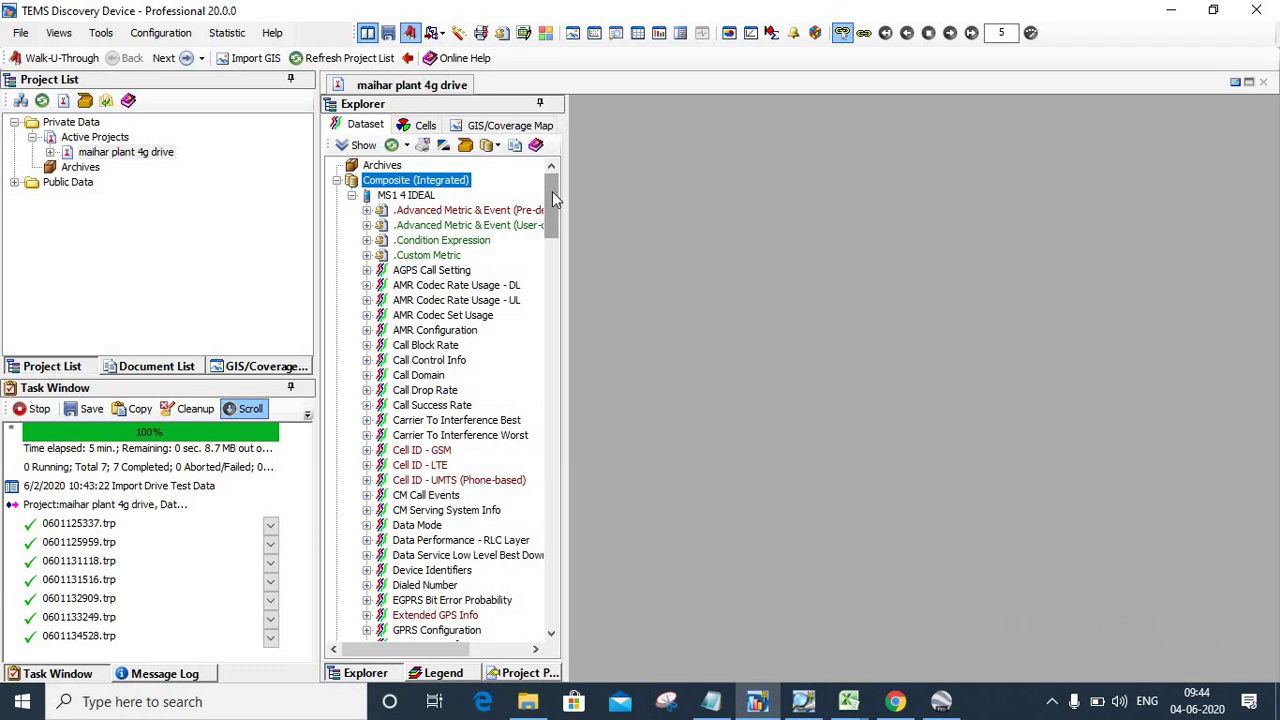
drag(552, 191, 537, 453)
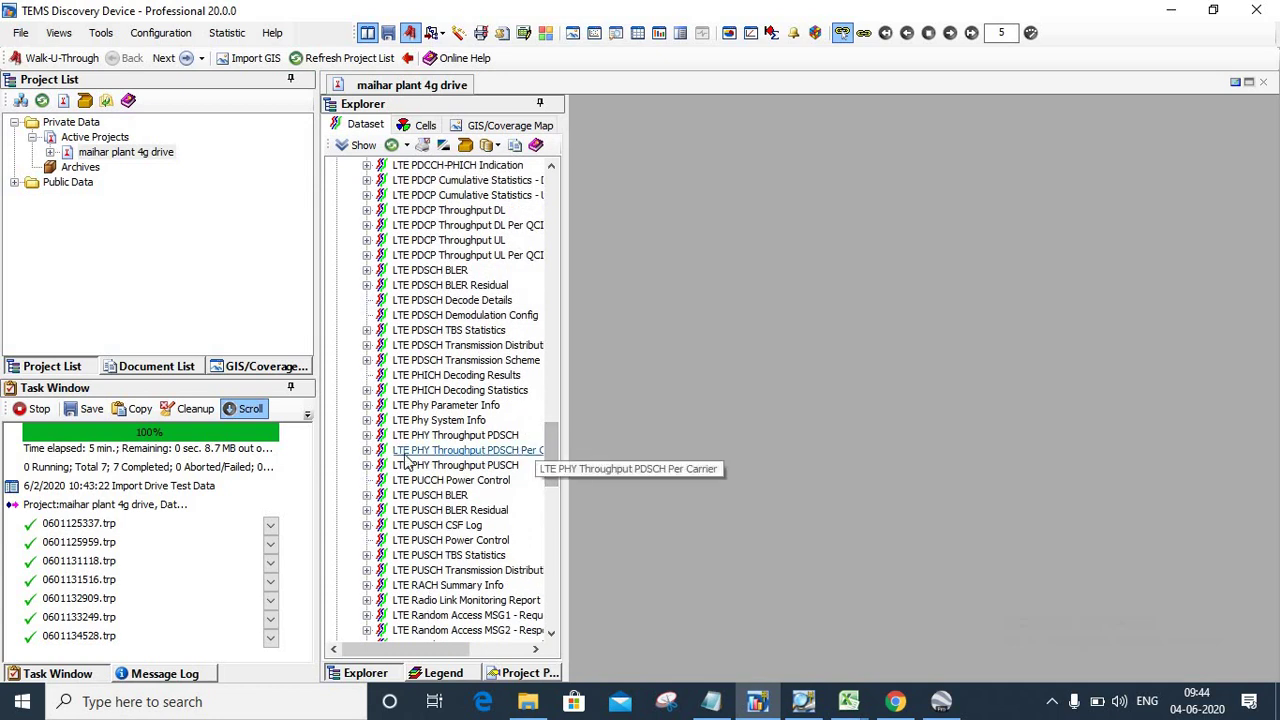
click(410, 315)
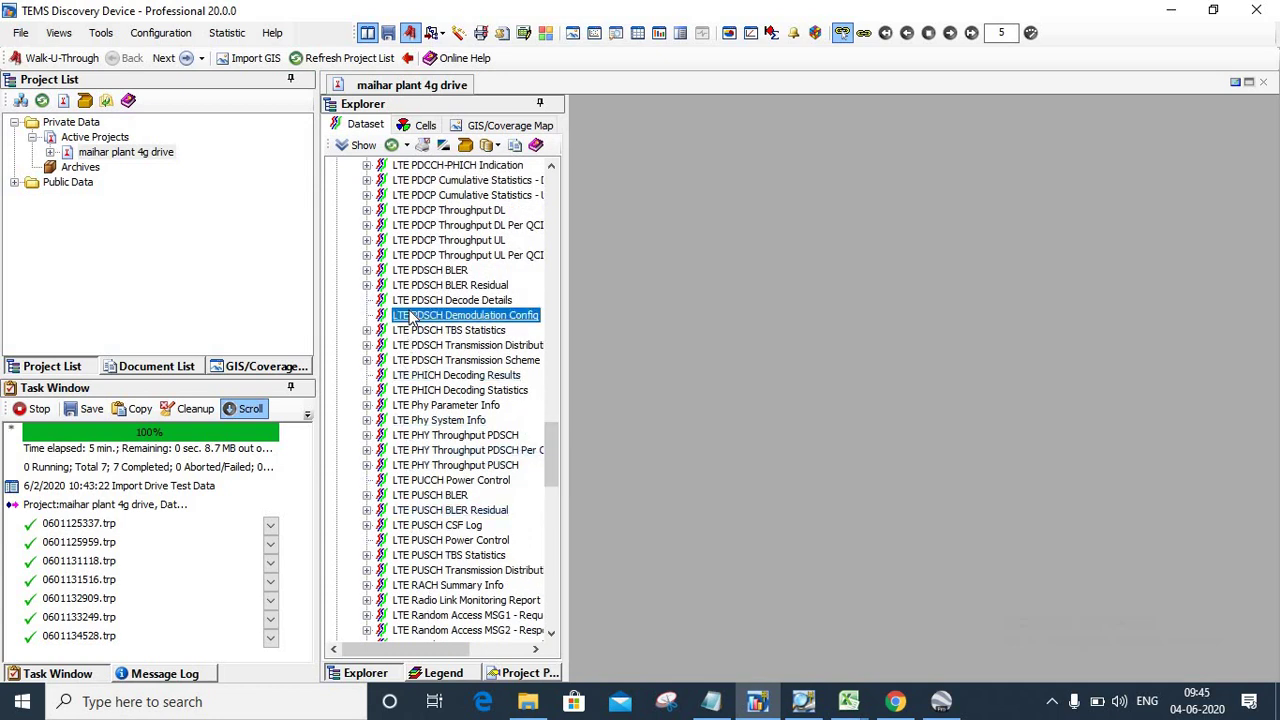
key(Down)
key(Down)
key(Down)
key(Down)
key(Down)
key(Down)
key(Down)
key(Down)
key(Down)
key(Down)
key(Down)
key(Down)
key(Down)
key(Down)
key(Down)
key(Down)
key(Down)
key(Down)
key(Down)
key(Down)
key(Down)
key(Down)
key(Down)
key(Down)
key(Down)
key(Down)
key(Down)
key(Down)
key(Down)
key(Down)
key(Down)
key(Down)
key(Down)
key(Down)
key(Down)
key(Down)
key(Down)
key(Down)
key(Down)
key(Down)
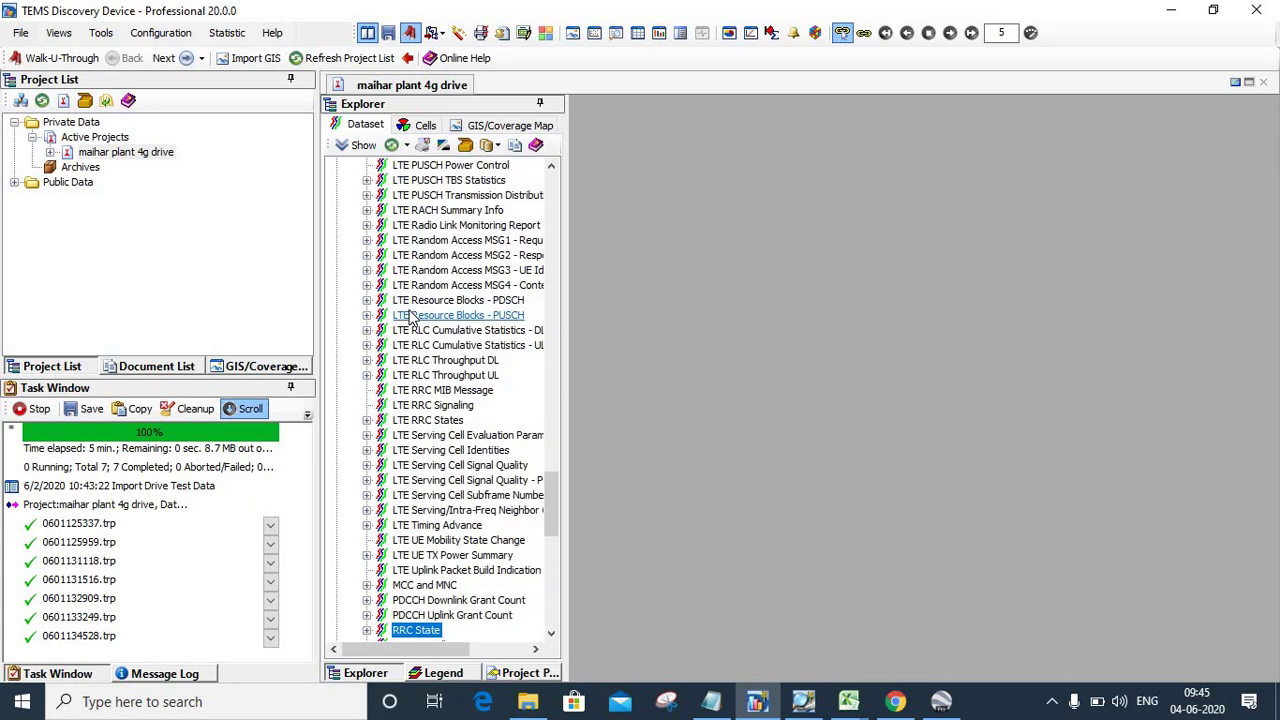
key(Down)
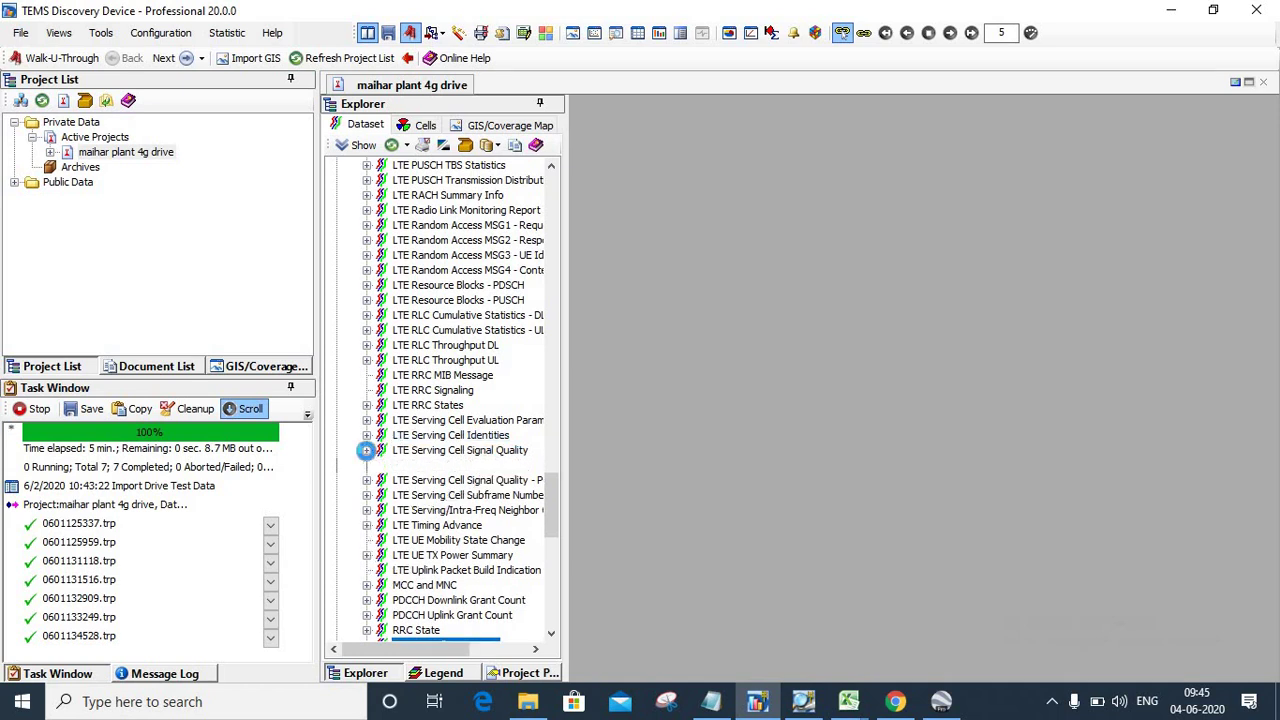
click(366, 450)
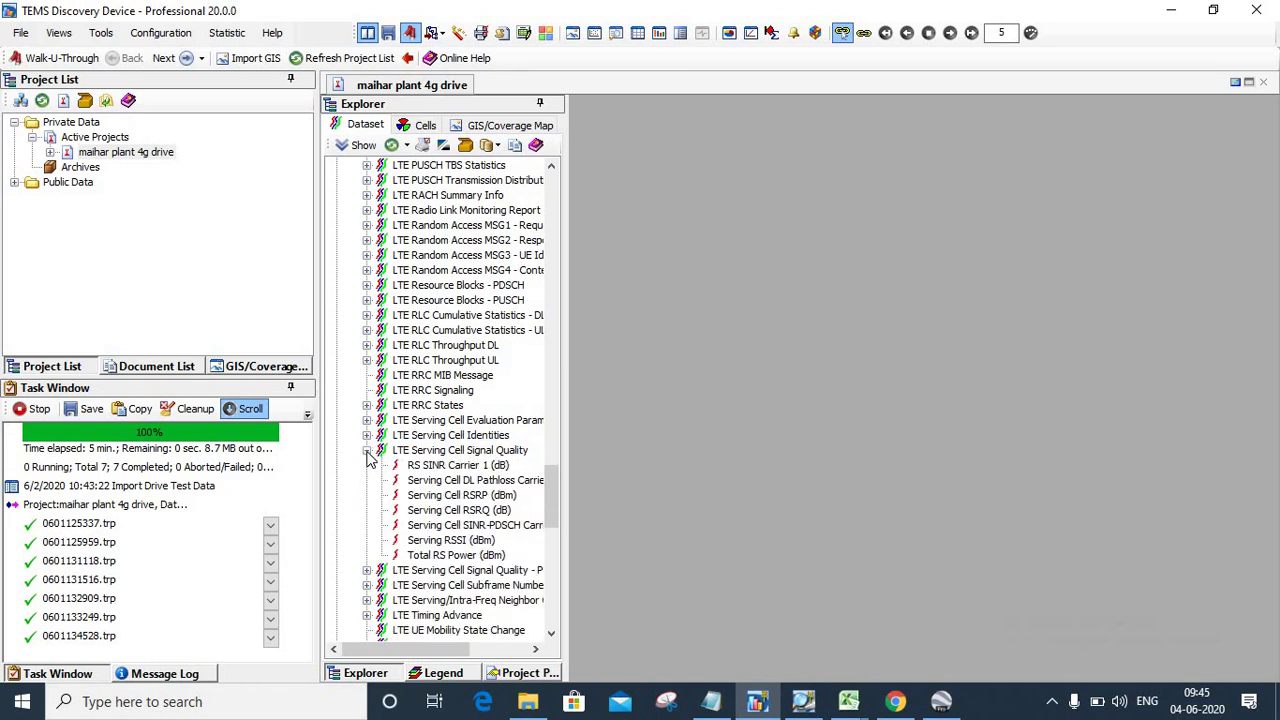
- Plot the Serving Cell RSRP (dBm) metric of "MS1 4 IDEAL" in a Map View
click(460, 494)
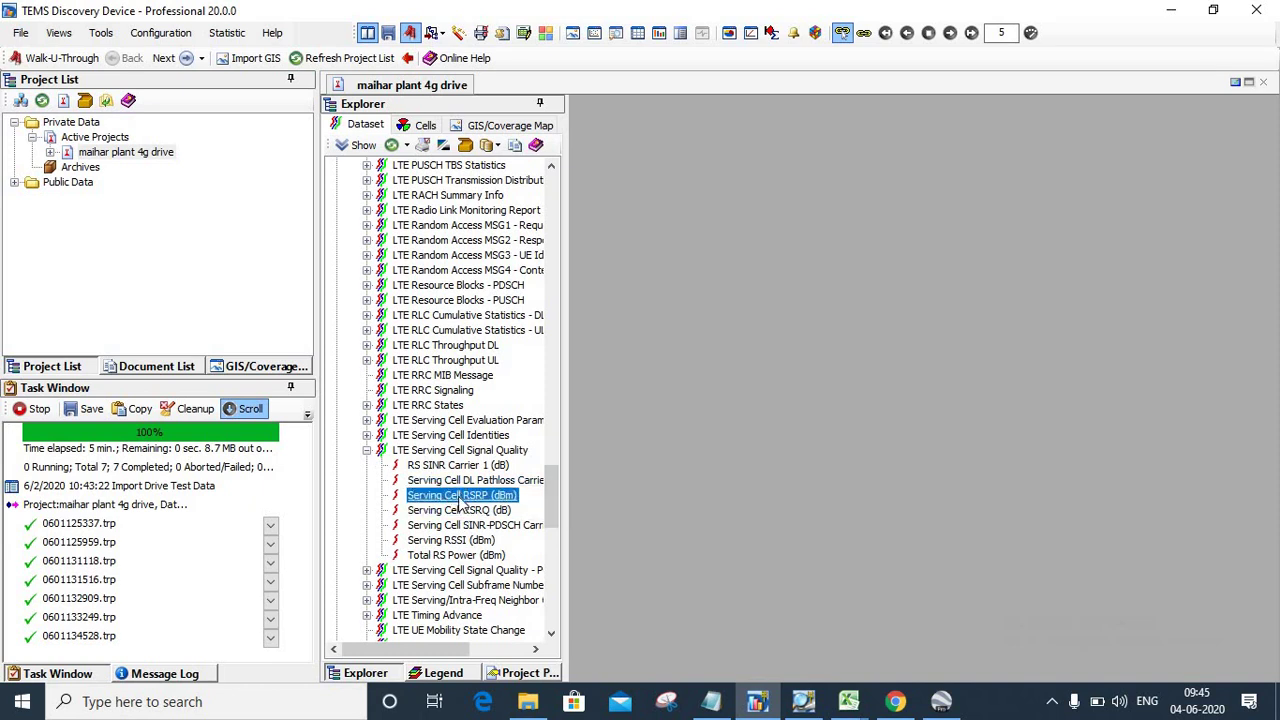
right_click(460, 500)
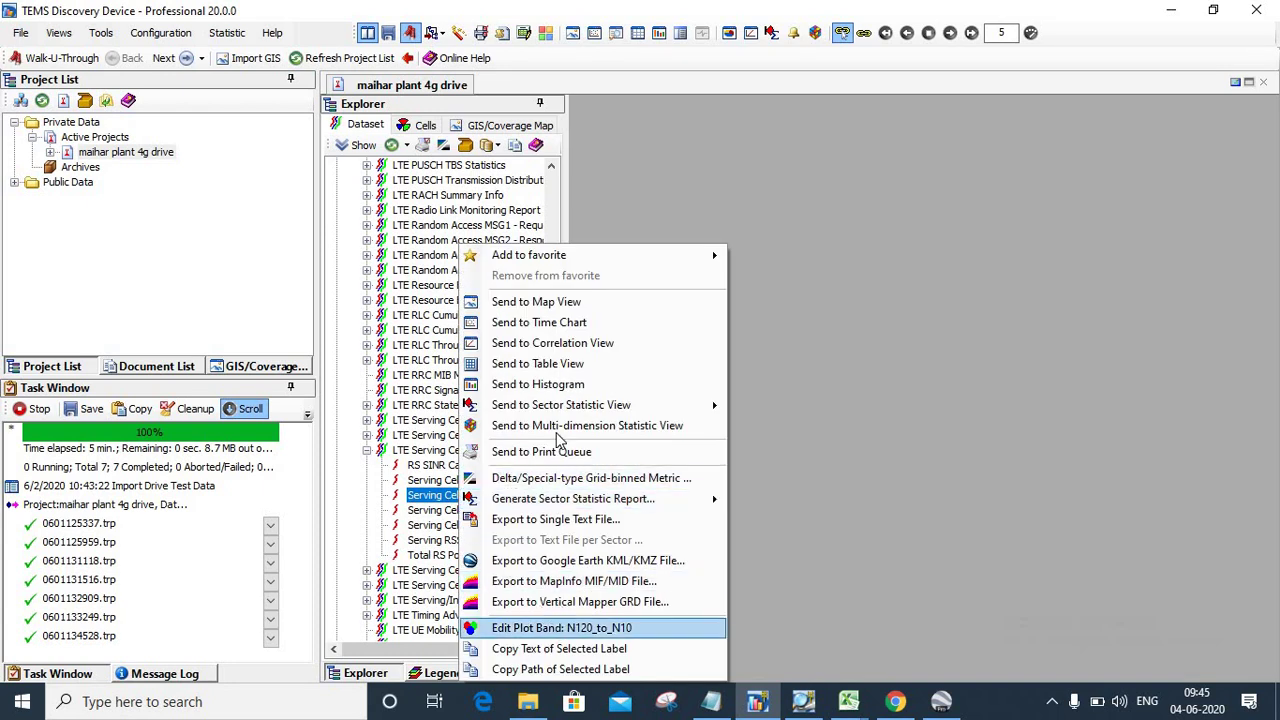
click(530, 305)
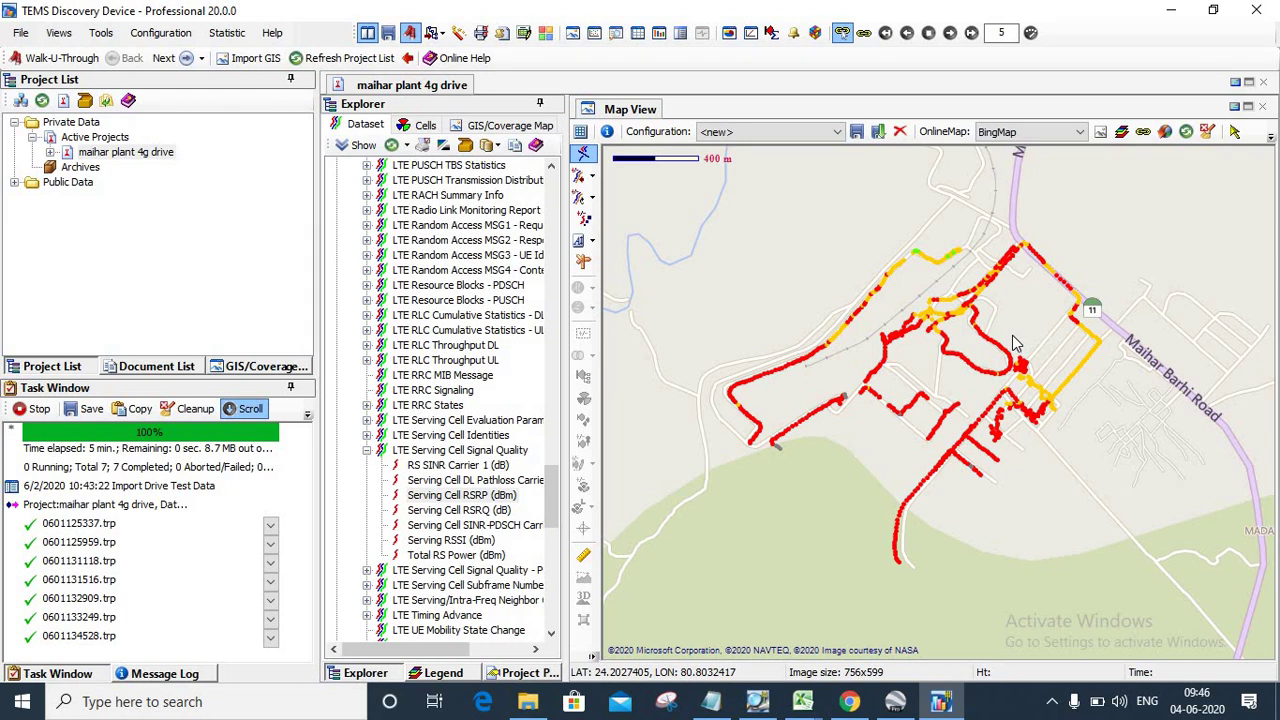
- Start a MapInfo MIF/MID export of Serving Cell RSRP (dBm) and create a folder named DISCOVERY TAB inside D:\June\1
click(454, 497)
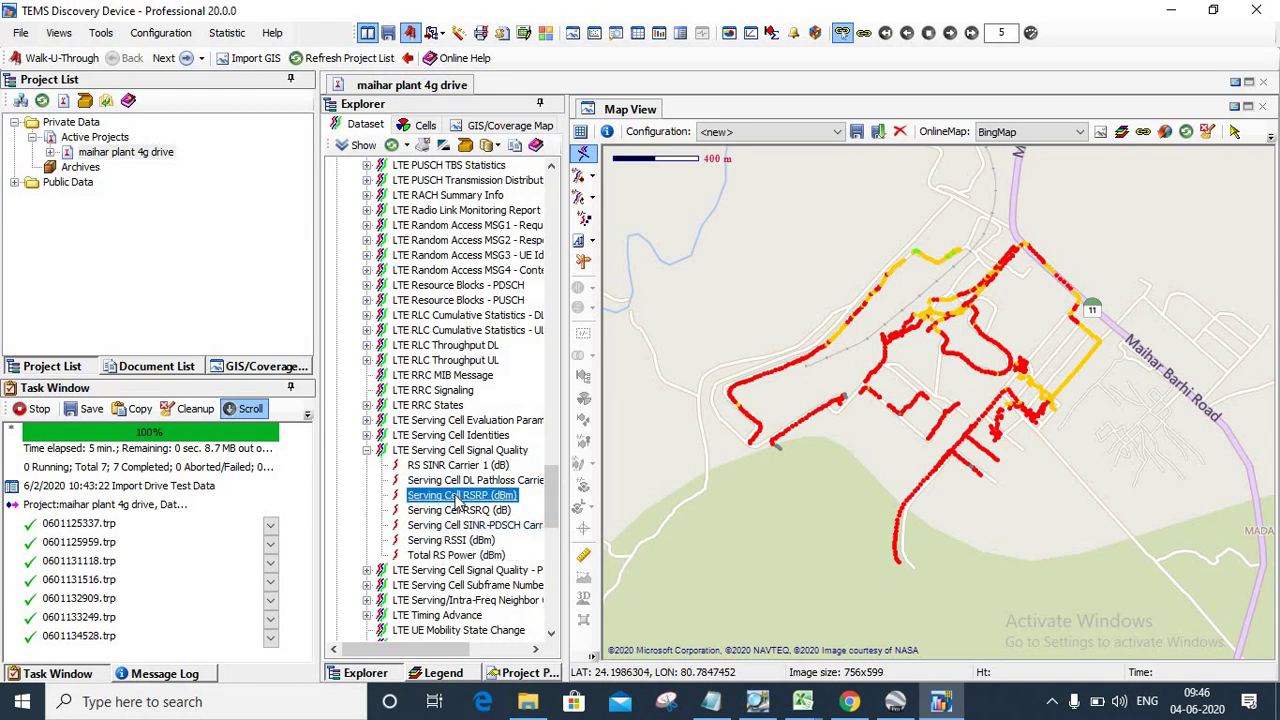
right_click(460, 498)
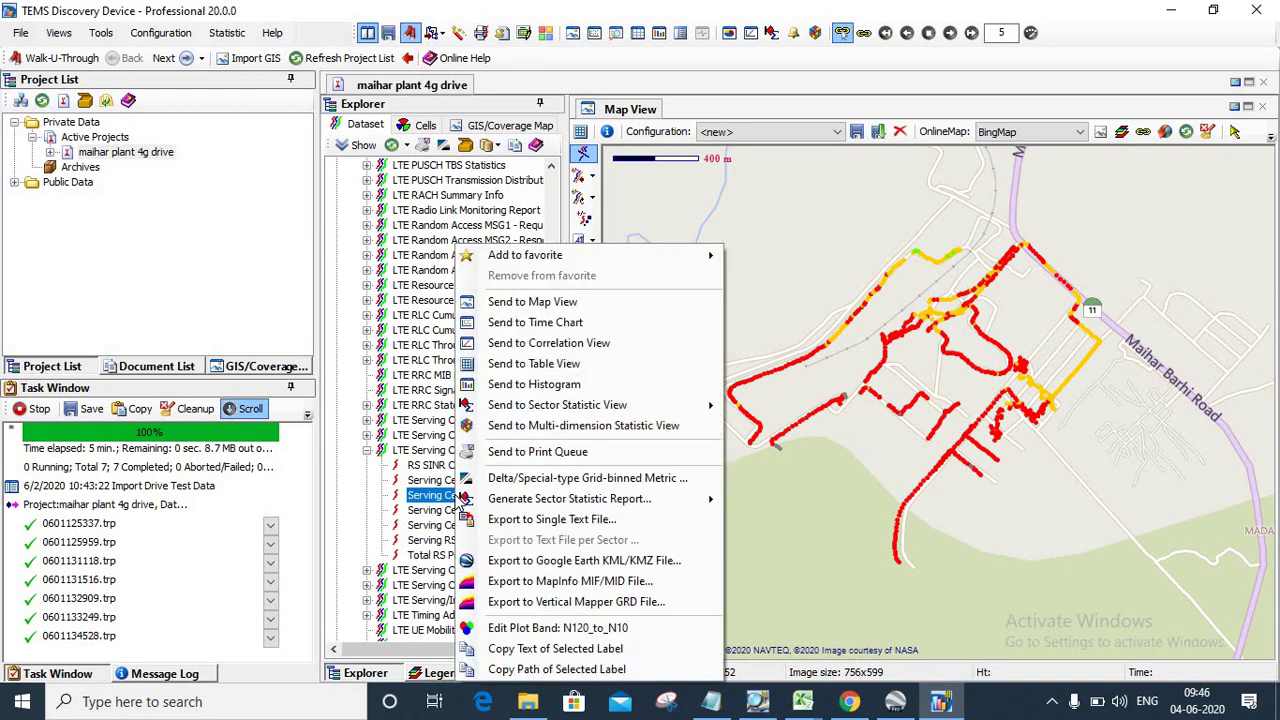
click(524, 582)
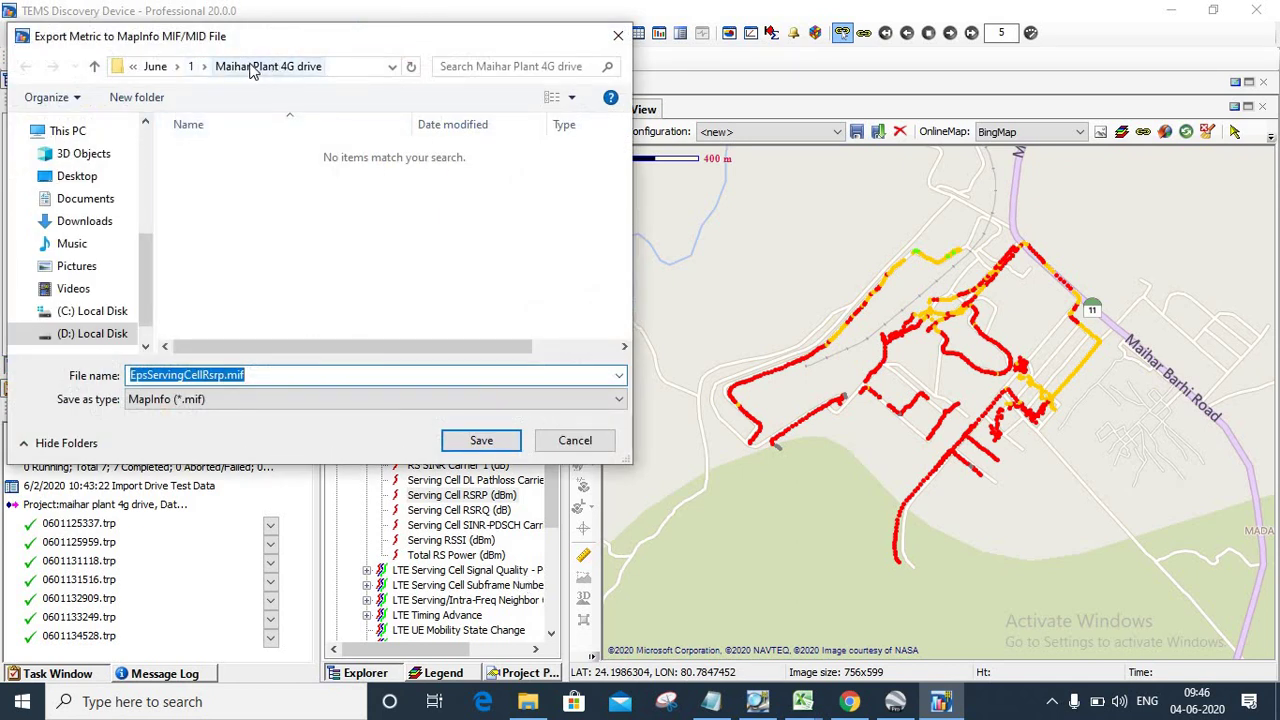
click(196, 70)
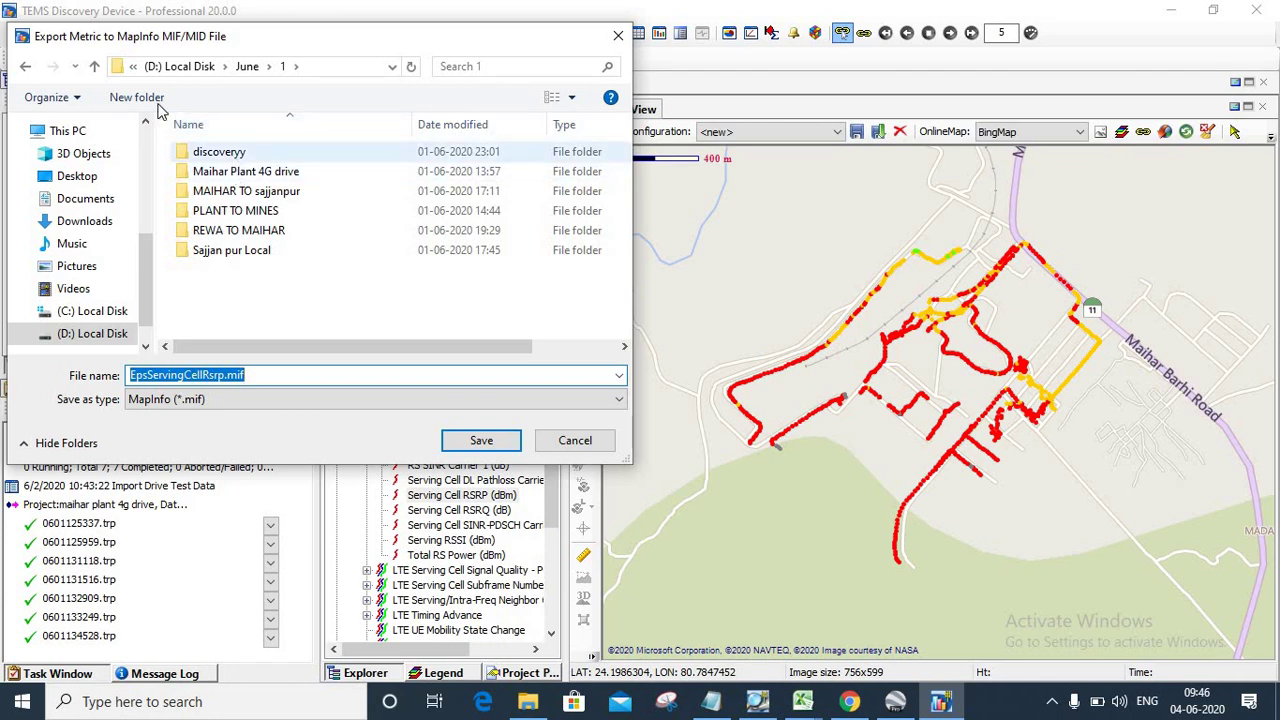
click(158, 98)
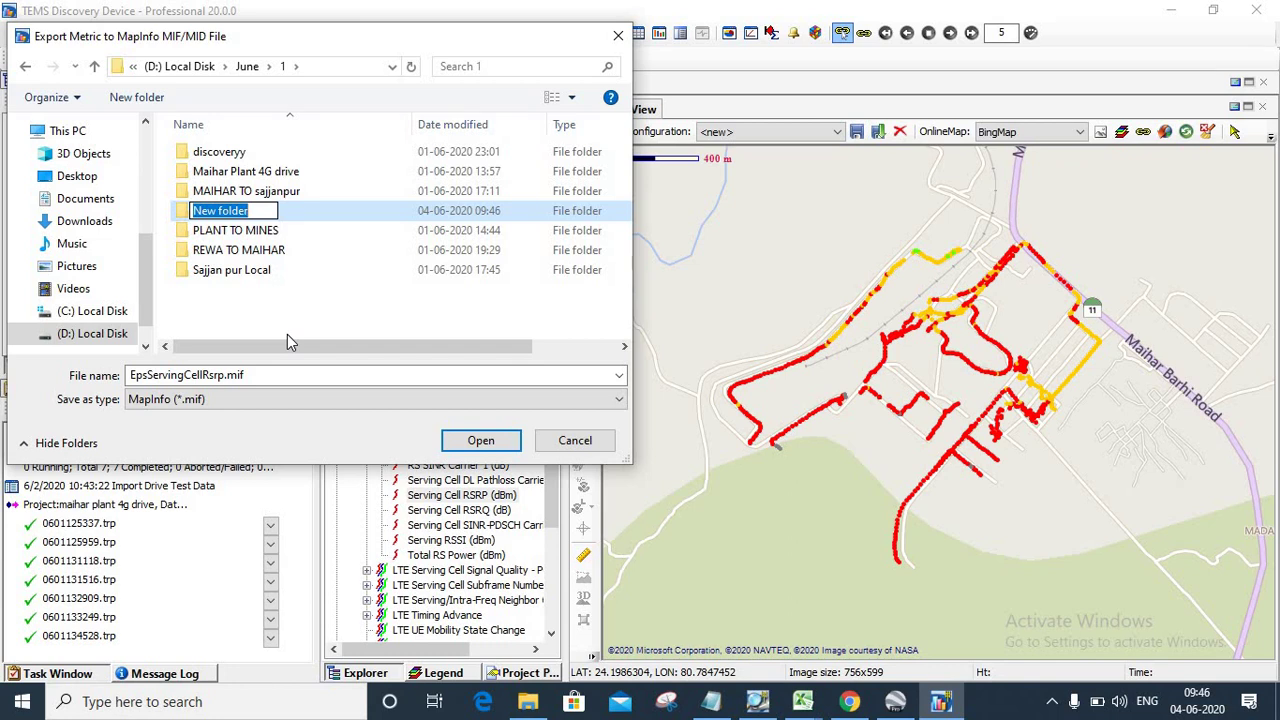
text(DISCO)
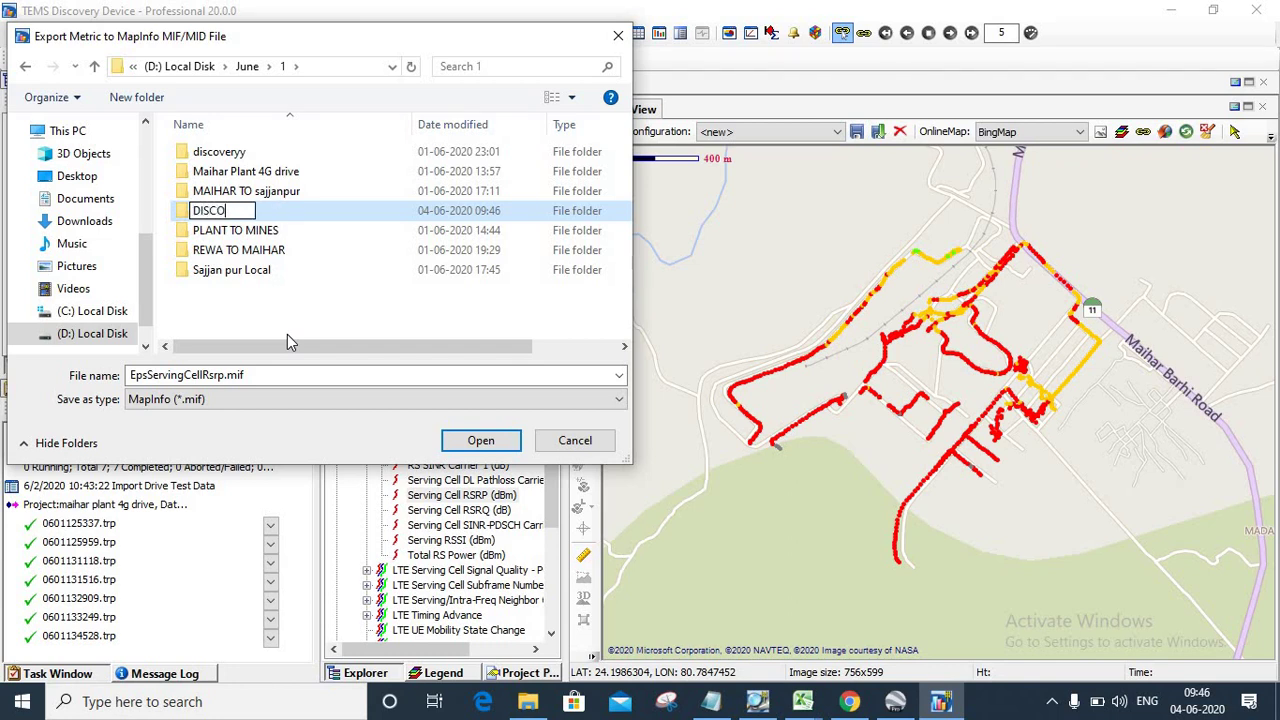
text(VERY TAB)
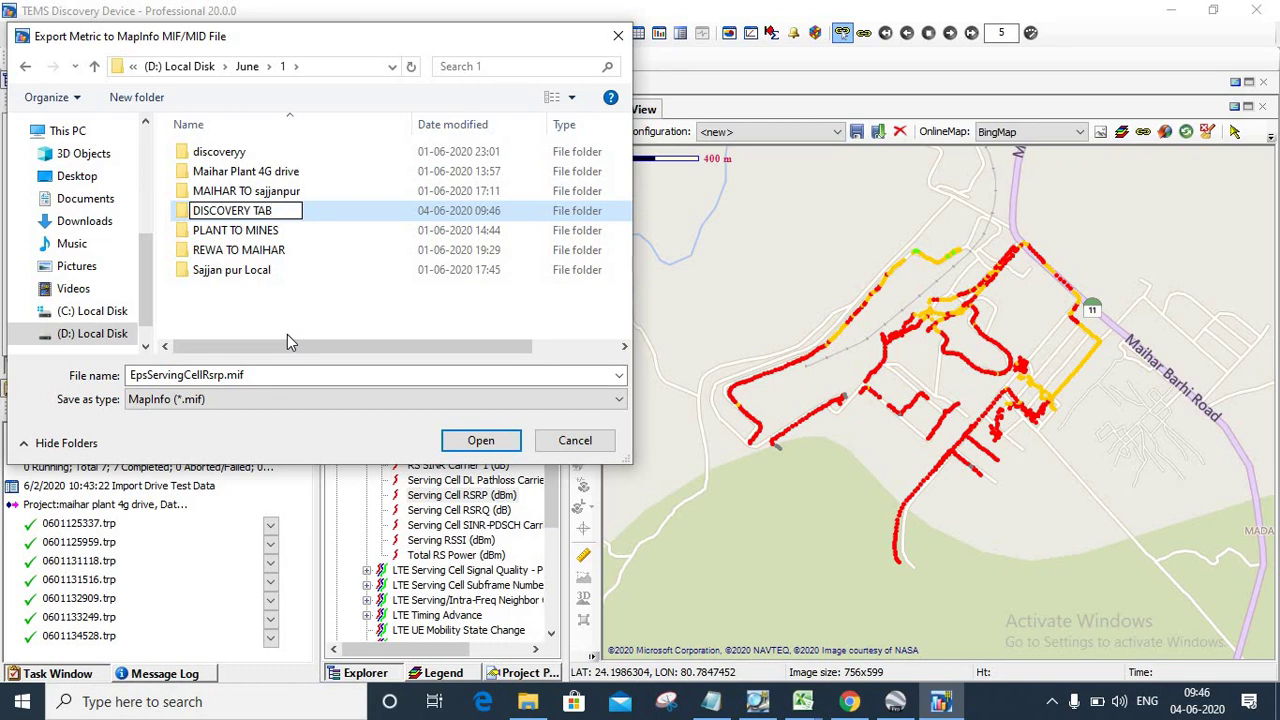
key(Return)
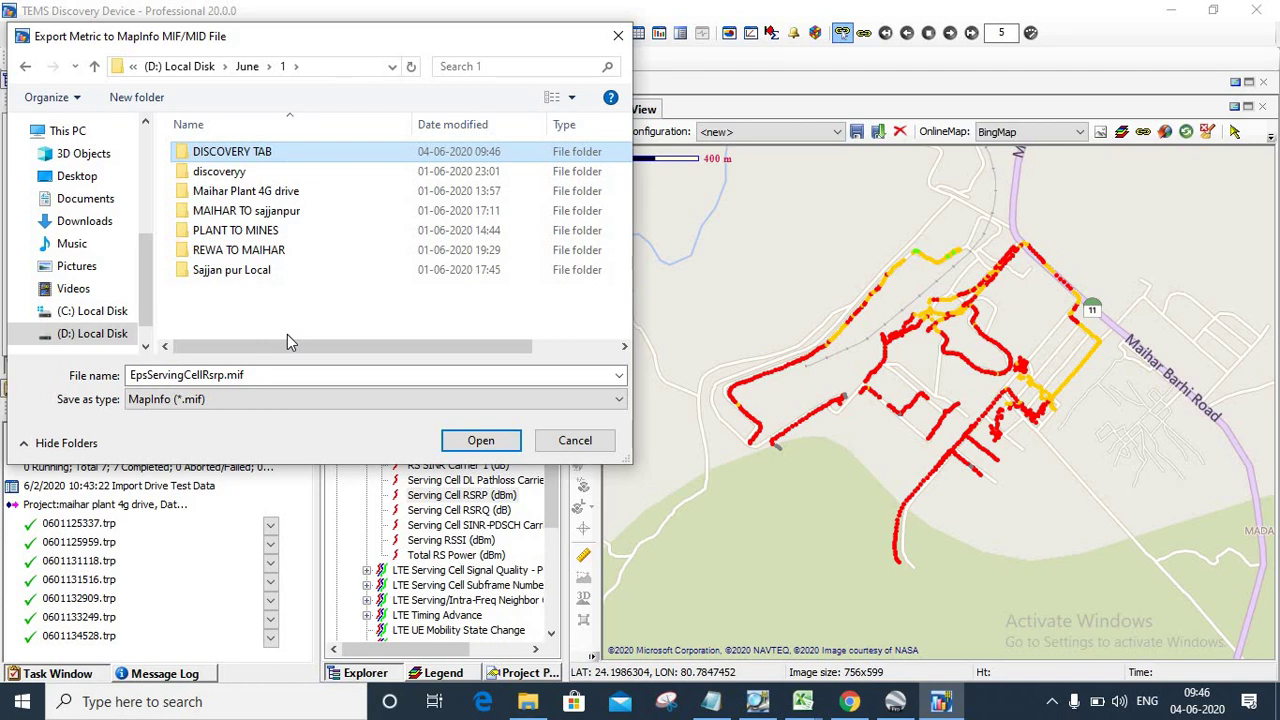
- Save the RSRP export as EpsServingCellRsrp.mif in the DISCOVERY TAB folder and close the Map View
key(Return)
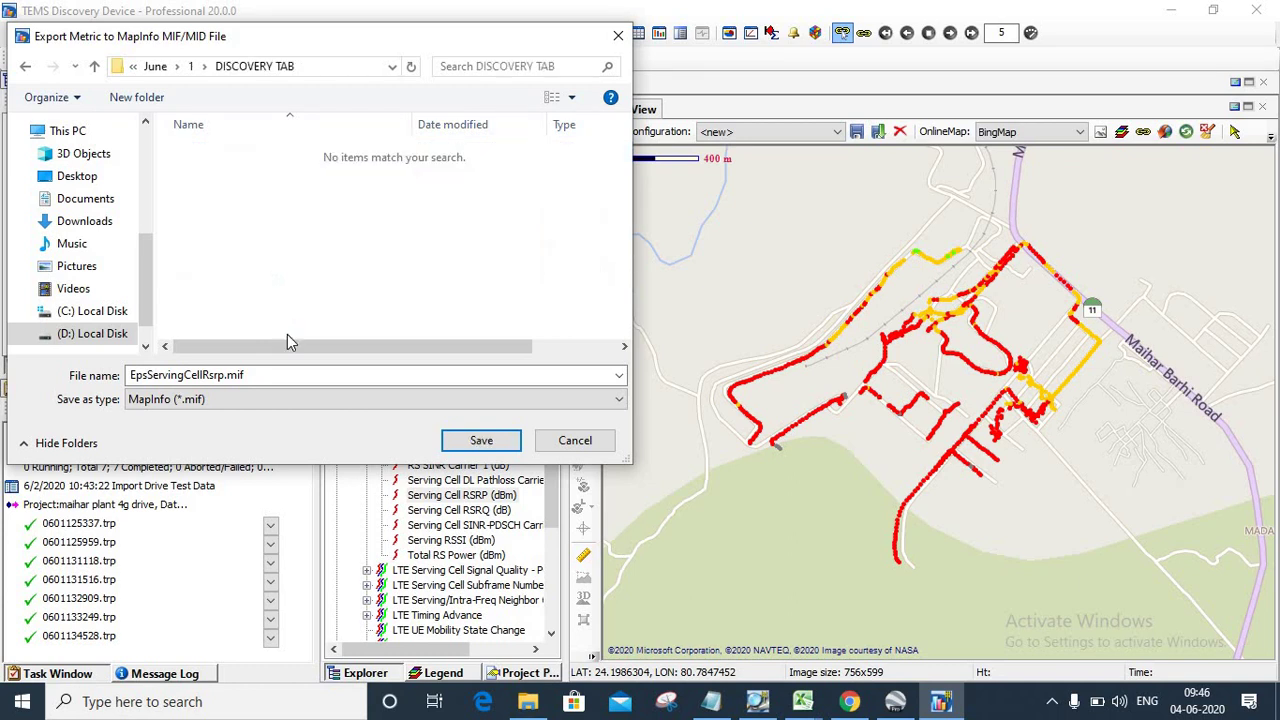
click(480, 441)
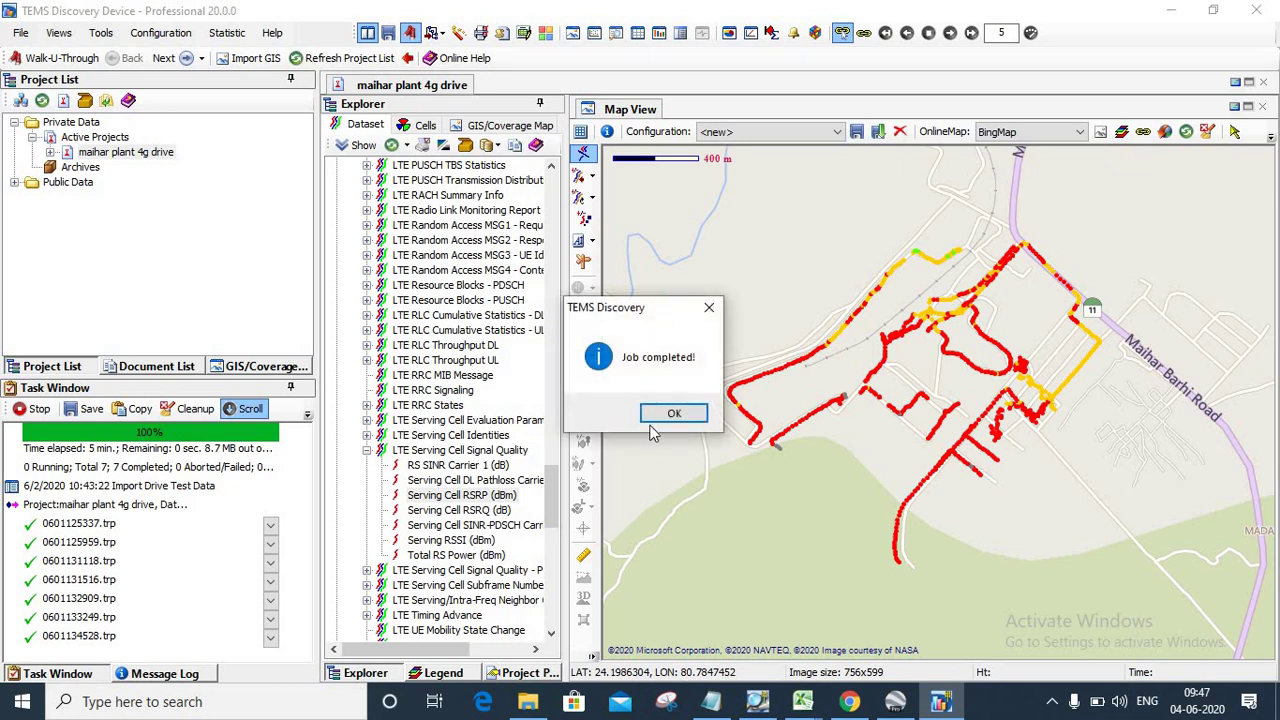
click(674, 414)
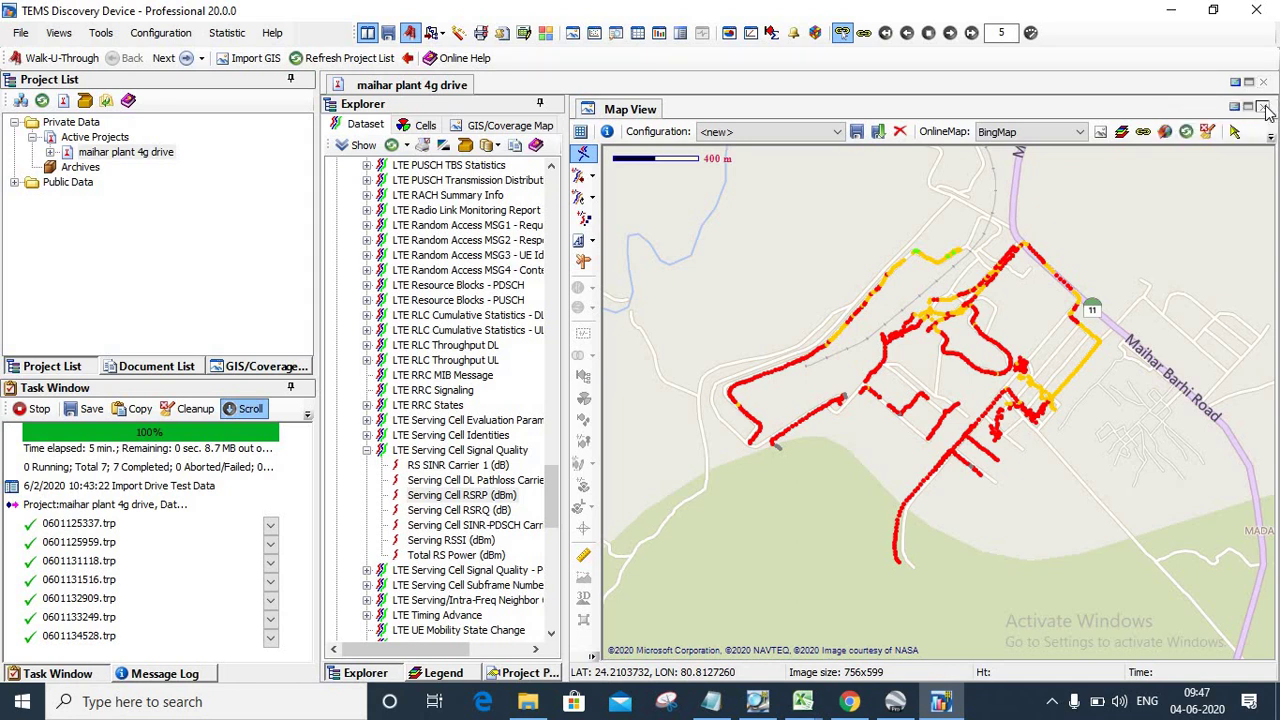
click(1264, 106)
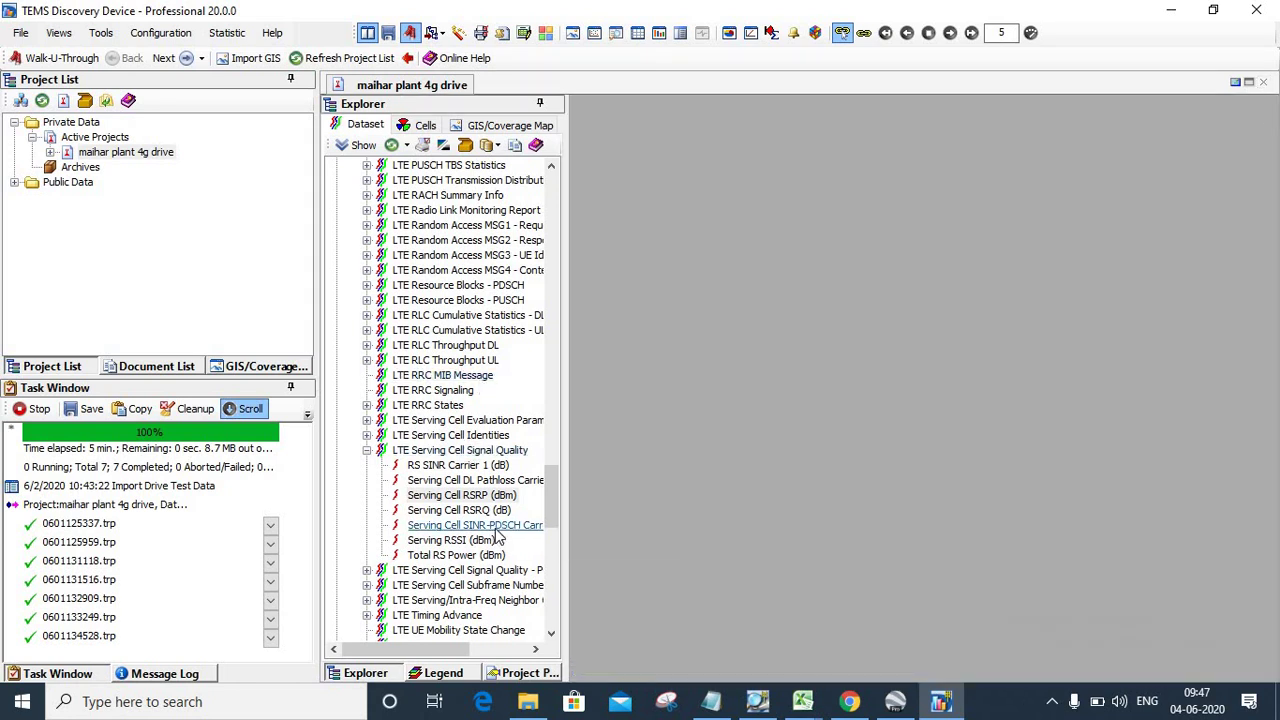
- Export the Serving Cell RSRQ (dB) metric to MapInfo MIF/MID format as EpsServingCellRsrq.mif in the DISCOVERY TAB folder
click(484, 514)
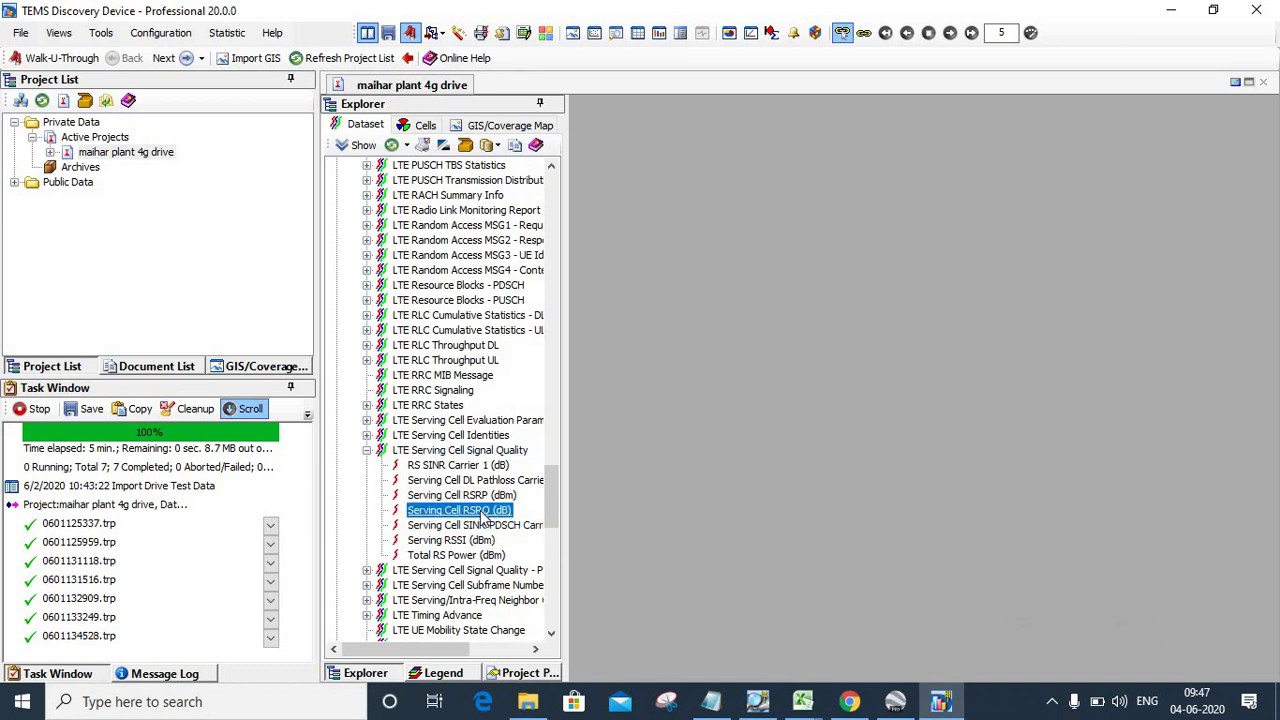
right_click(484, 514)
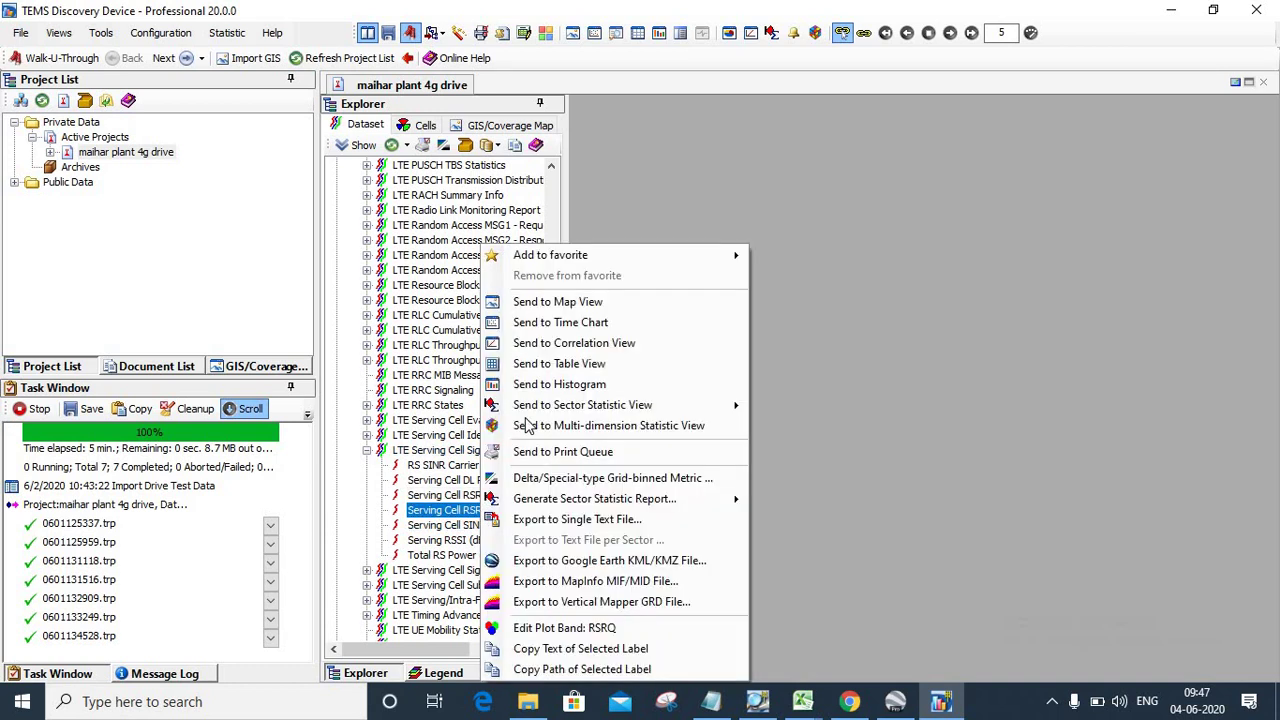
click(555, 586)
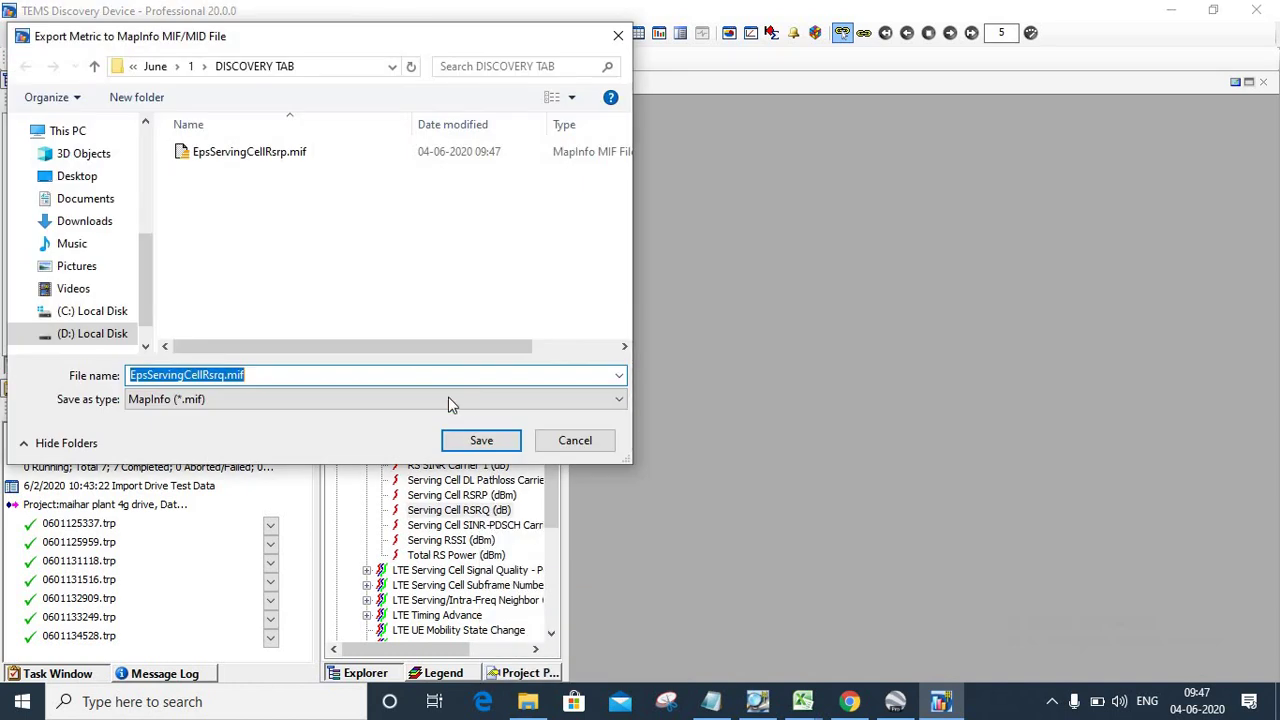
click(475, 441)
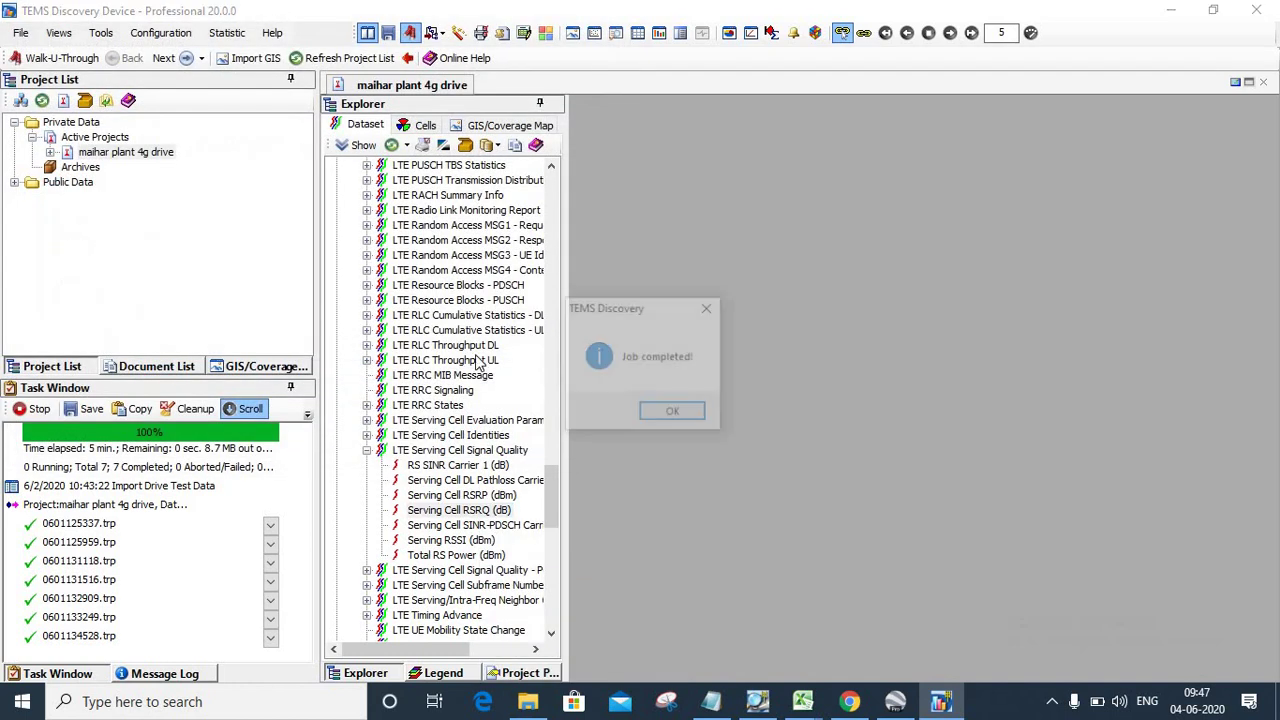
click(669, 417)
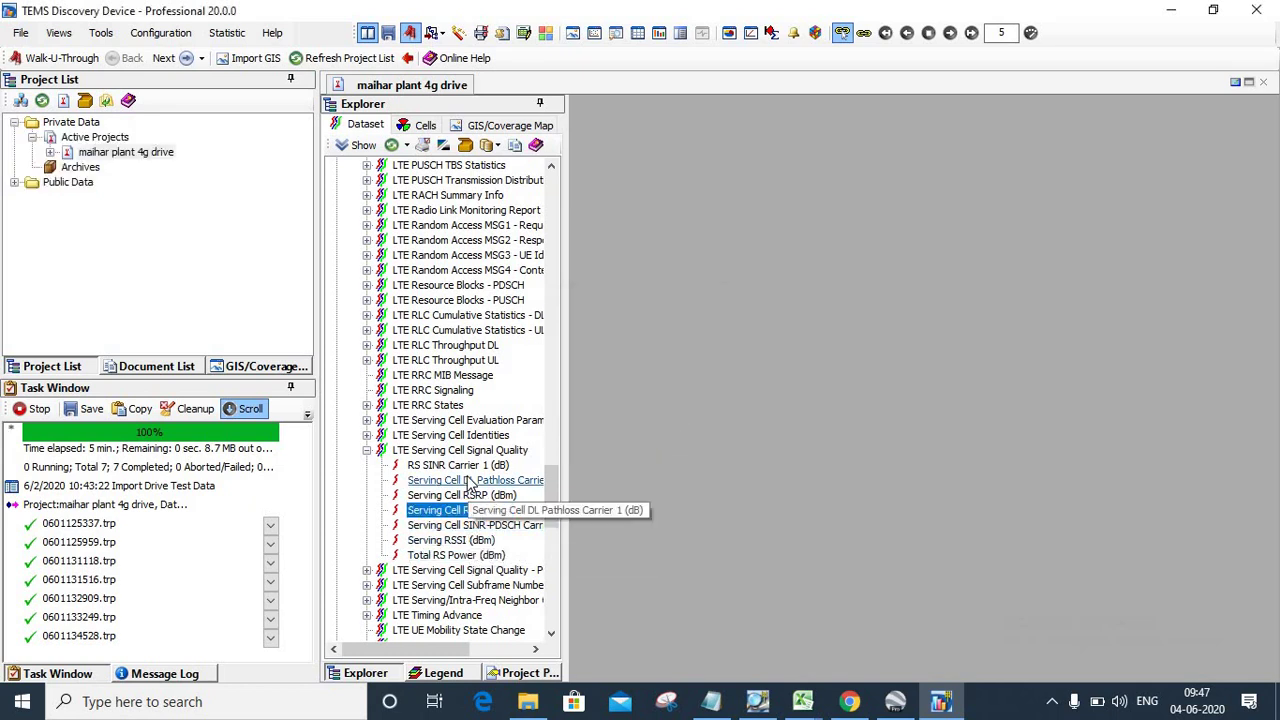
- View the RS SINR Carrier 1 (dB) metric in a Map View and close that view
click(467, 466)
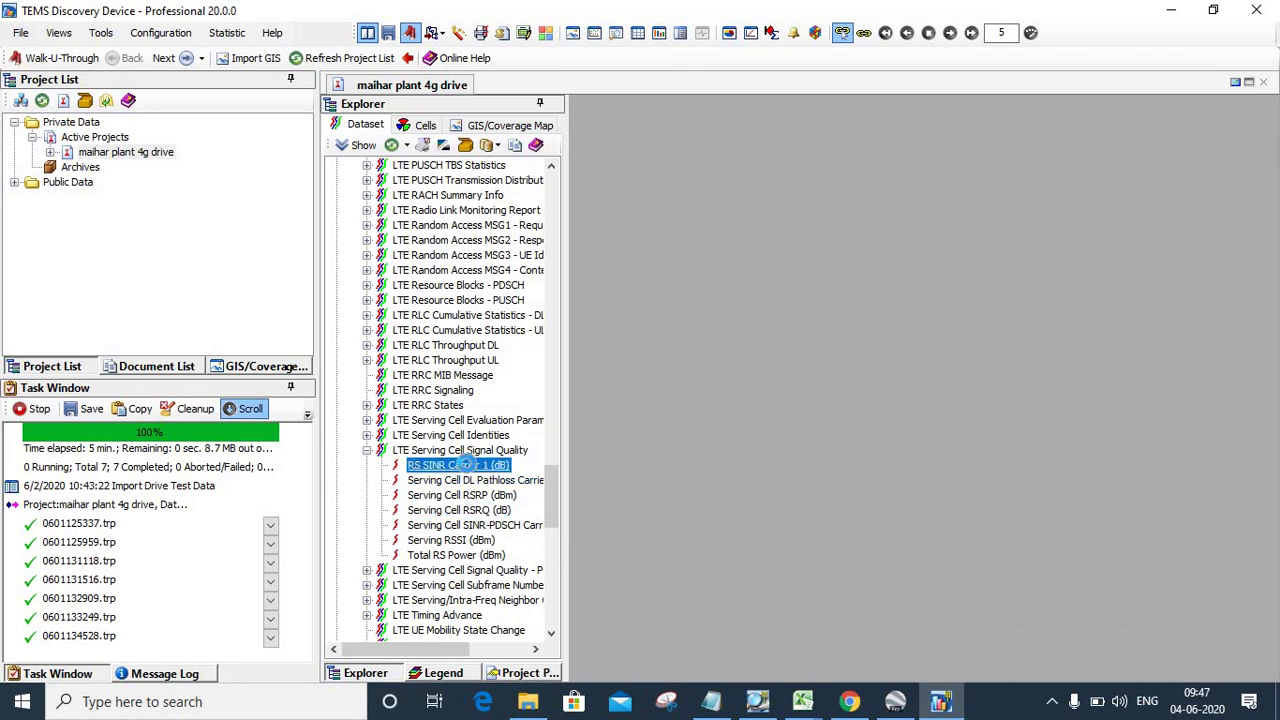
right_click(467, 466)
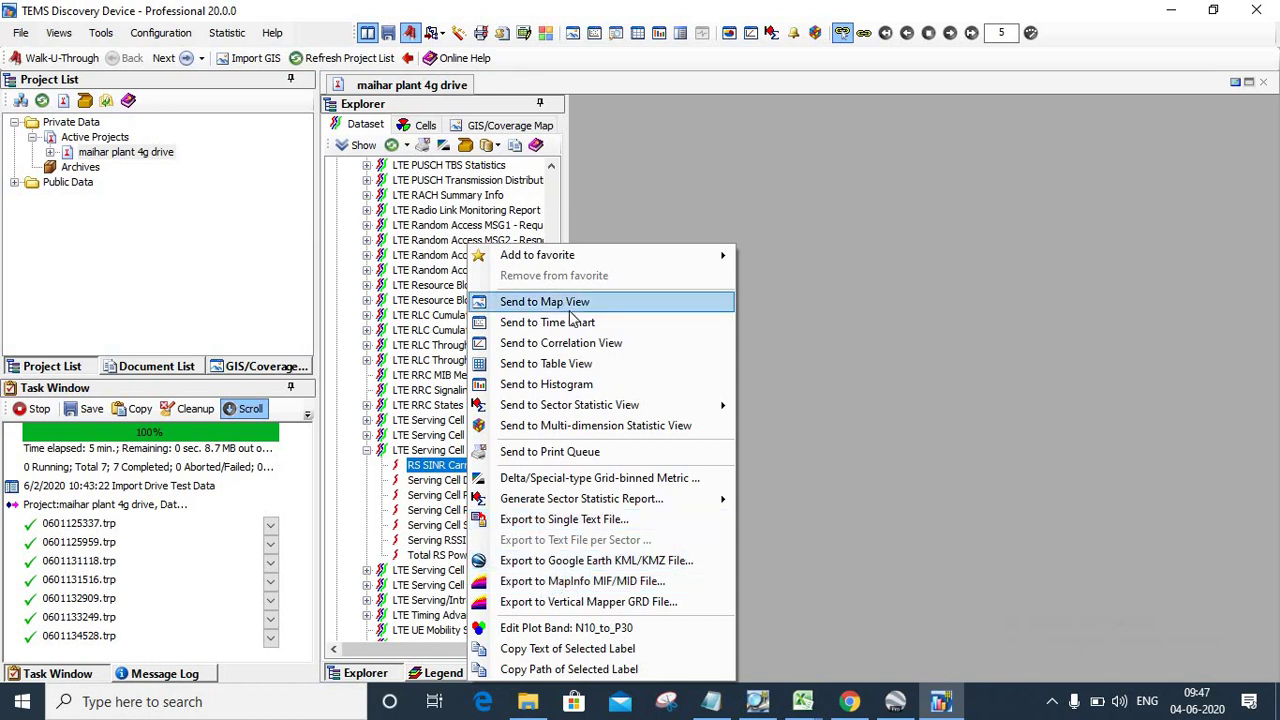
click(556, 302)
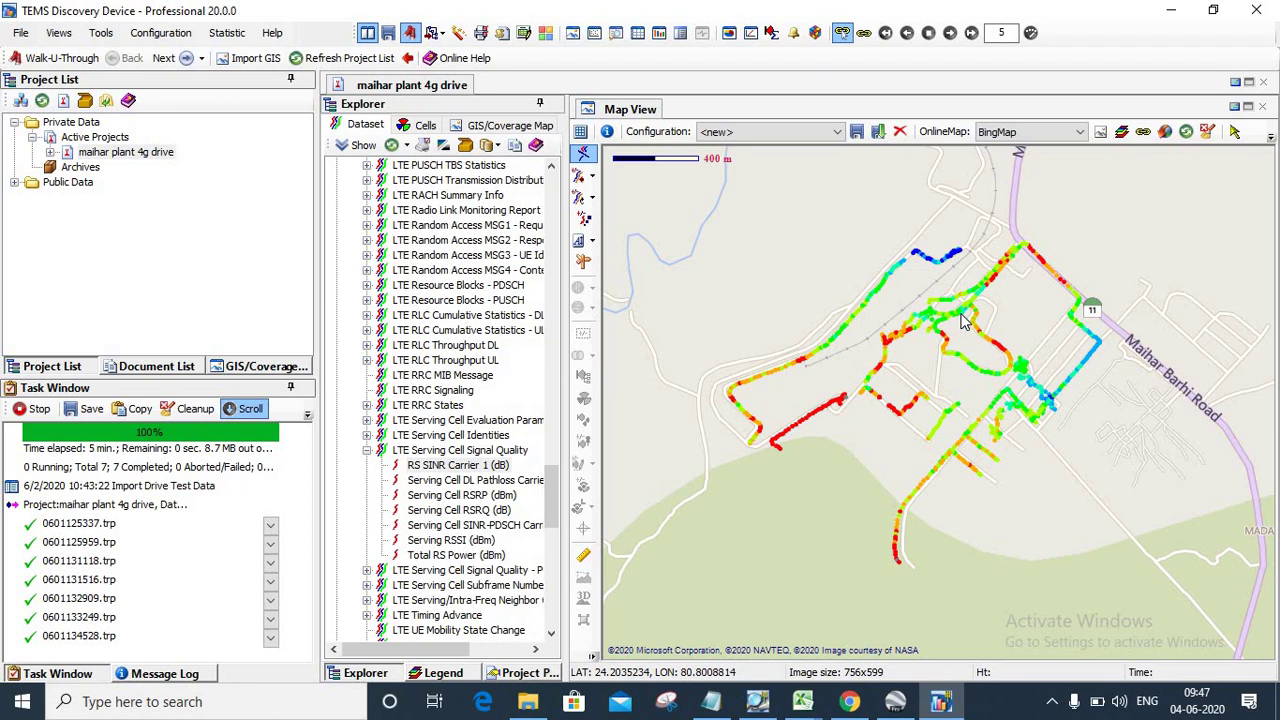
click(1264, 107)
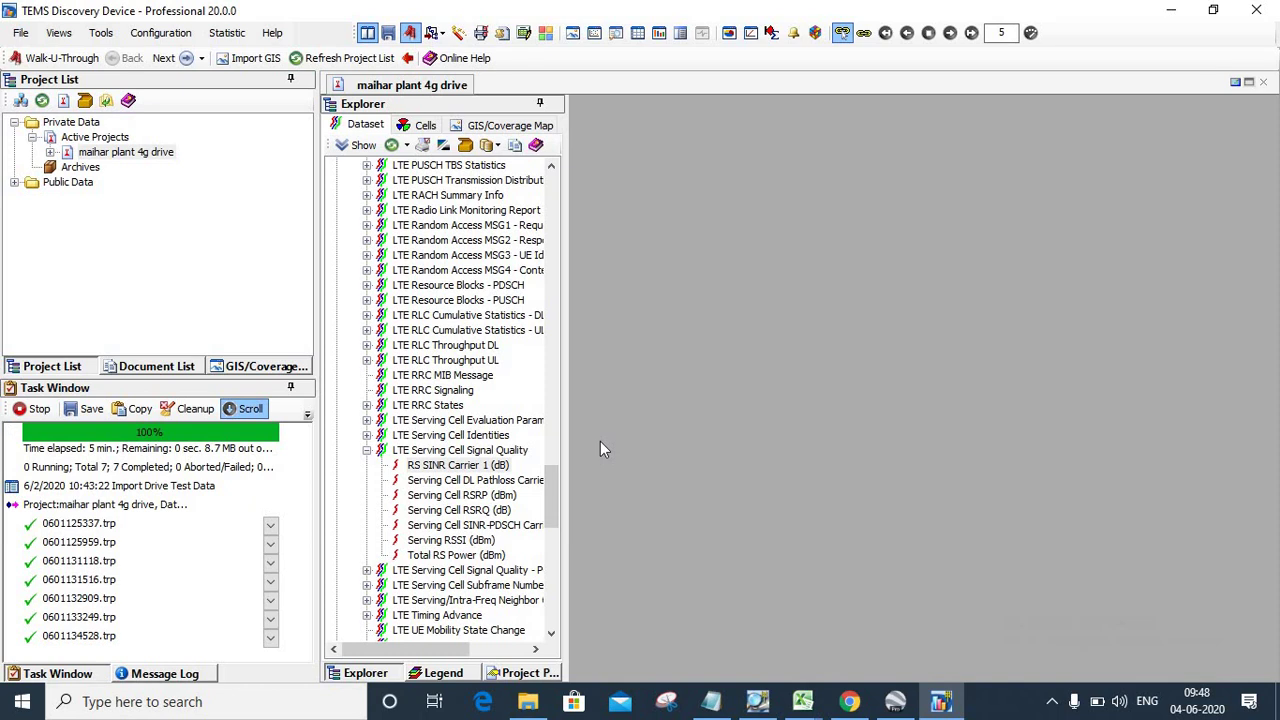
- Minimize TEMS Discovery, launch MapInfo Professional 8.5 SCP and dismiss its Quick Start options
click(1171, 11)
click(205, 700)
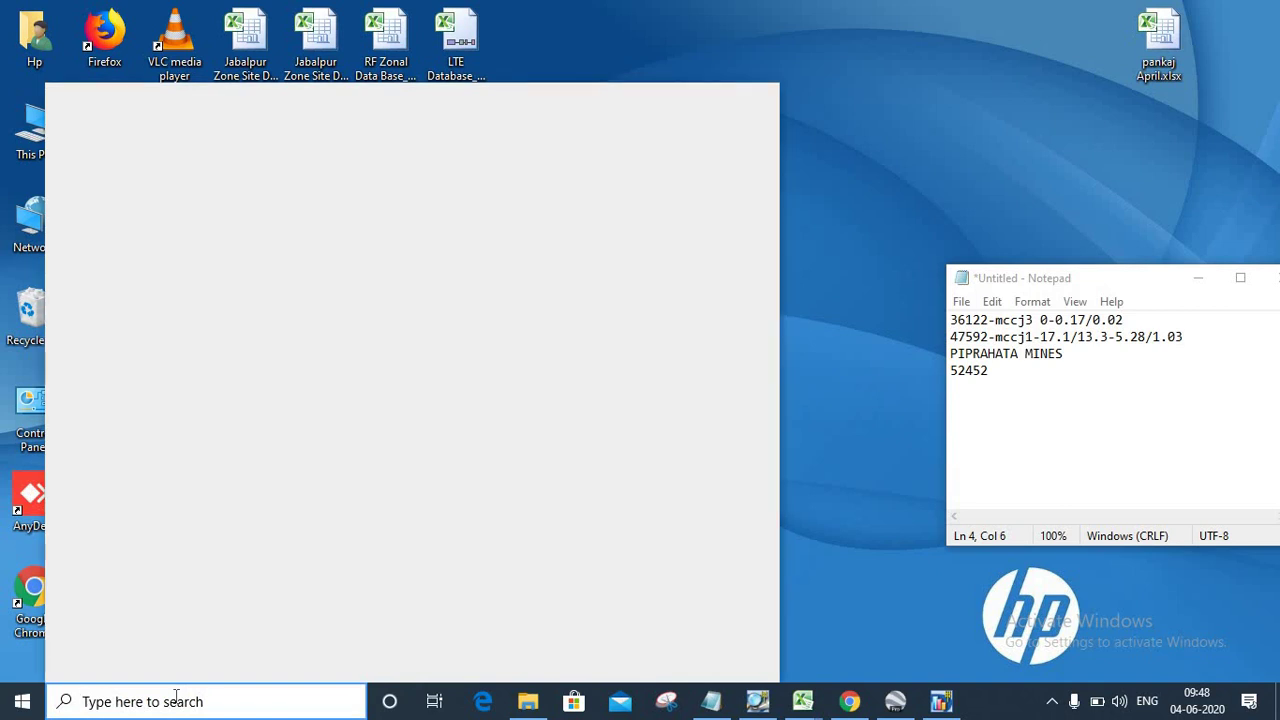
text(MAP)
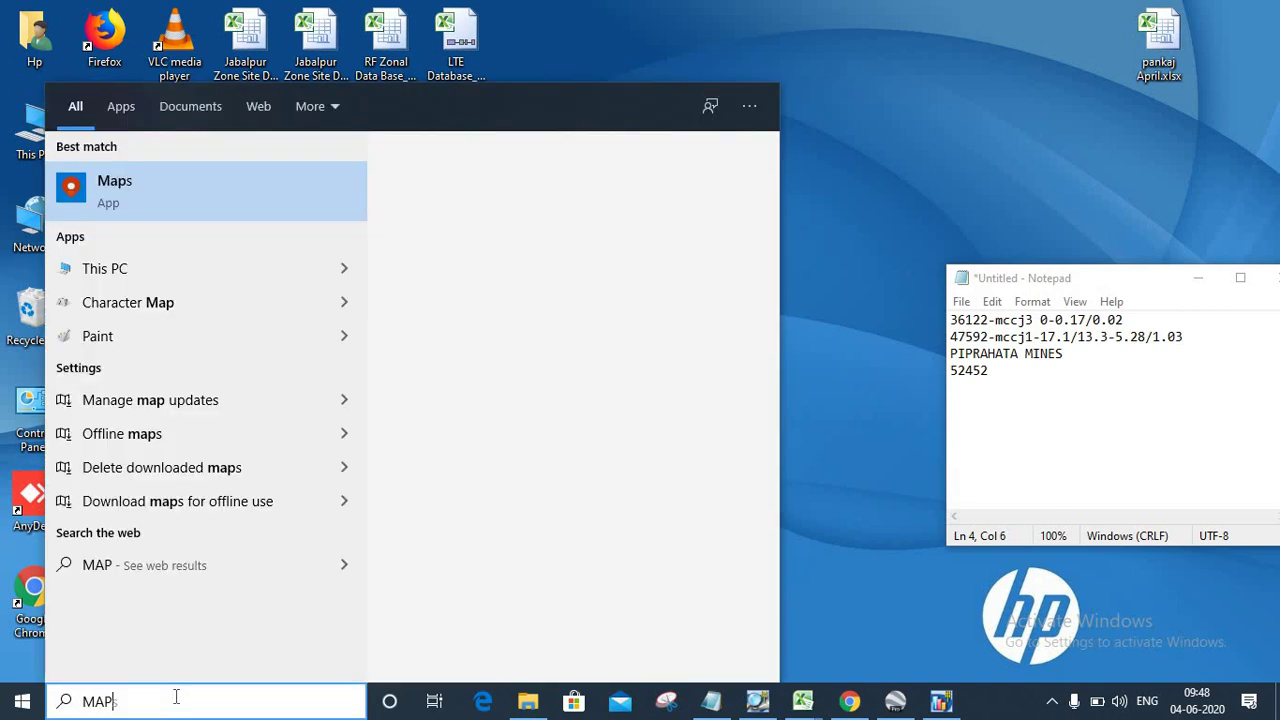
text(IN)
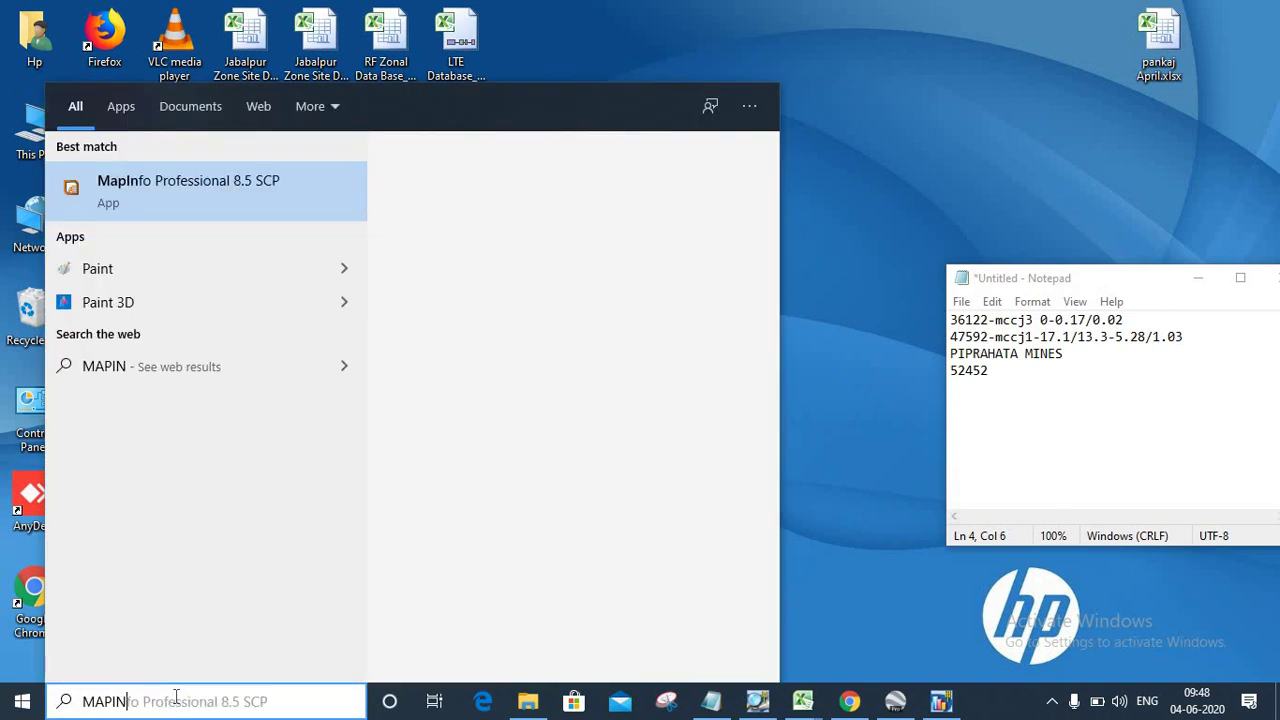
text(F)
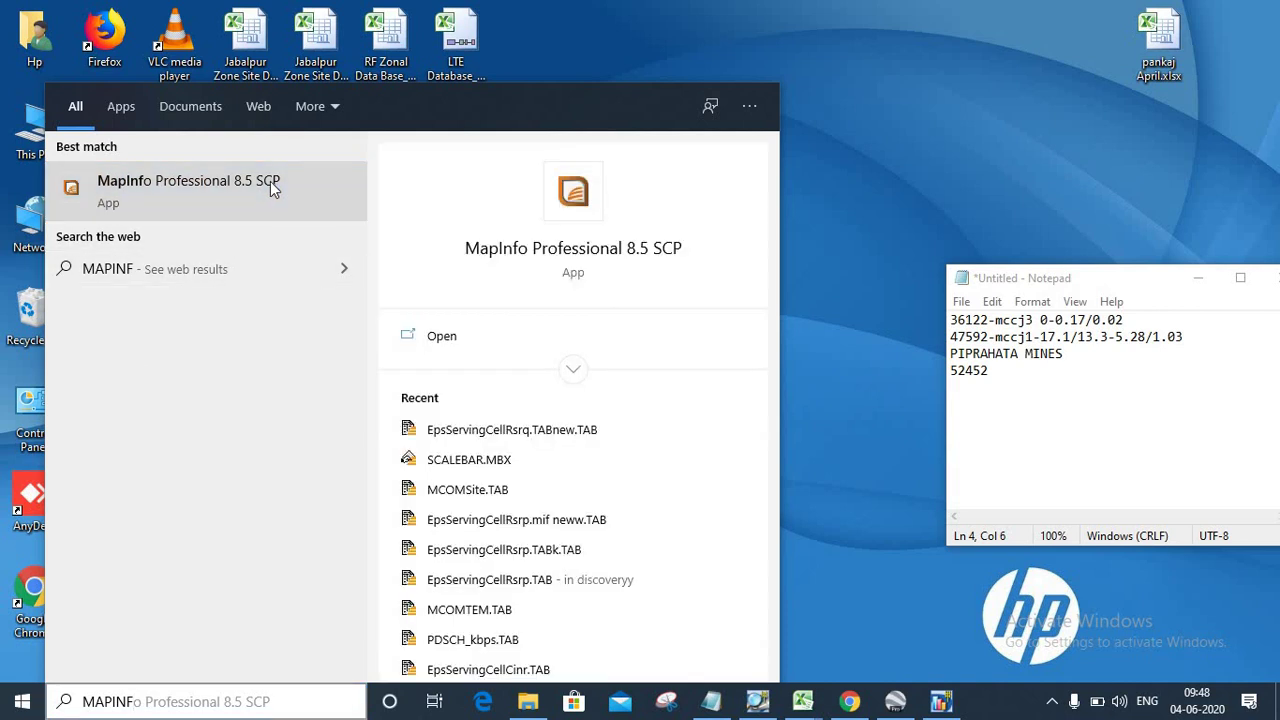
click(270, 181)
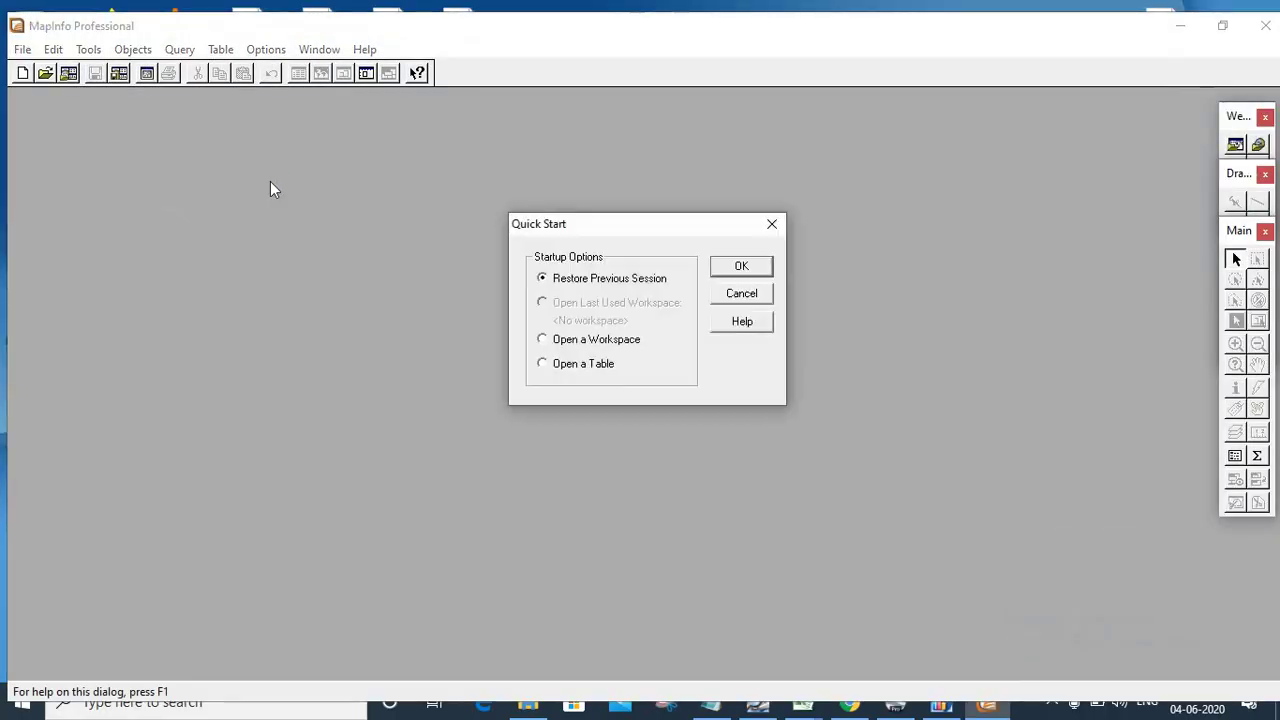
click(773, 224)
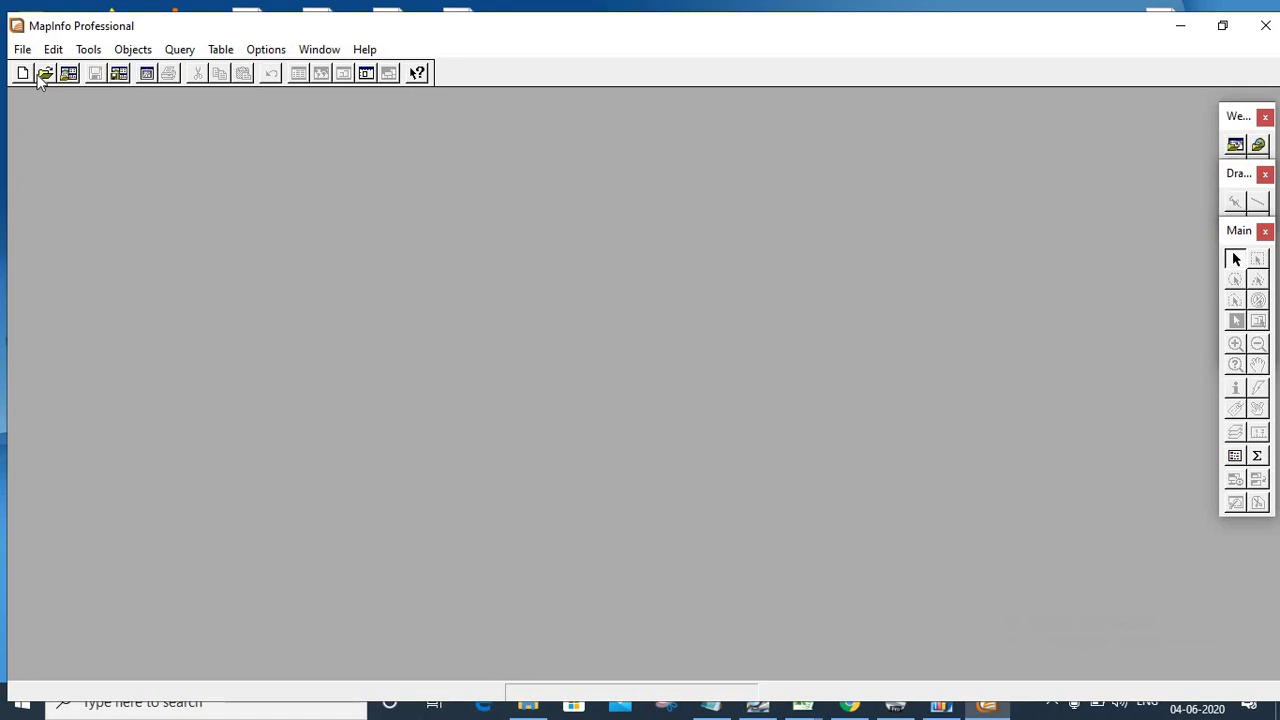
- Import EpsServingCellRsrp.mif from the DISCOVERY TAB folder in D:\June\1 and save it there as the table EpsServingCellRsrp.TAB
click(222, 50)
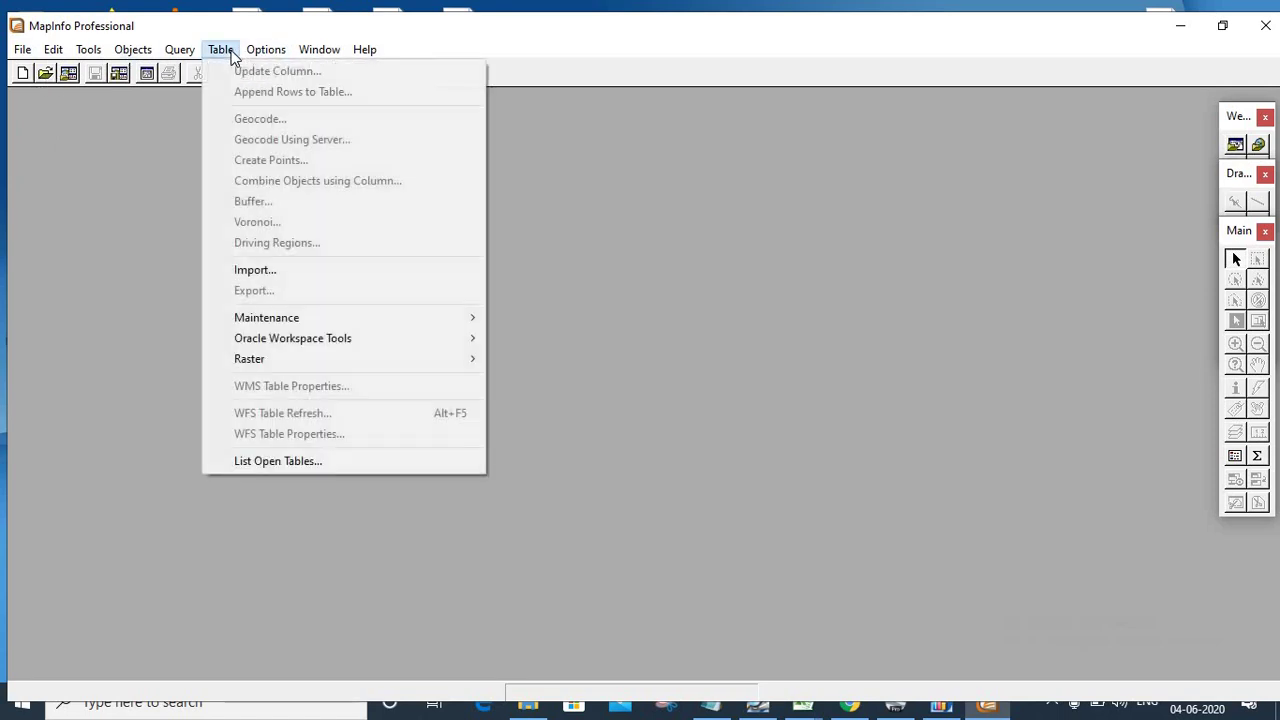
click(256, 268)
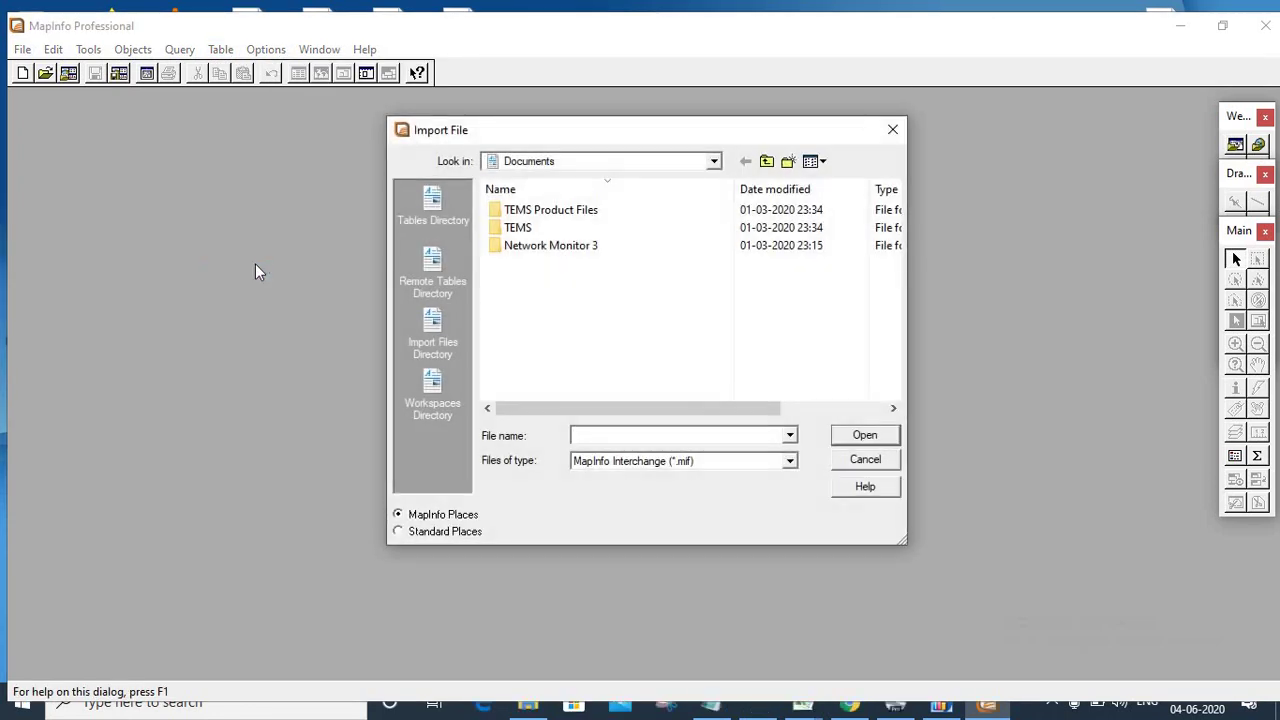
click(670, 163)
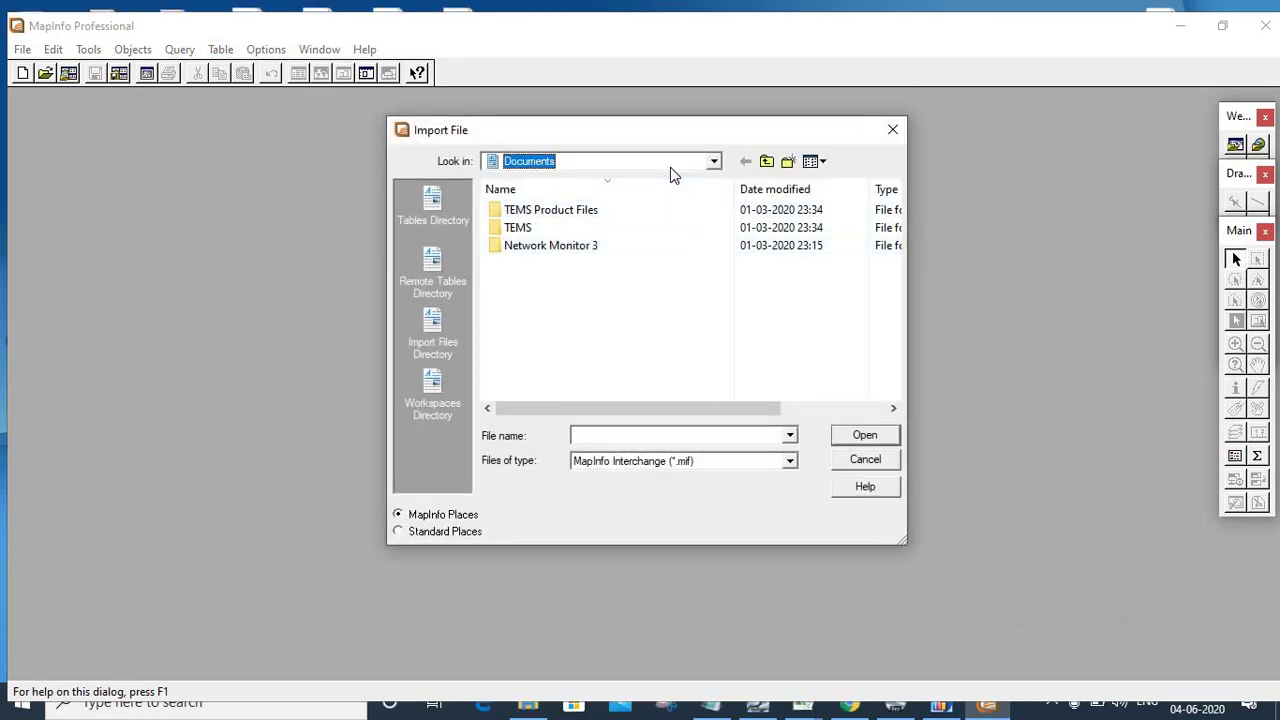
click(550, 405)
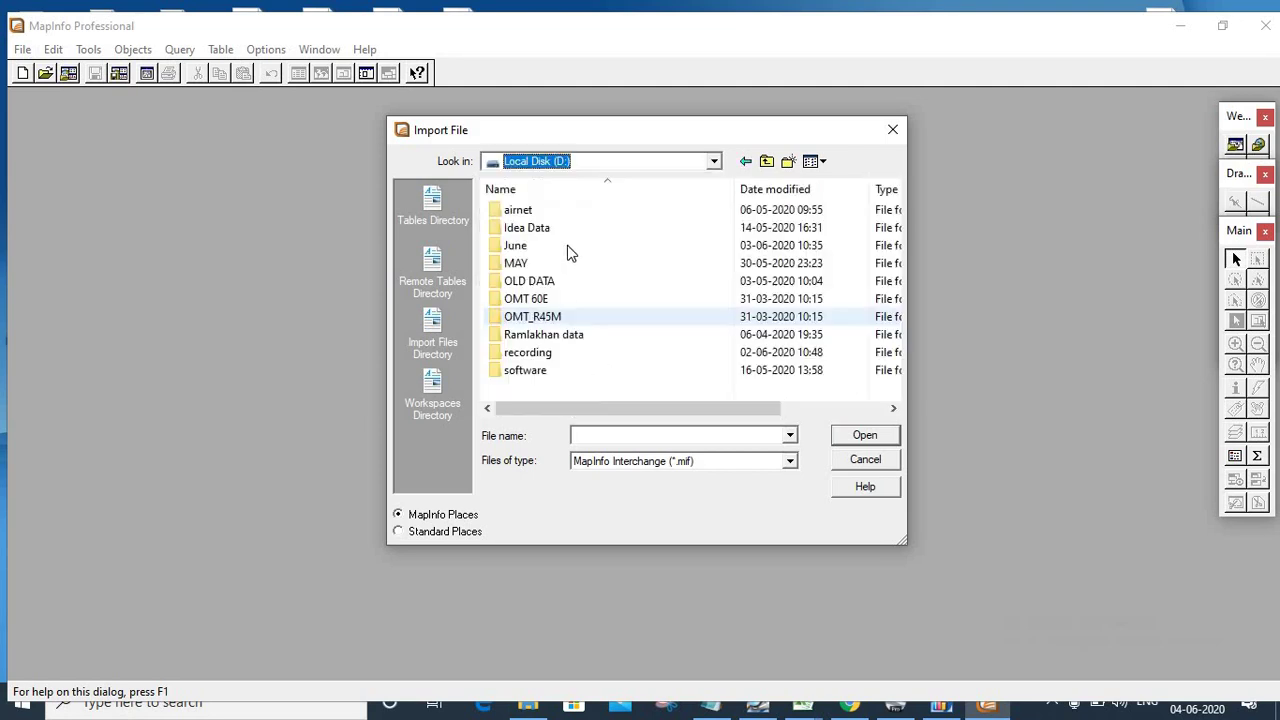
double_click(549, 246)
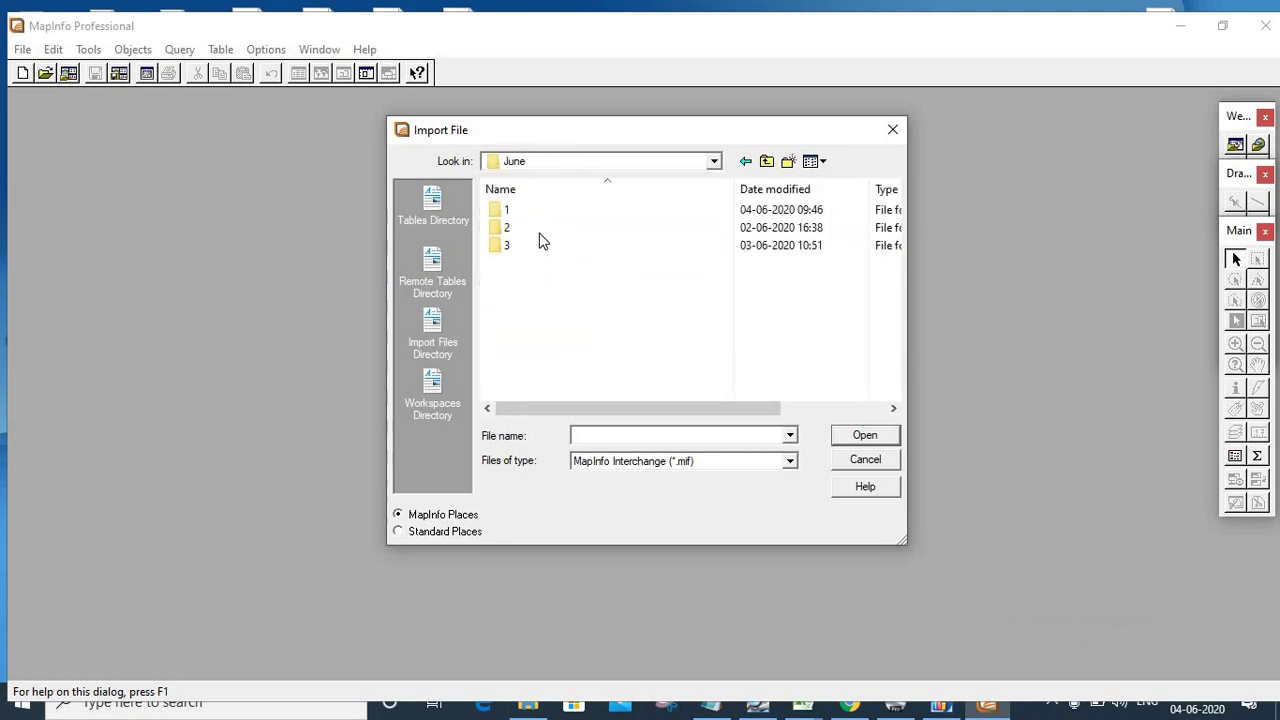
double_click(524, 209)
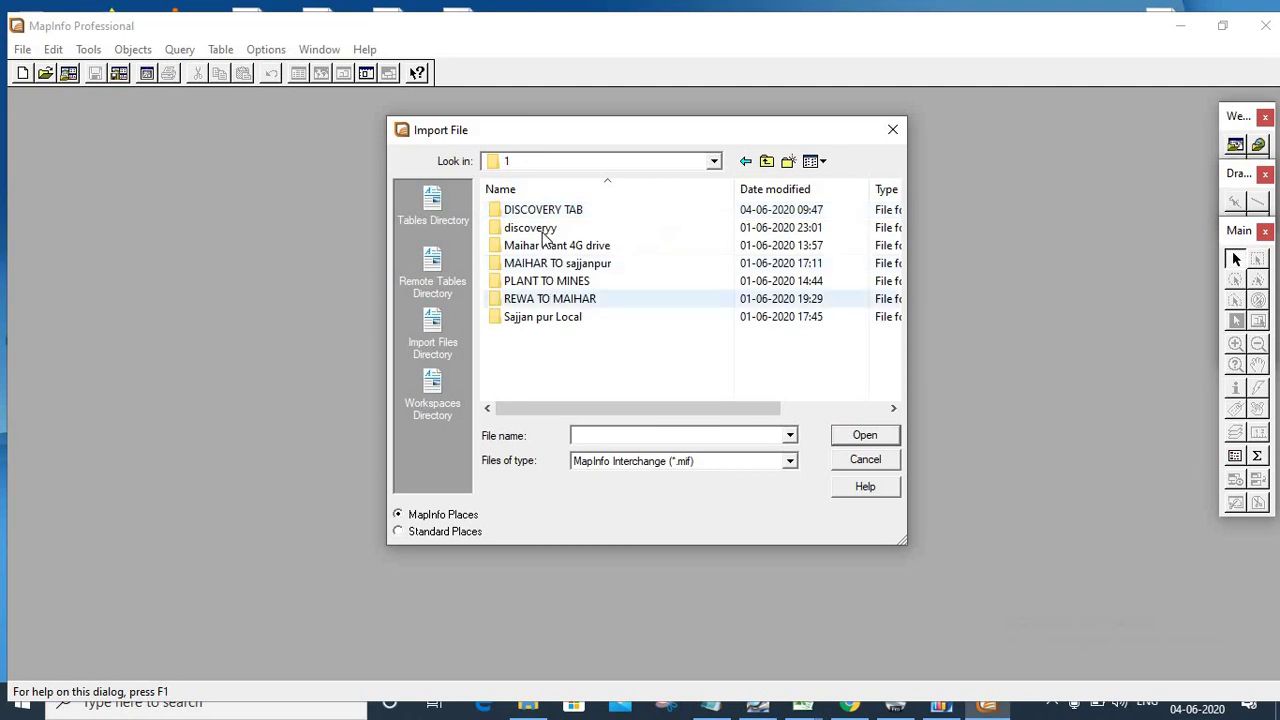
double_click(542, 212)
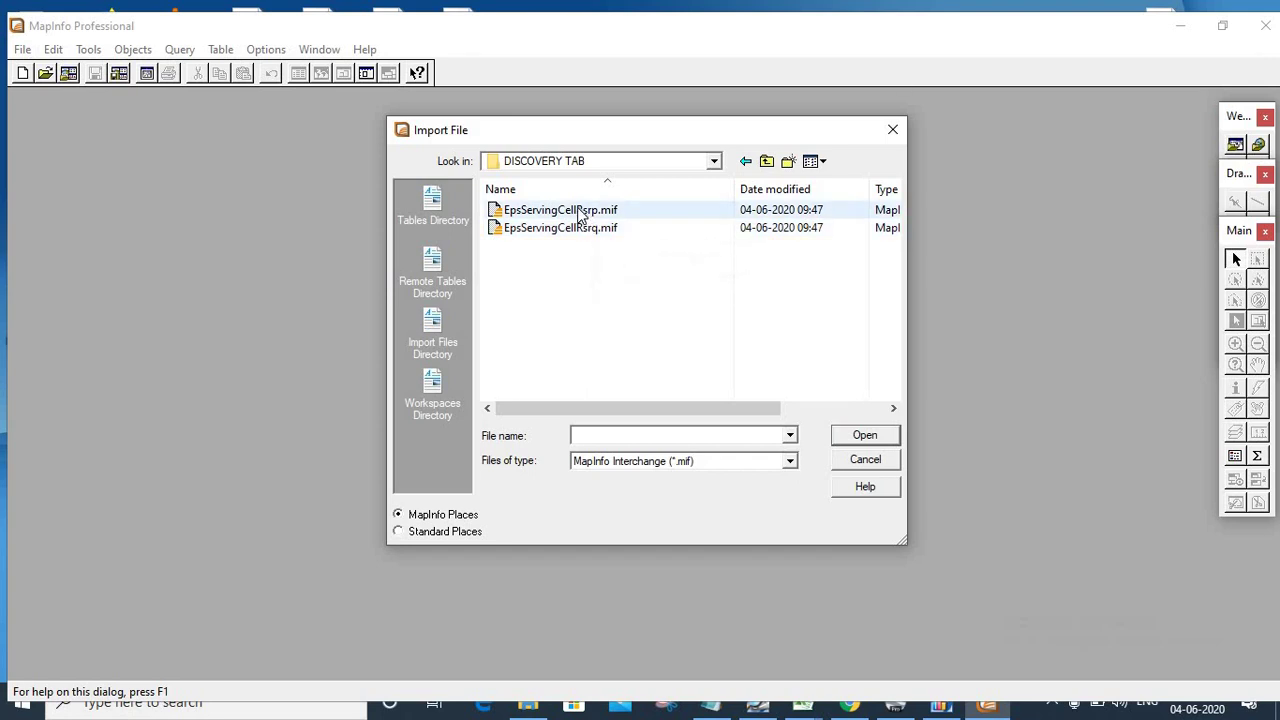
double_click(580, 212)
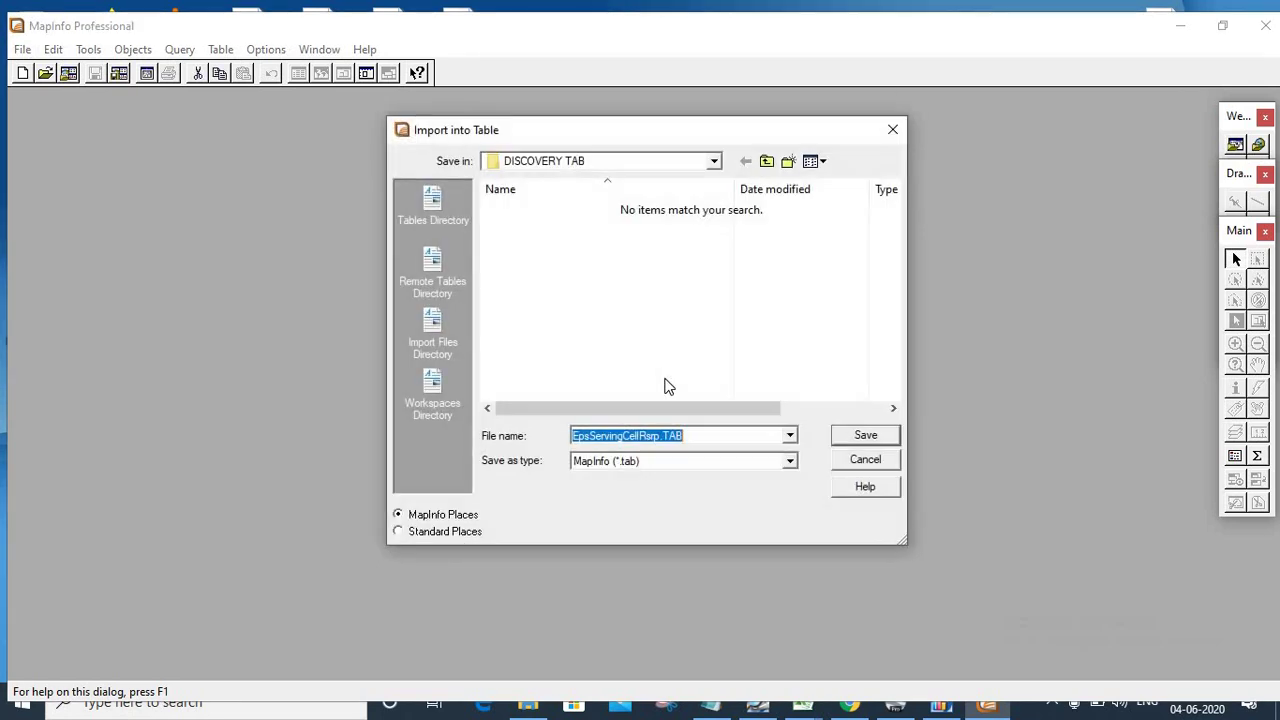
click(866, 436)
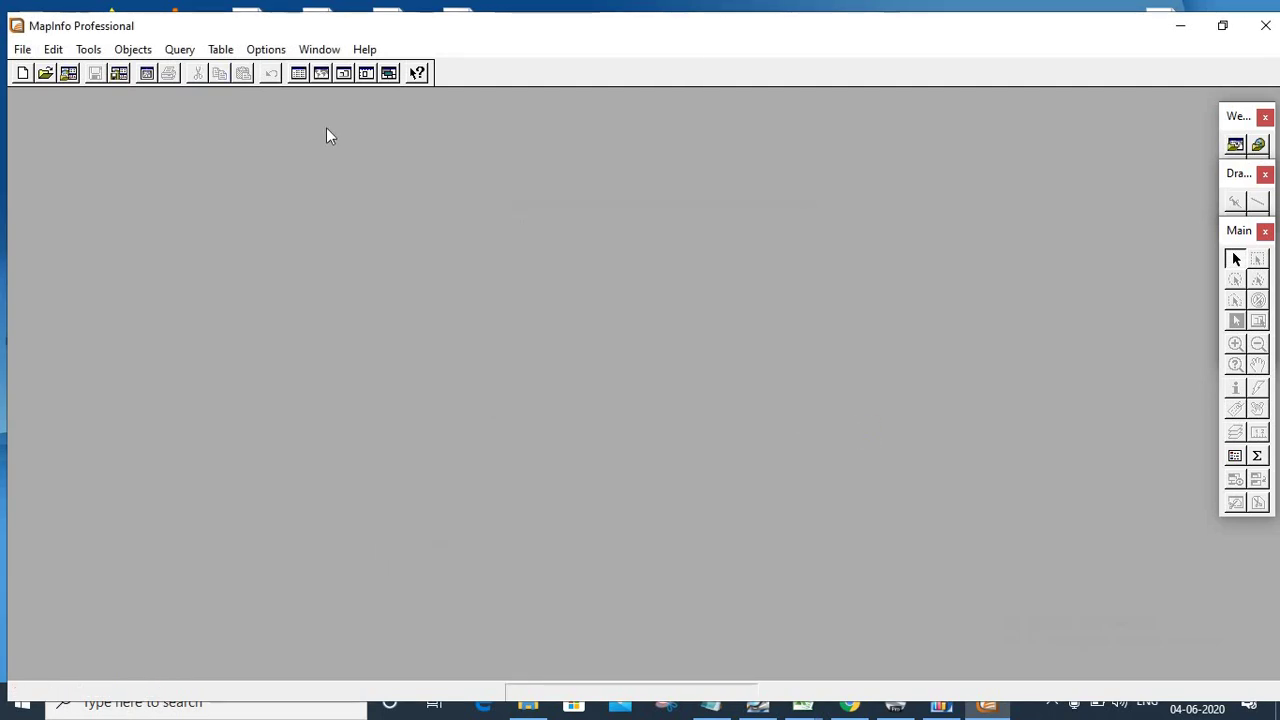
- Import EpsServingCellRsrq.mif and save it as the table EpsServingCellRsrq.TAB in the DISCOVERY TAB folder
click(221, 49)
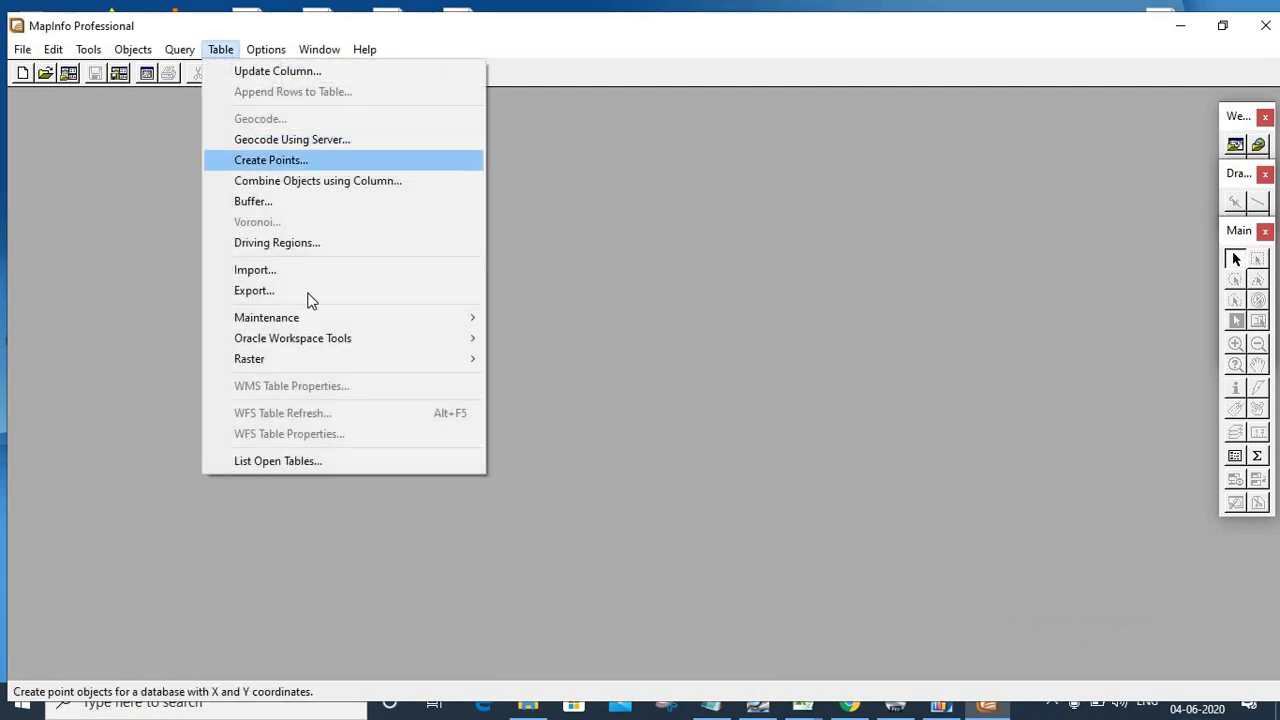
click(286, 272)
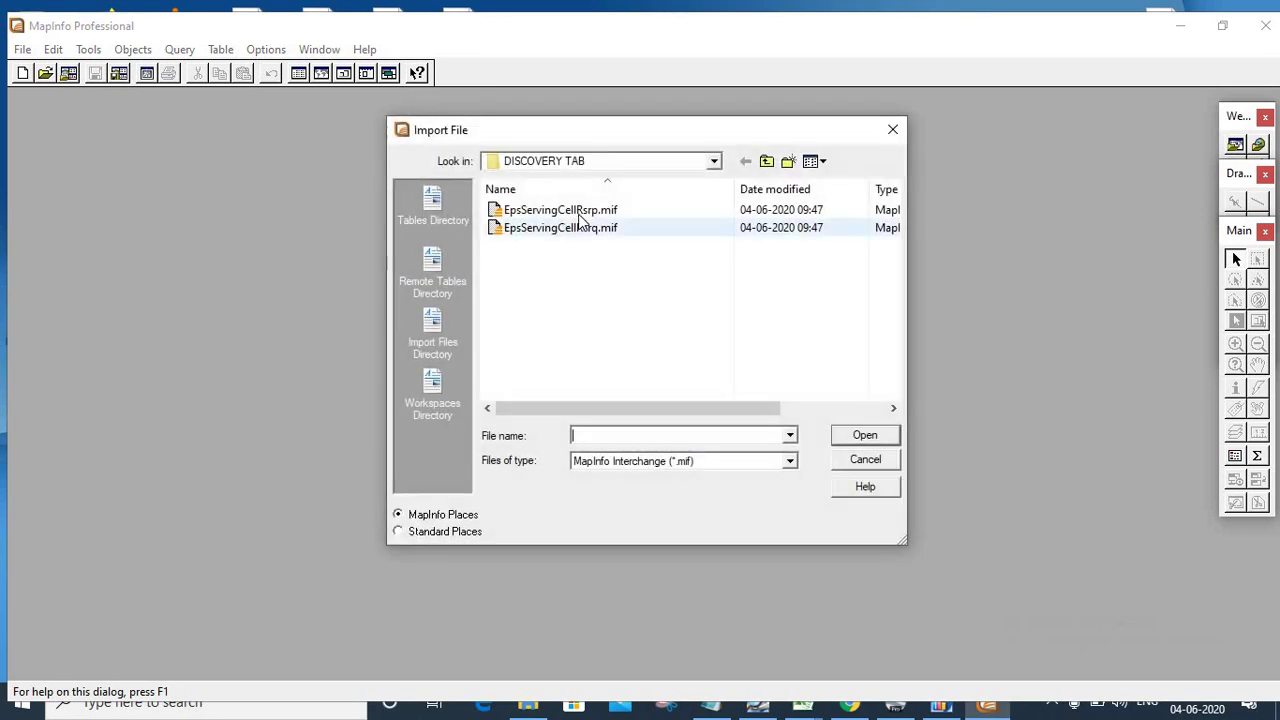
double_click(591, 229)
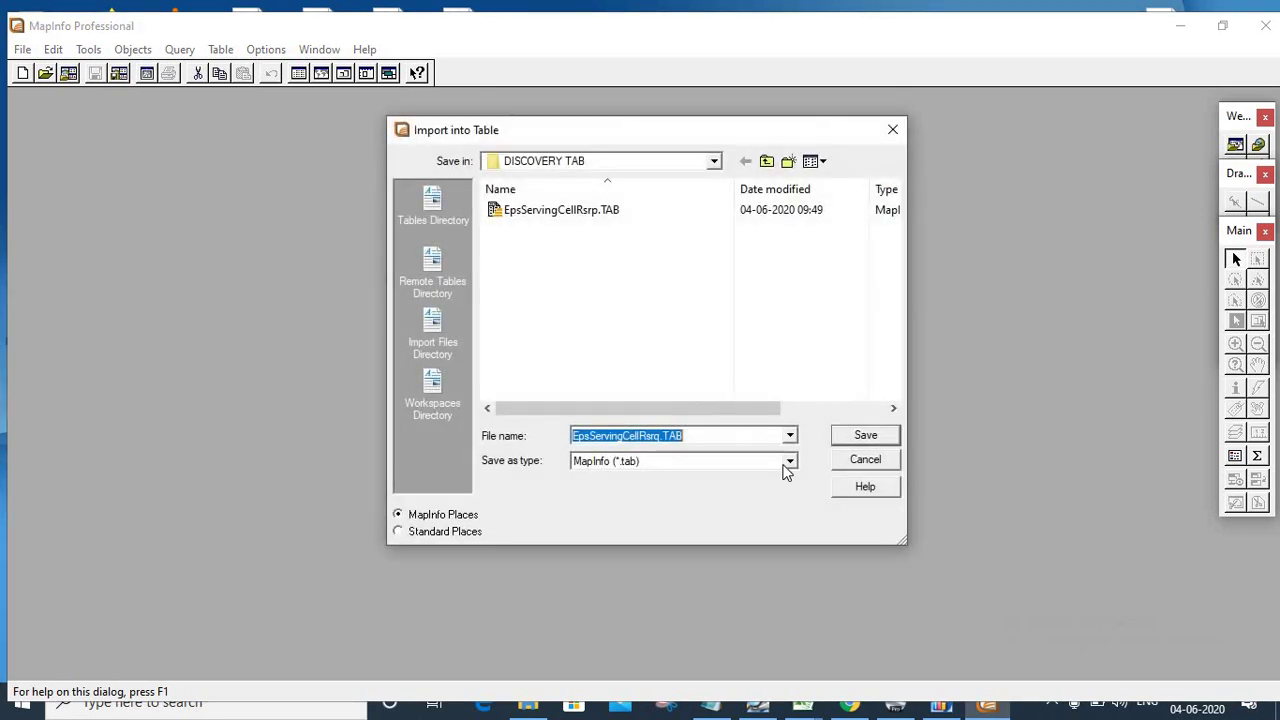
click(864, 435)
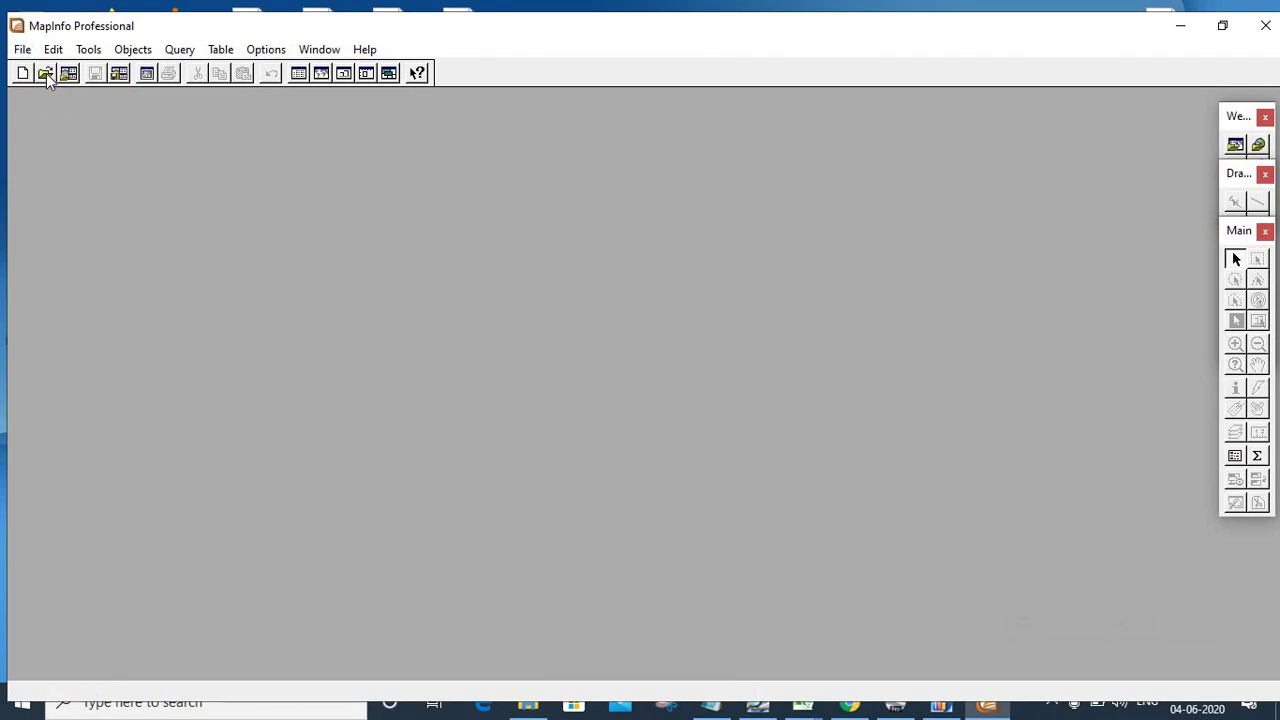
- Open the table EpsServingCellRsrp.TAB from the DISCOVERY TAB folder in D:\June\1
click(46, 75)
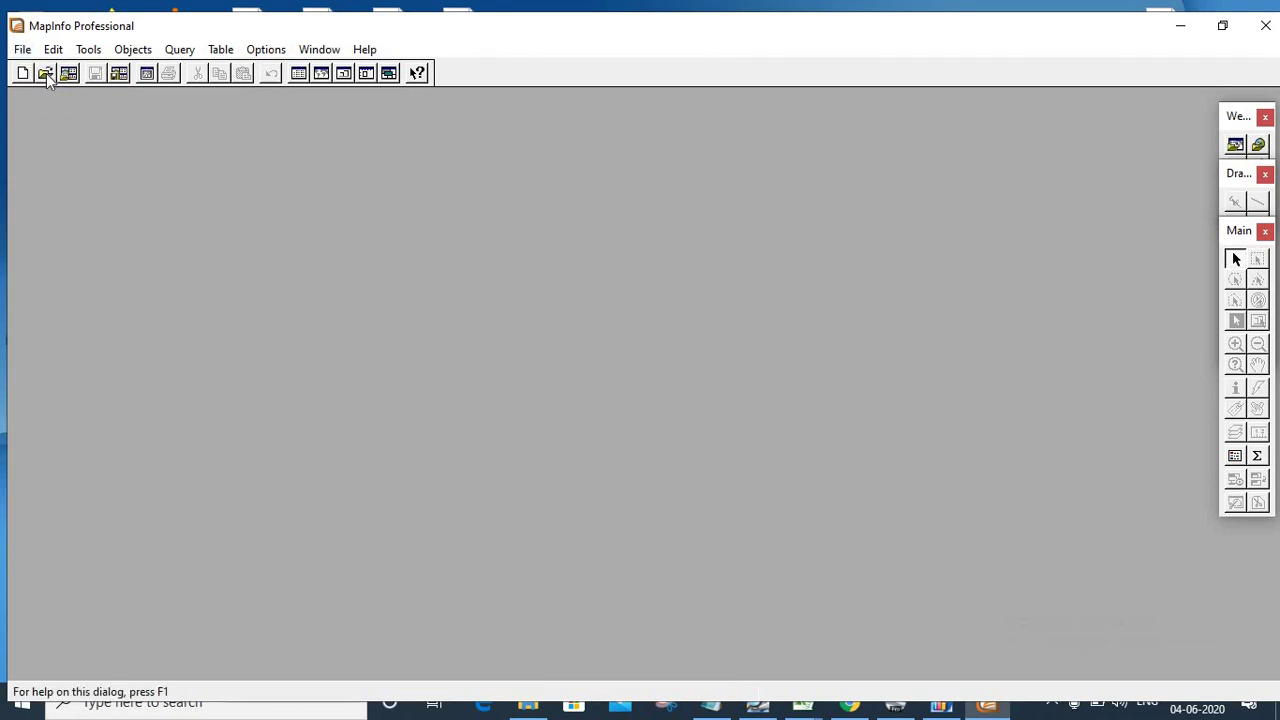
click(617, 164)
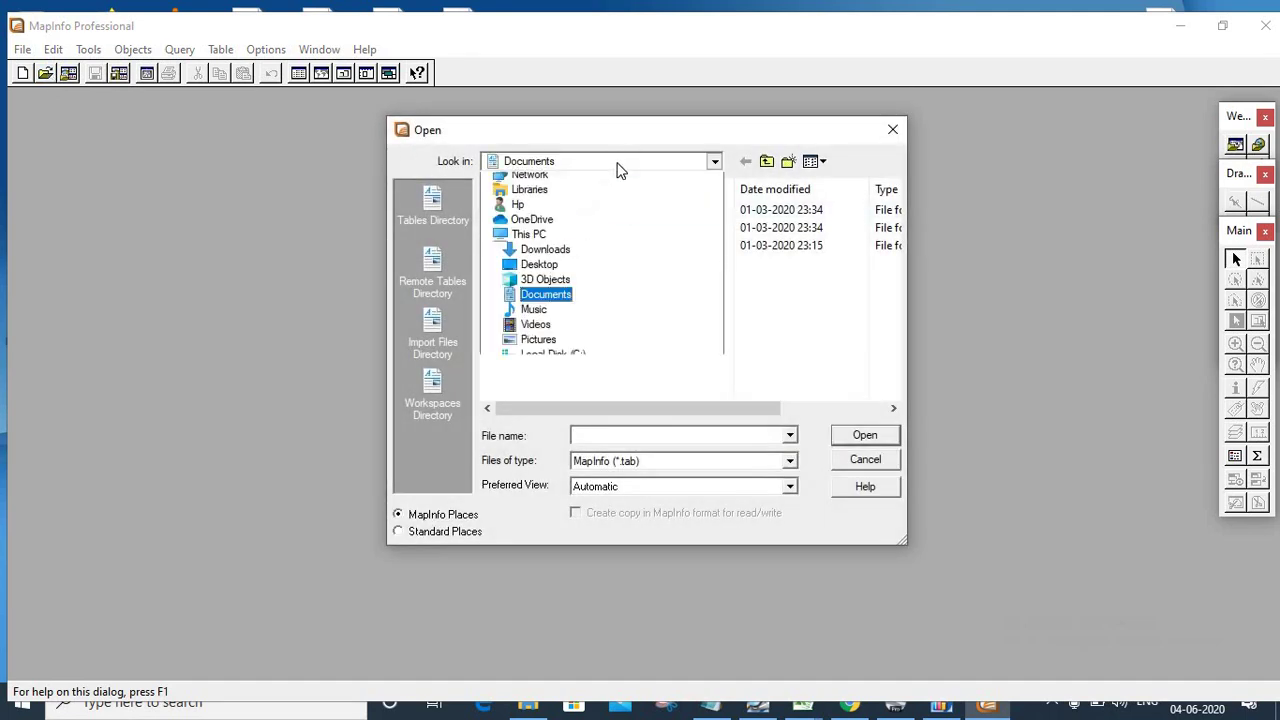
click(560, 405)
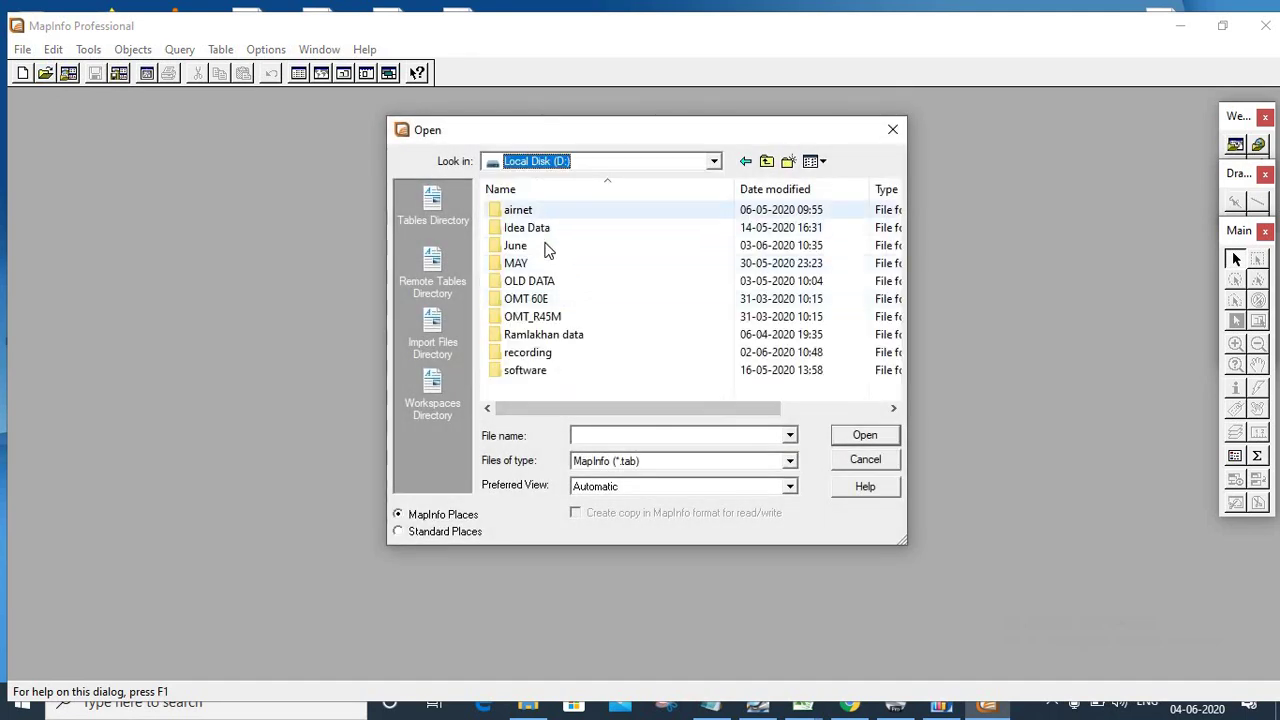
double_click(548, 248)
double_click(533, 212)
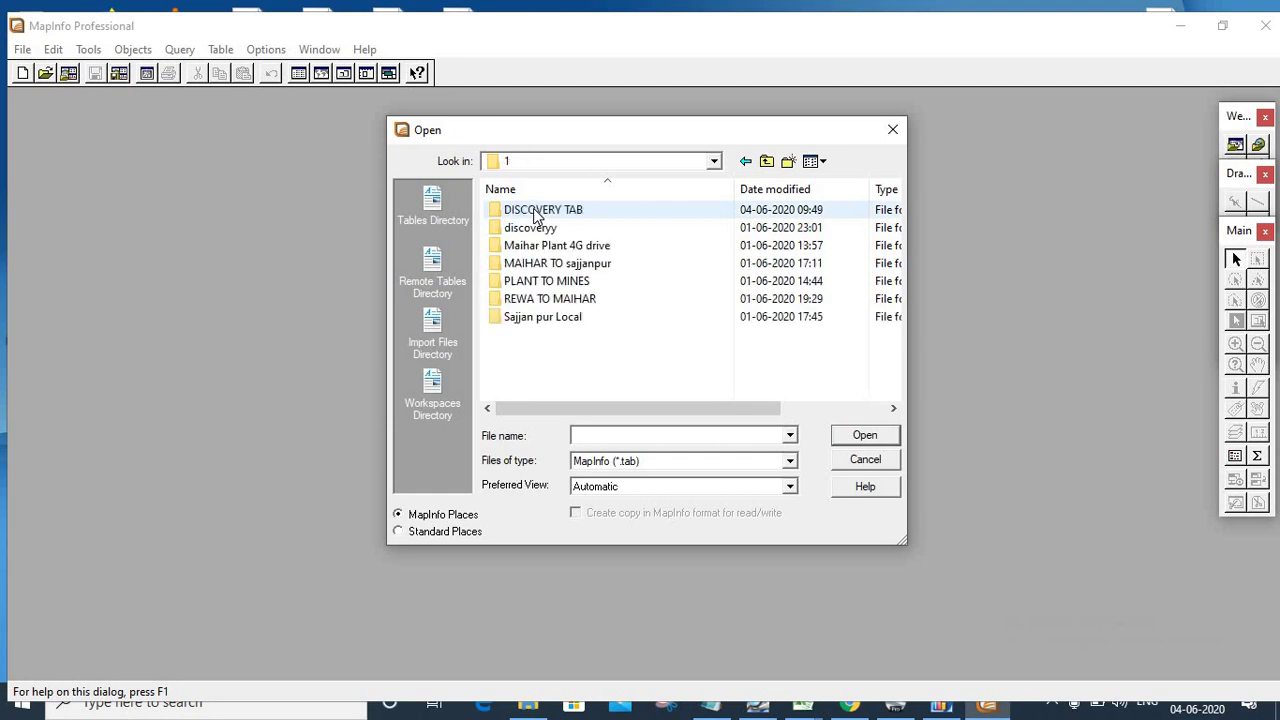
double_click(538, 214)
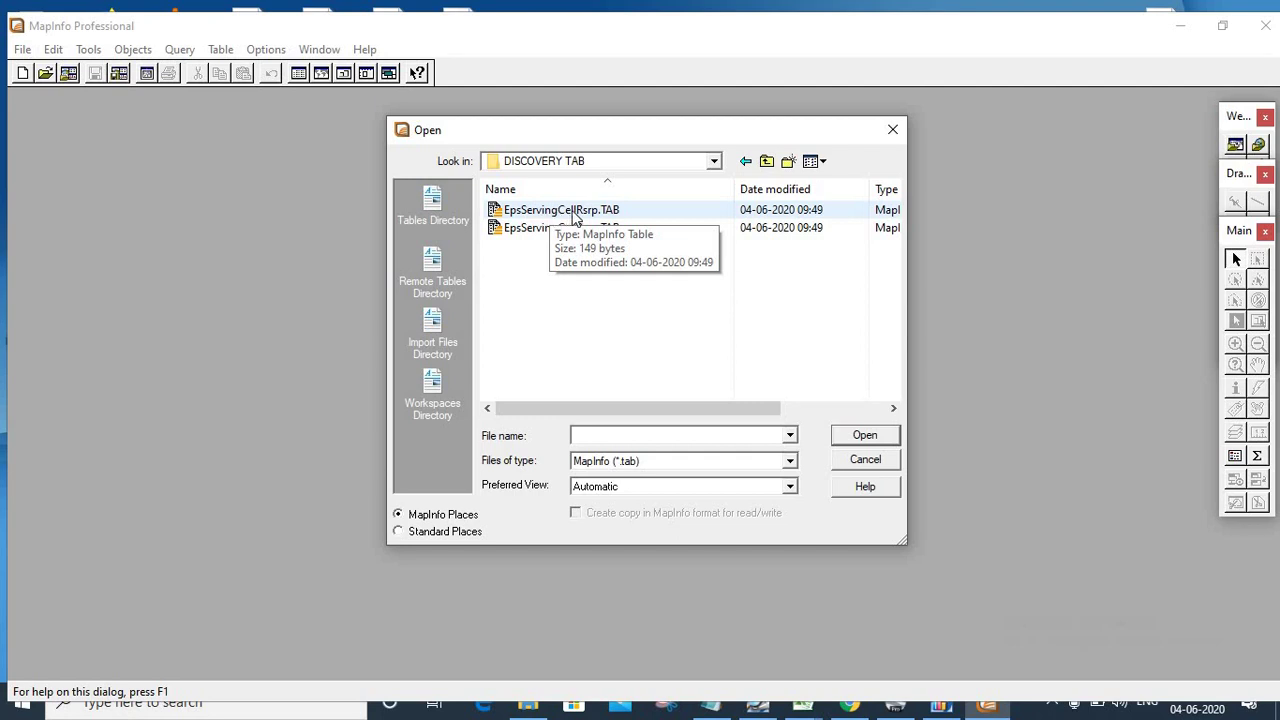
double_click(580, 212)
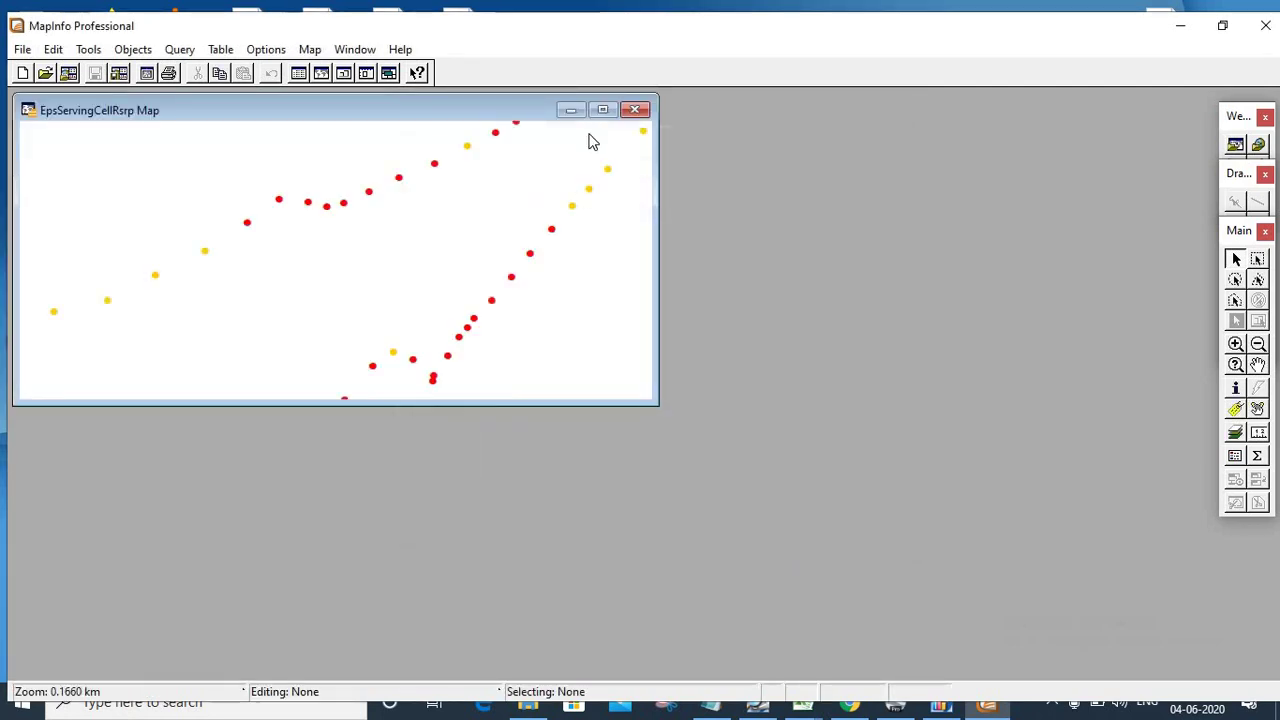
- Maximize the EpsServingCellRsrp map window and fit the whole drive route in the view
click(605, 113)
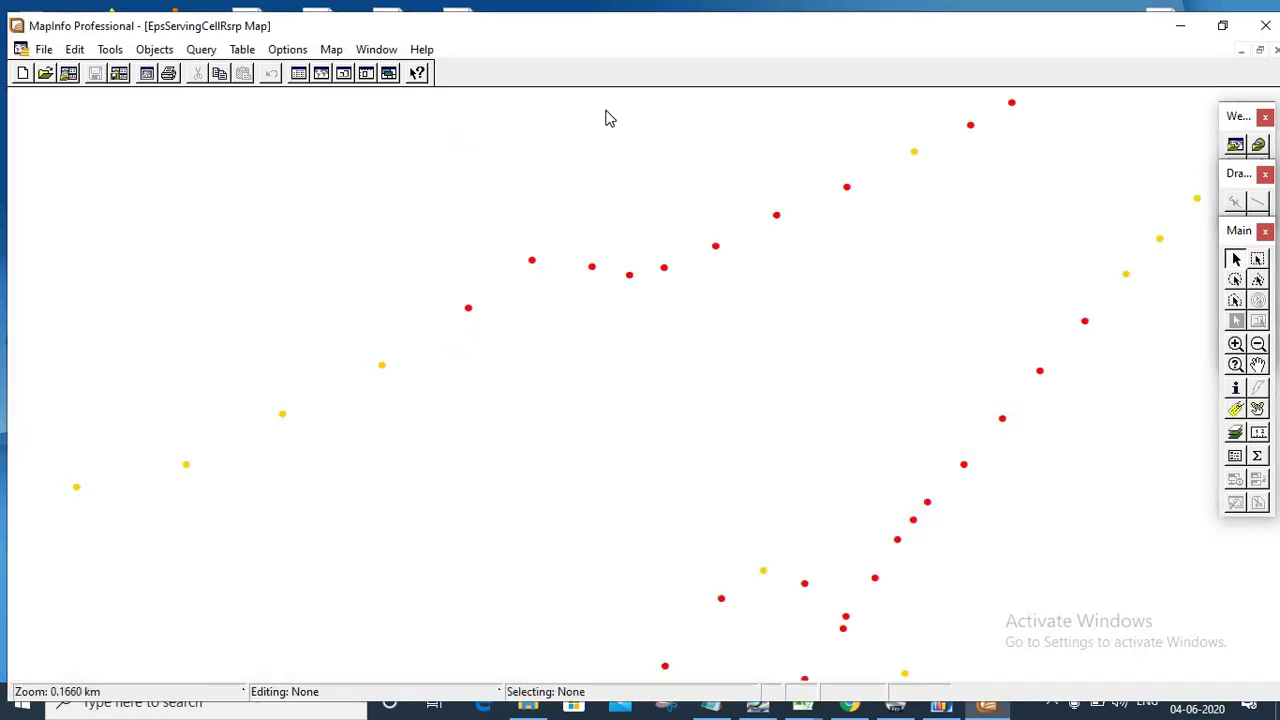
click(1258, 343)
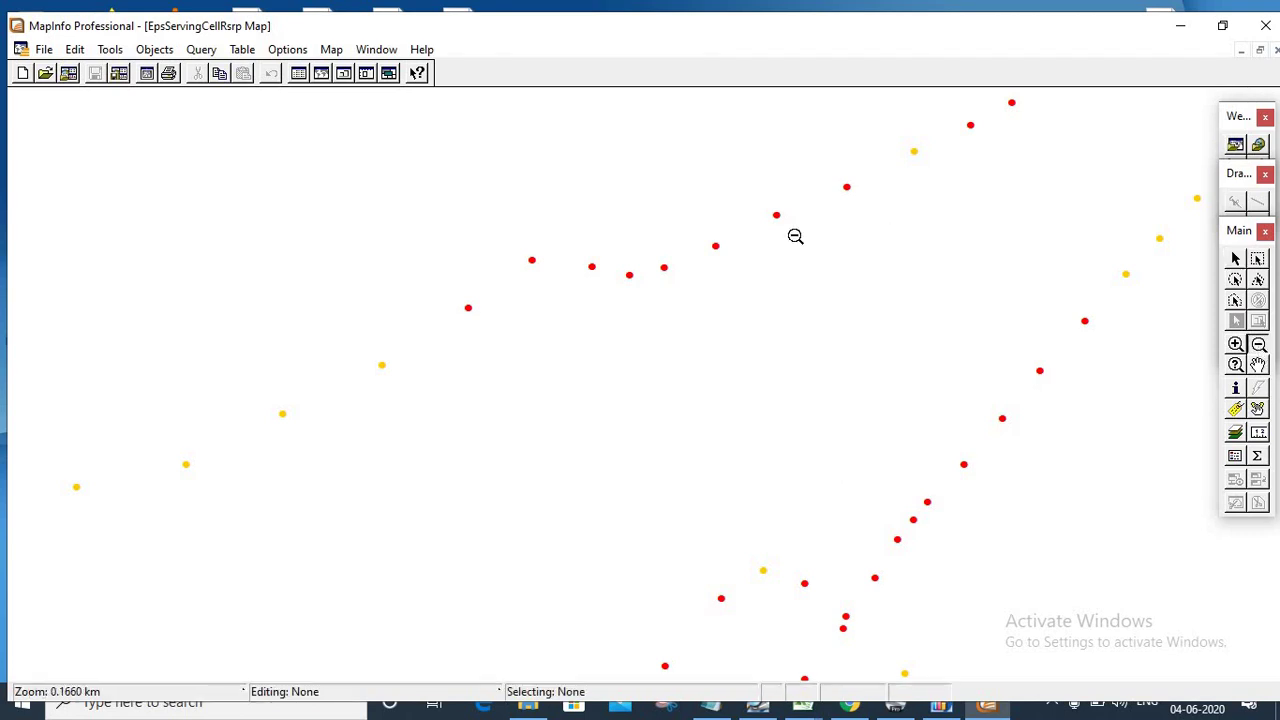
click(672, 424)
click(672, 424)
click(673, 425)
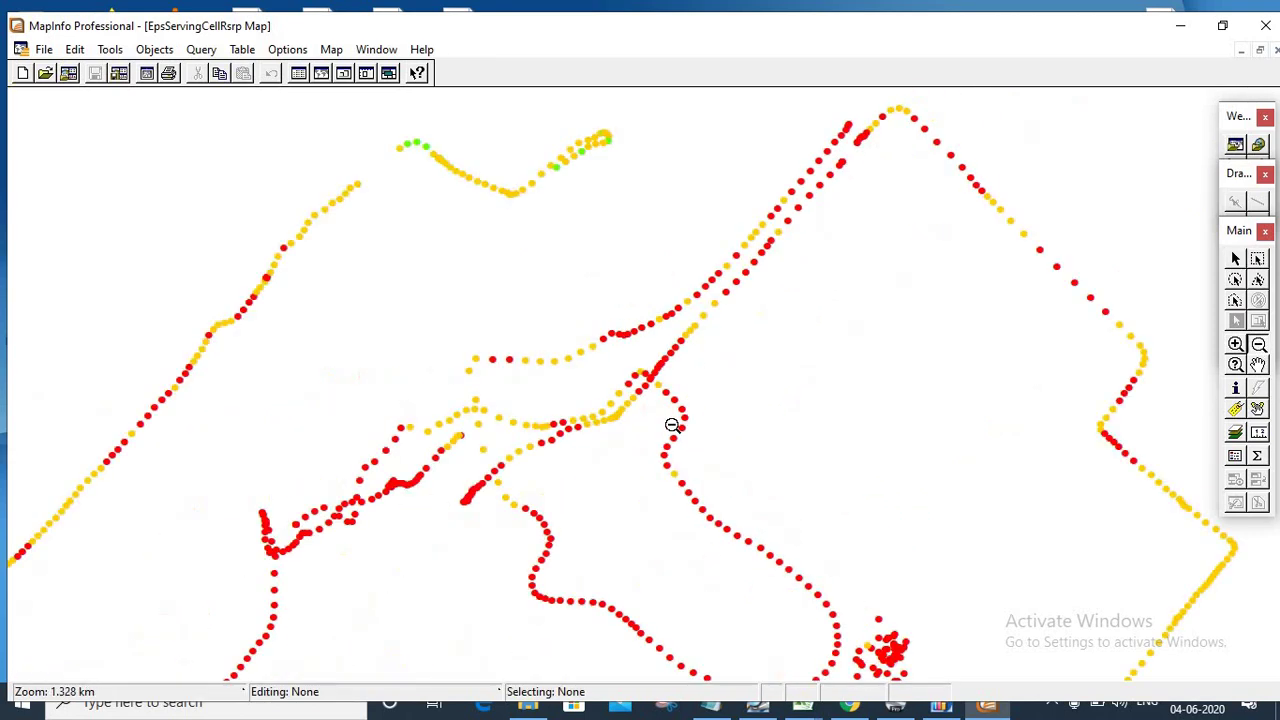
click(600, 302)
click(662, 392)
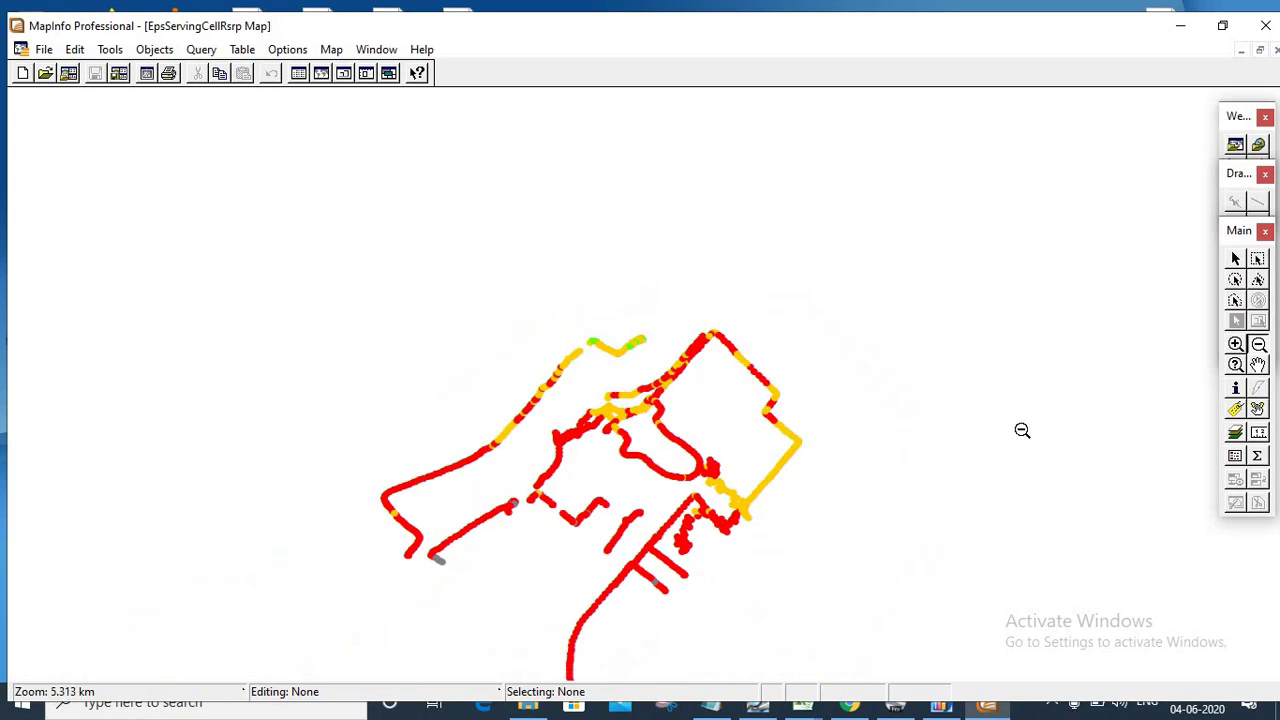
click(1258, 365)
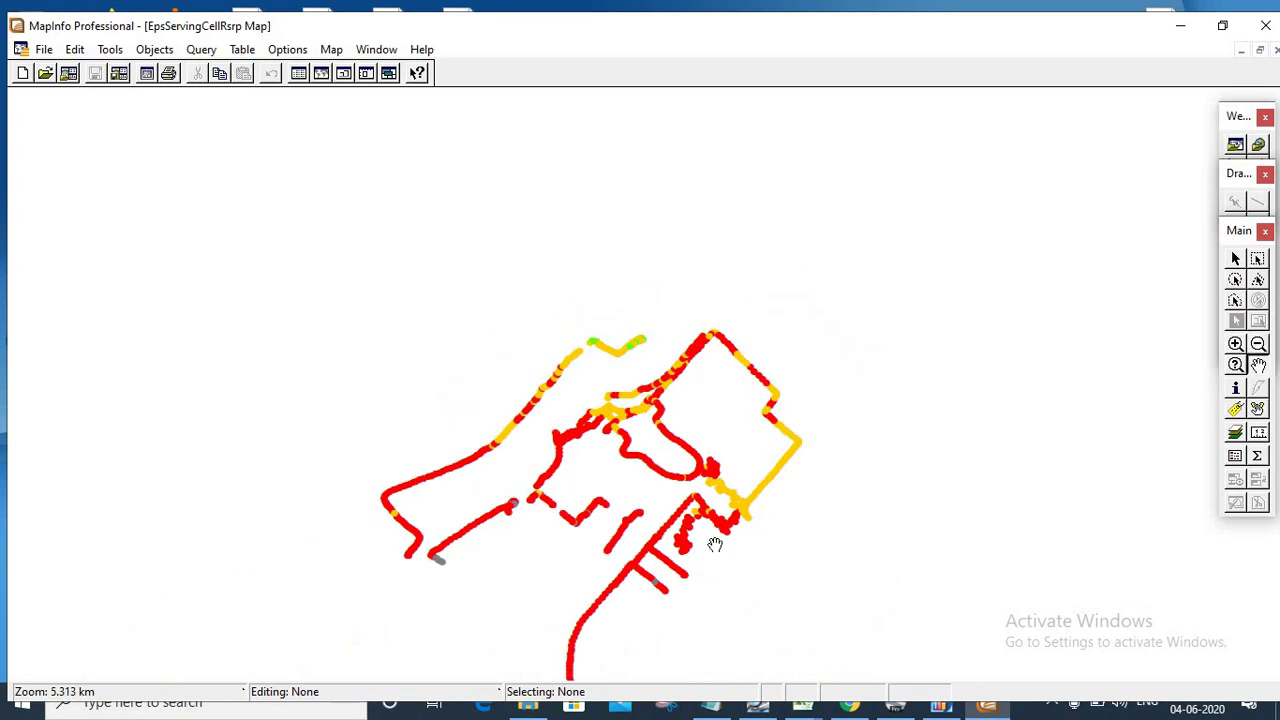
drag(715, 545, 723, 414)
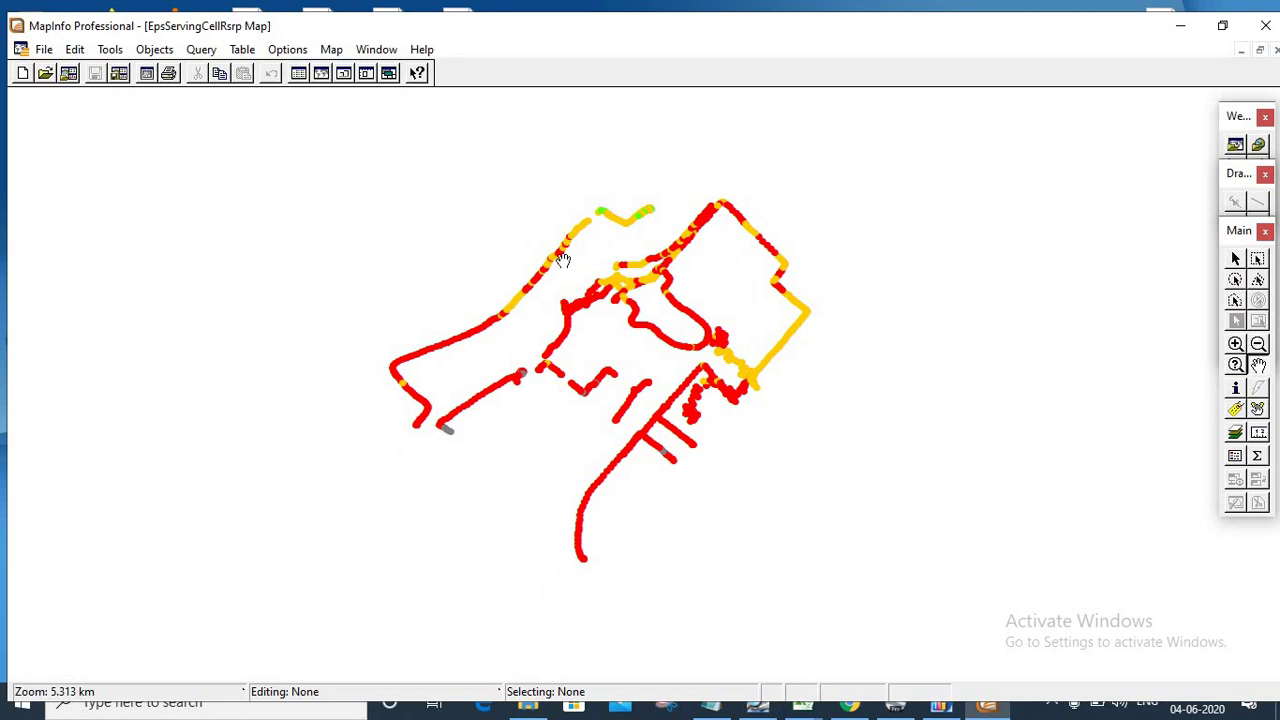
drag(557, 258, 537, 279)
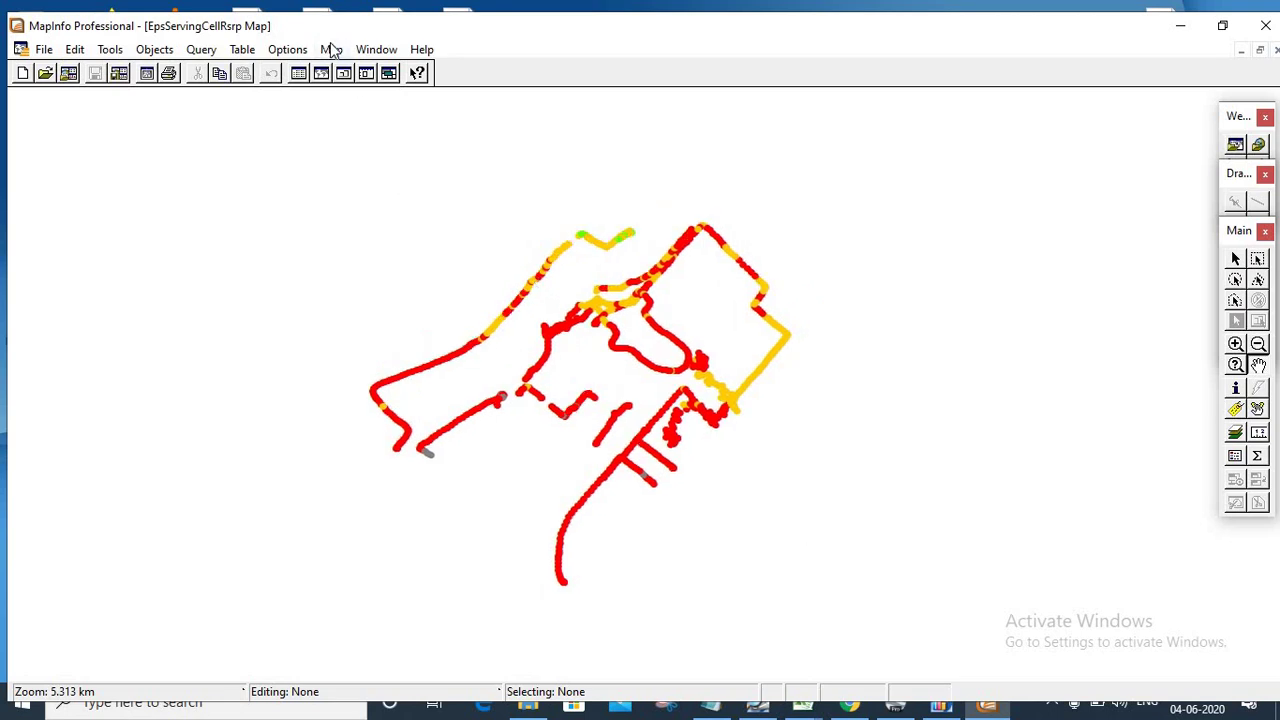
- Create a ranges thematic map with the RSRP template, using the EpsServingCellRsrp table and its EpsServingCellRsrp field
click(330, 50)
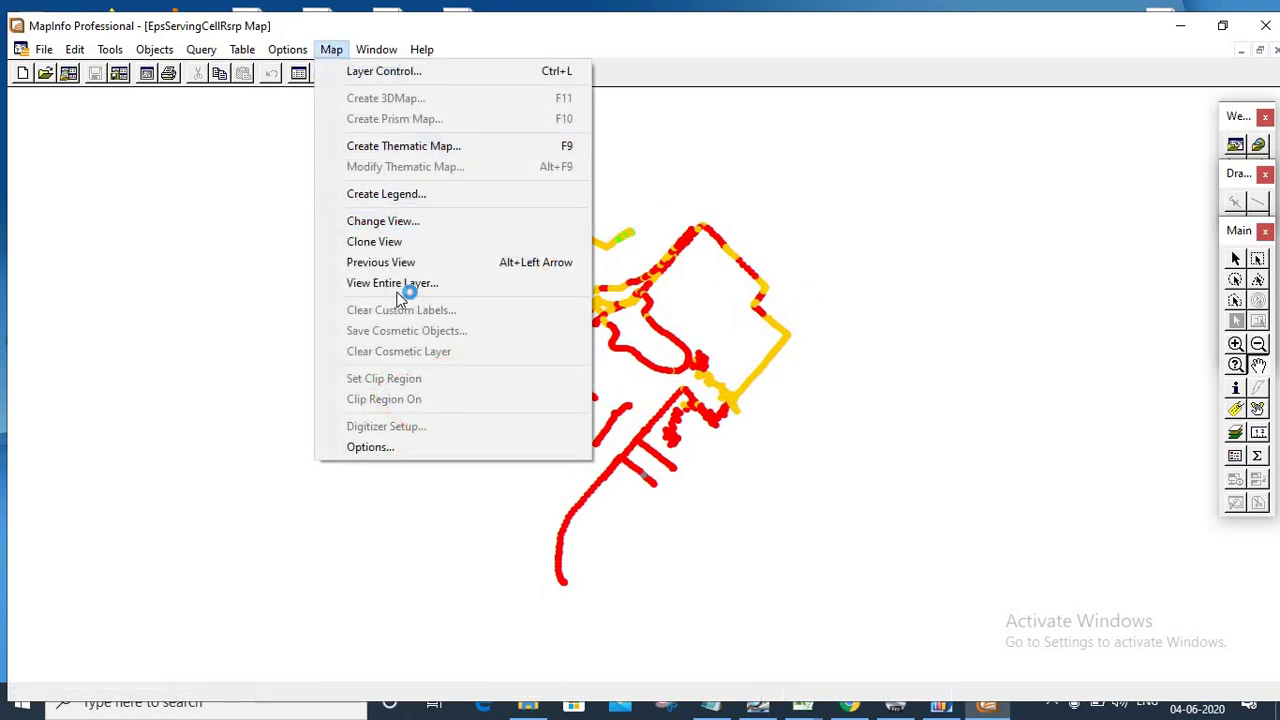
click(405, 152)
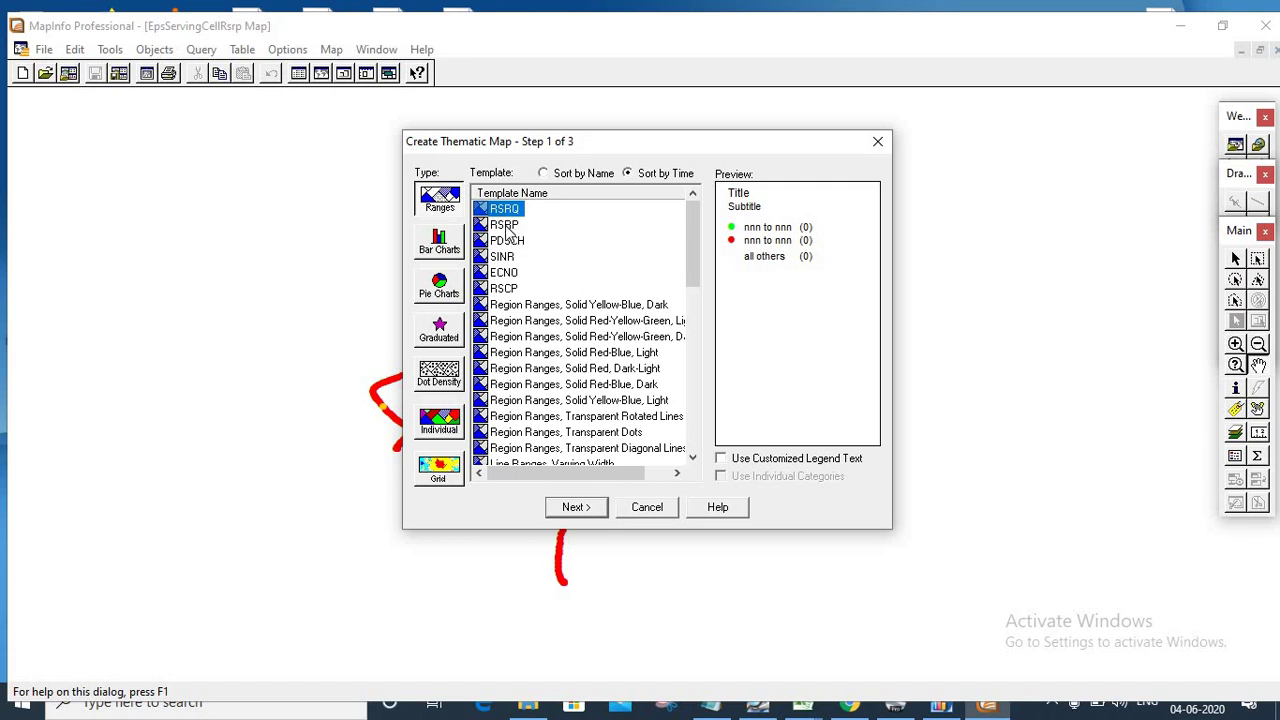
click(505, 225)
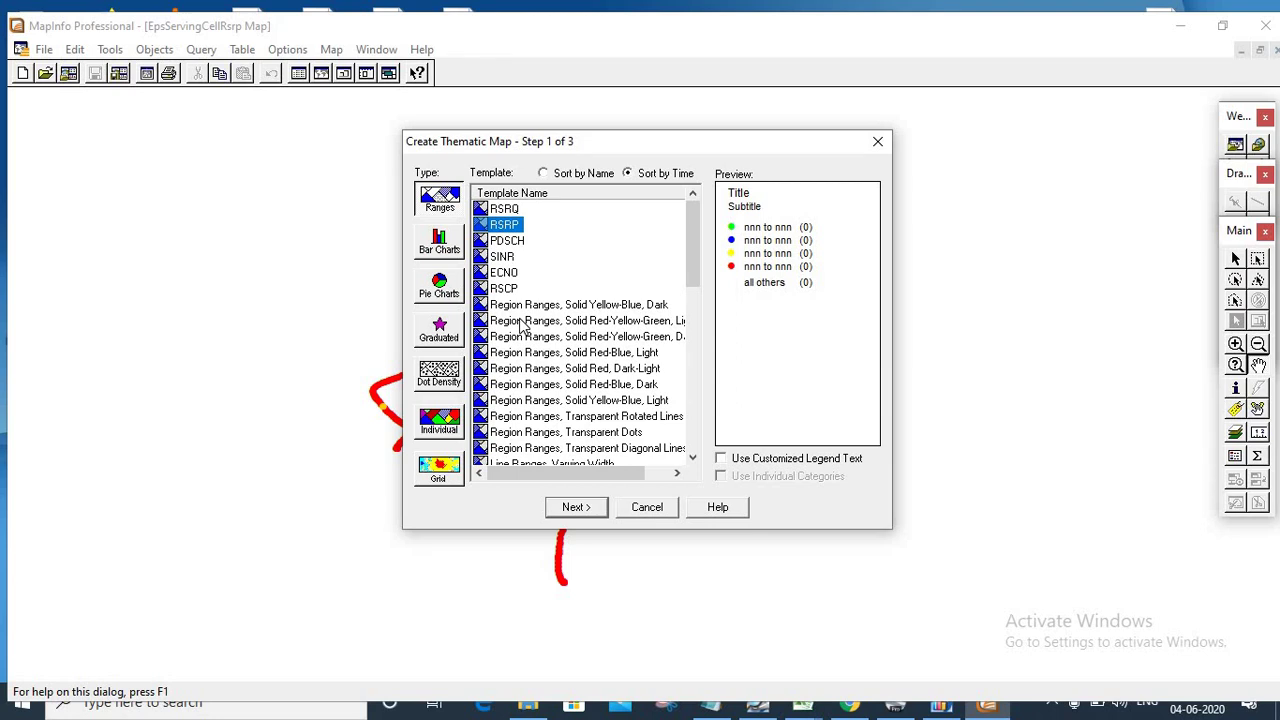
click(582, 505)
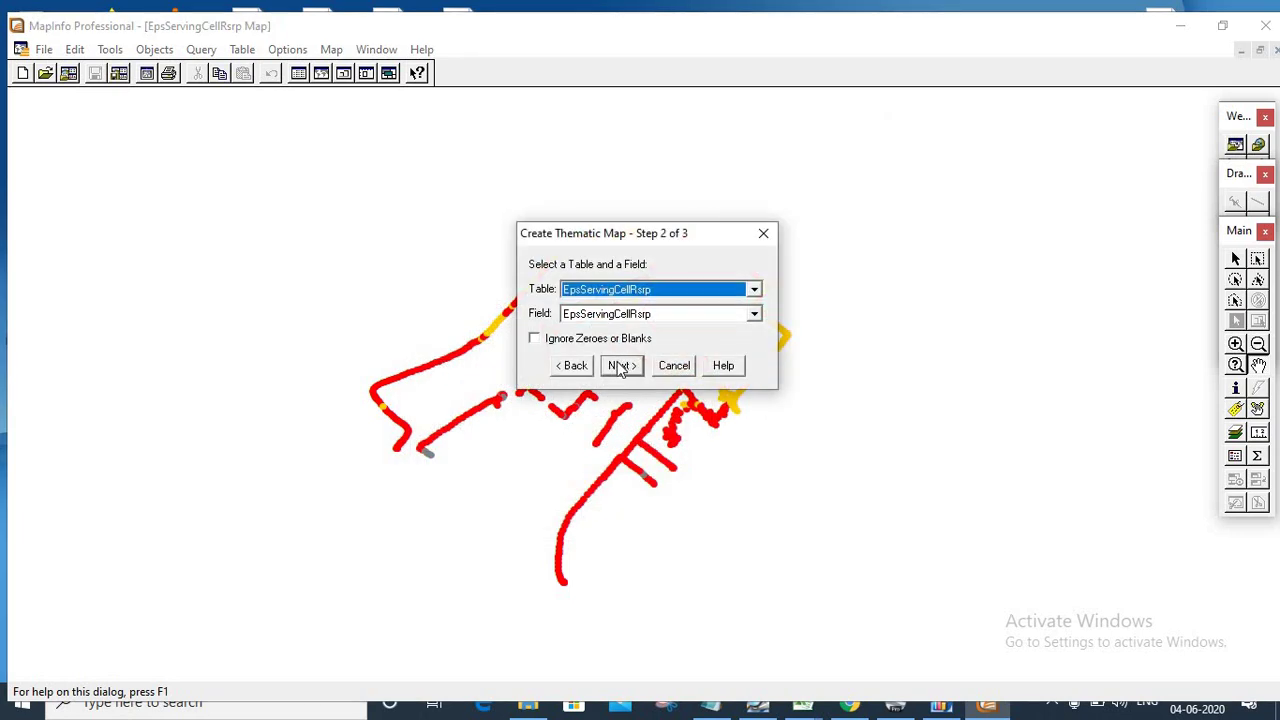
click(620, 366)
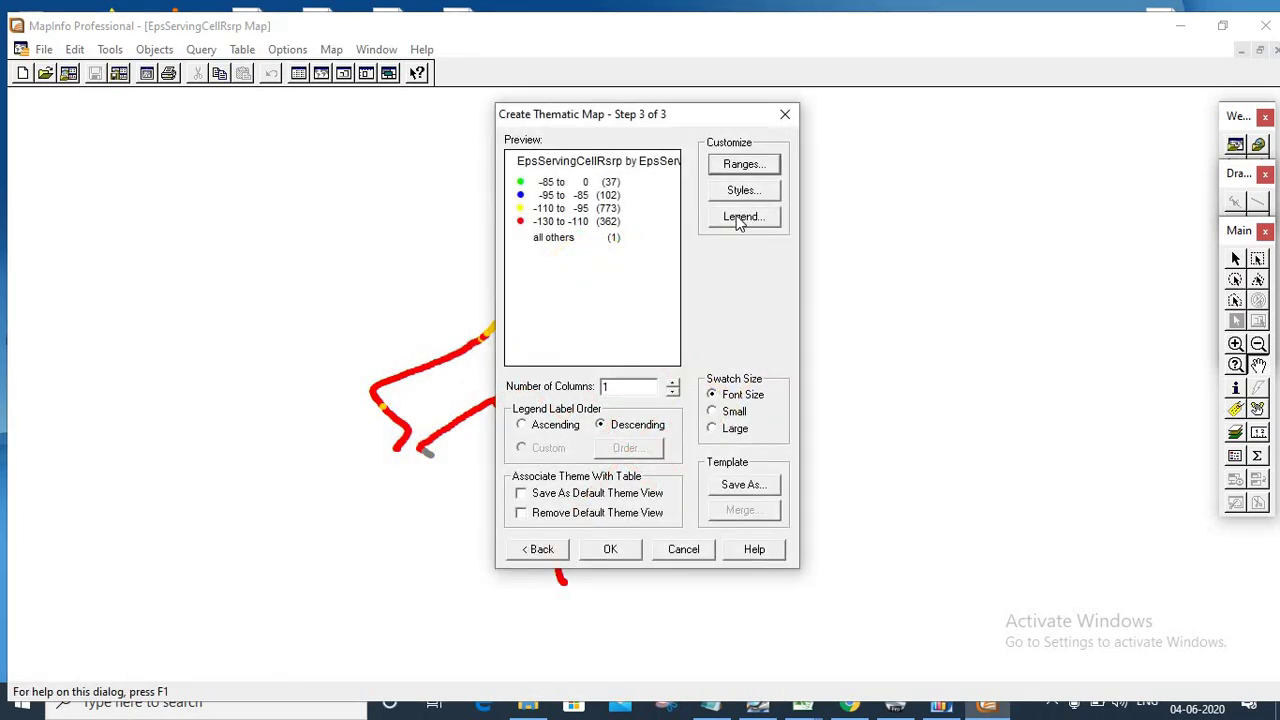
click(612, 551)
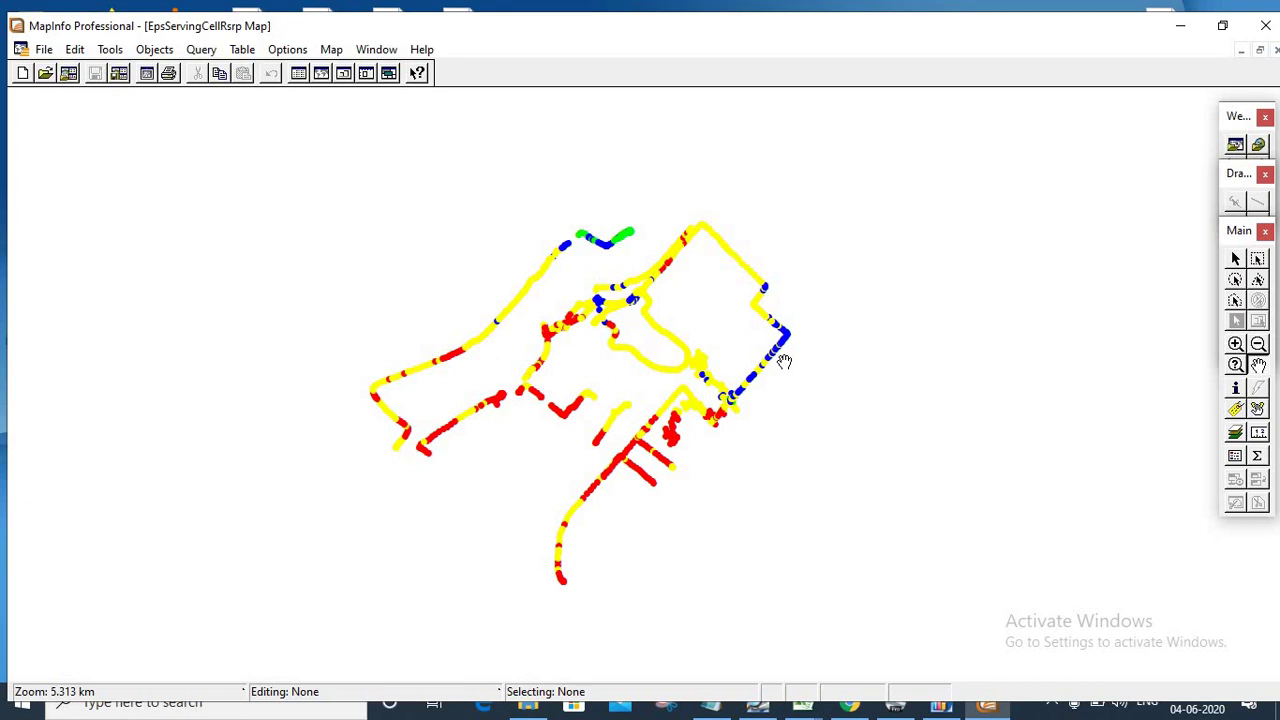
- Show the thematic map's legend, enlarge it to show all RSRP ranges and place it beside the drive route
click(1236, 457)
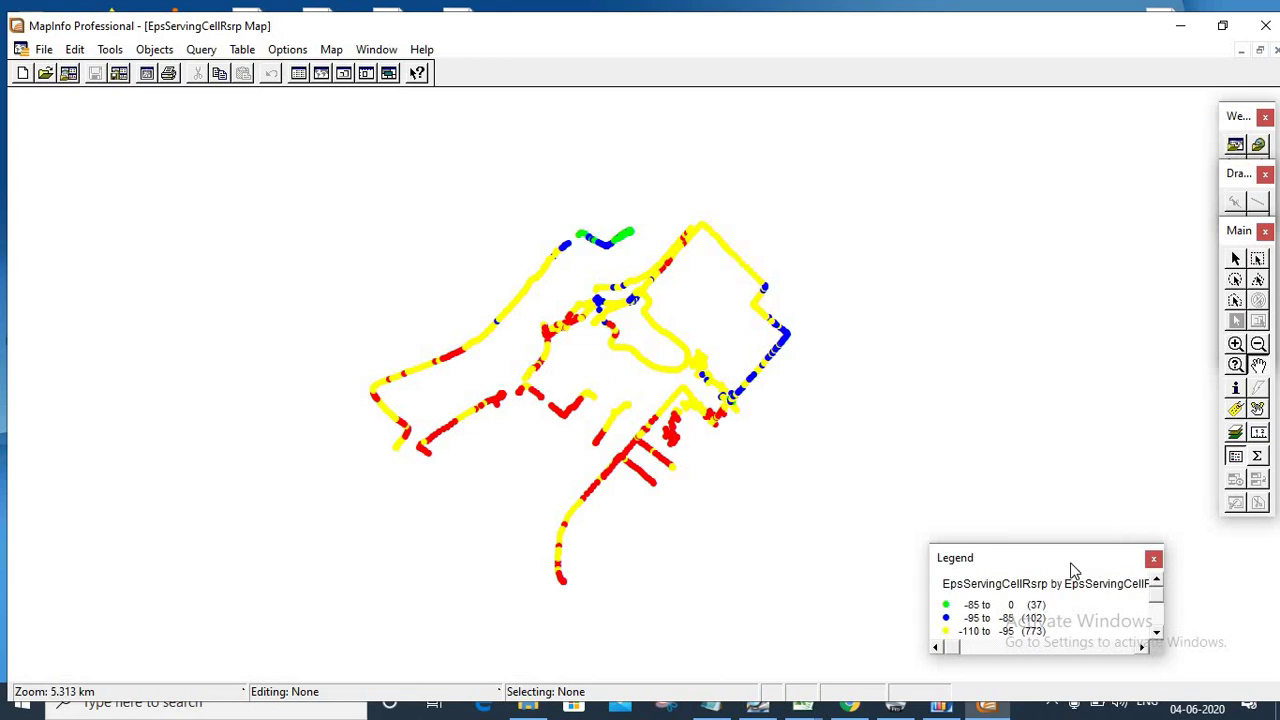
drag(1071, 566, 1060, 336)
drag(1051, 420, 1070, 521)
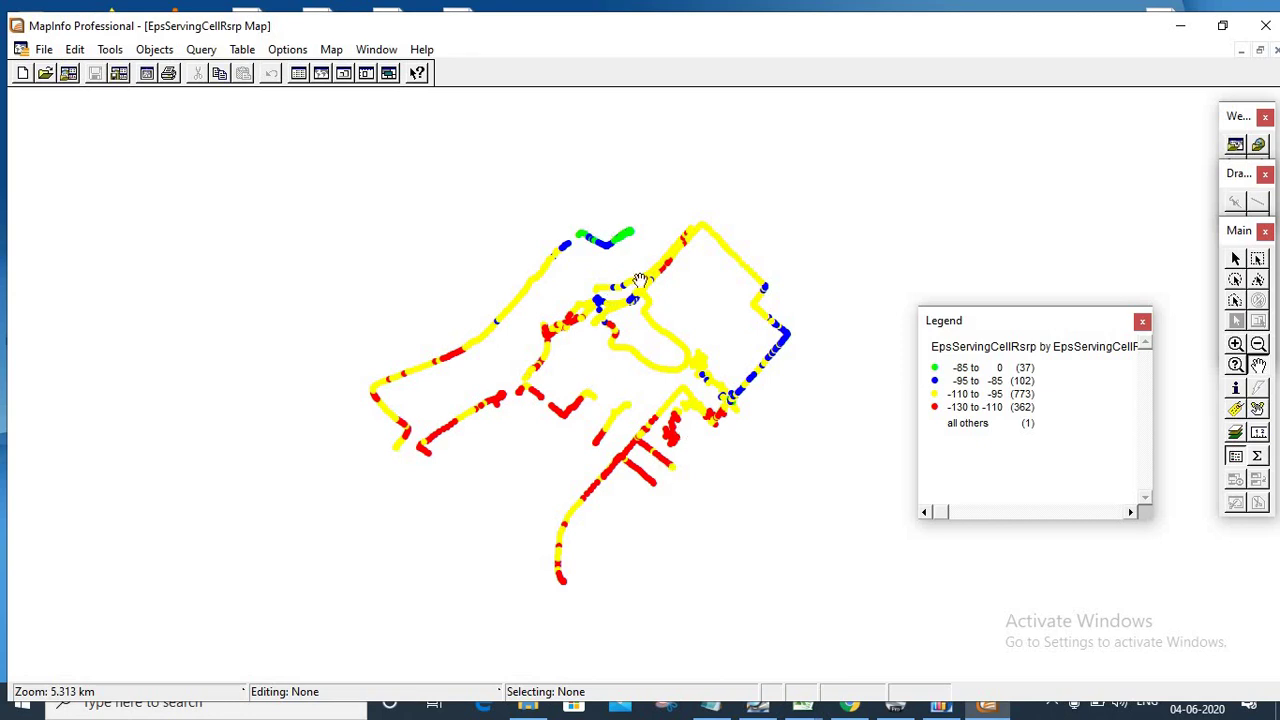
drag(1094, 317, 1113, 331)
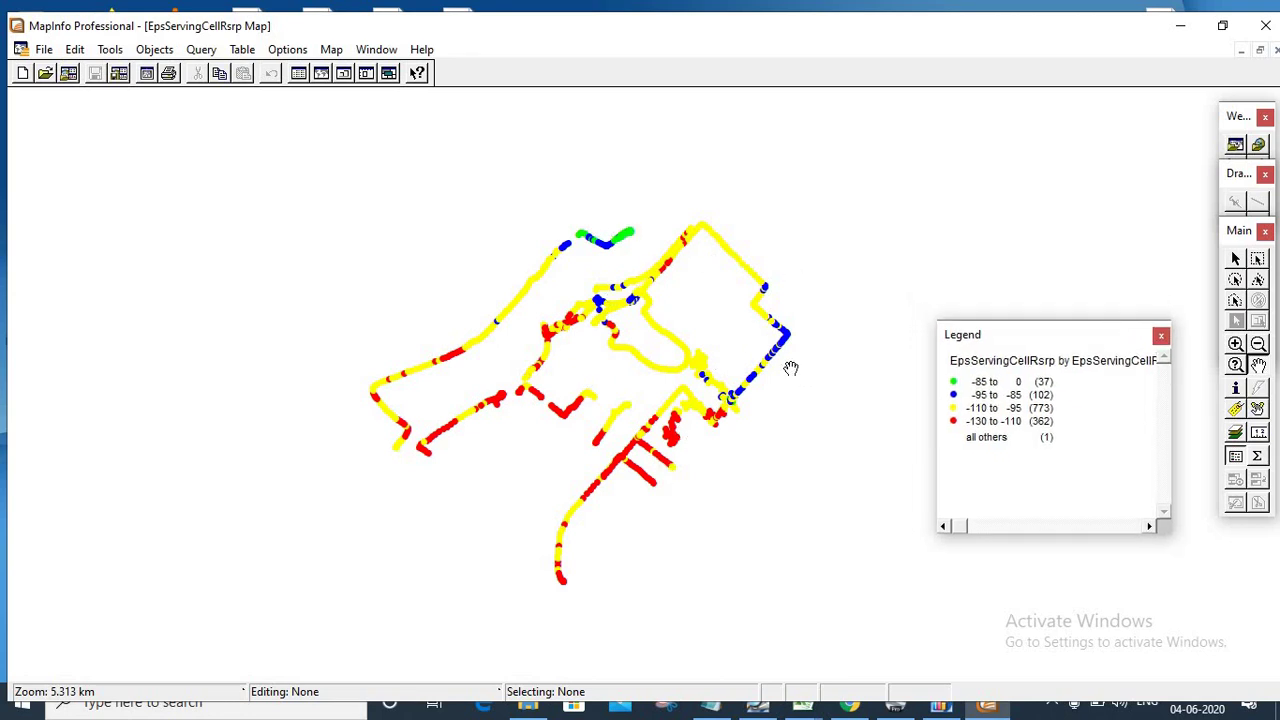